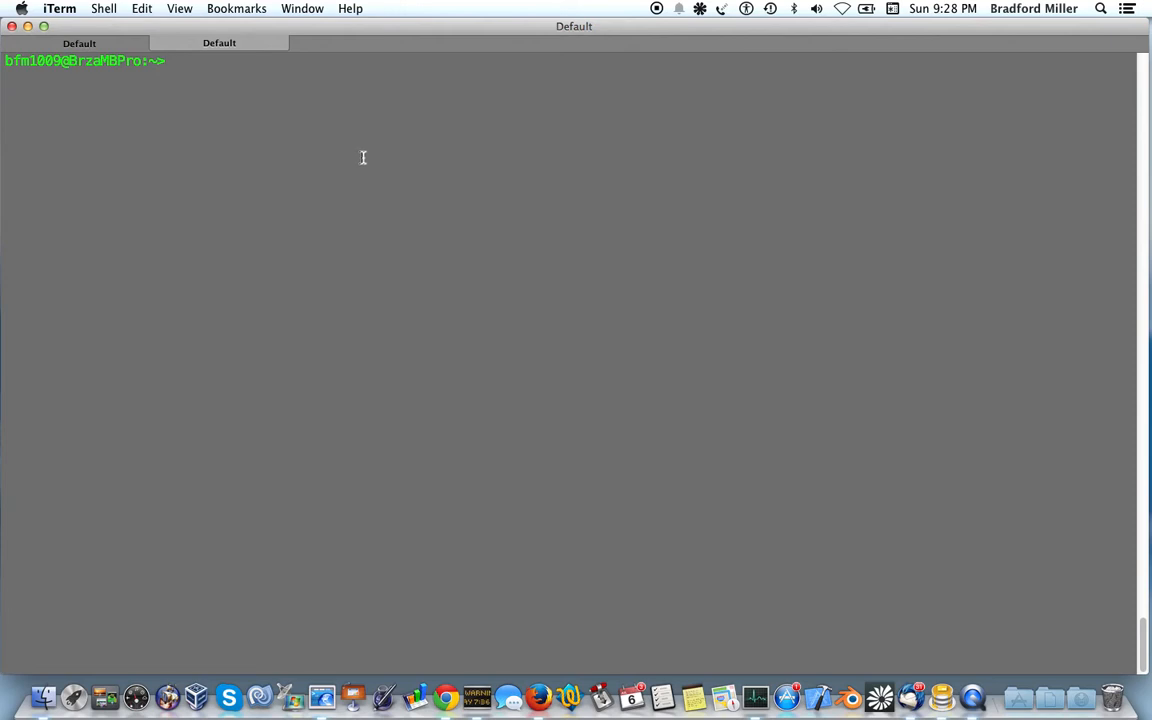
# - Start the mongo shell in the terminal session located at Desktop and list all databases
pyautogui.click(97, 49)
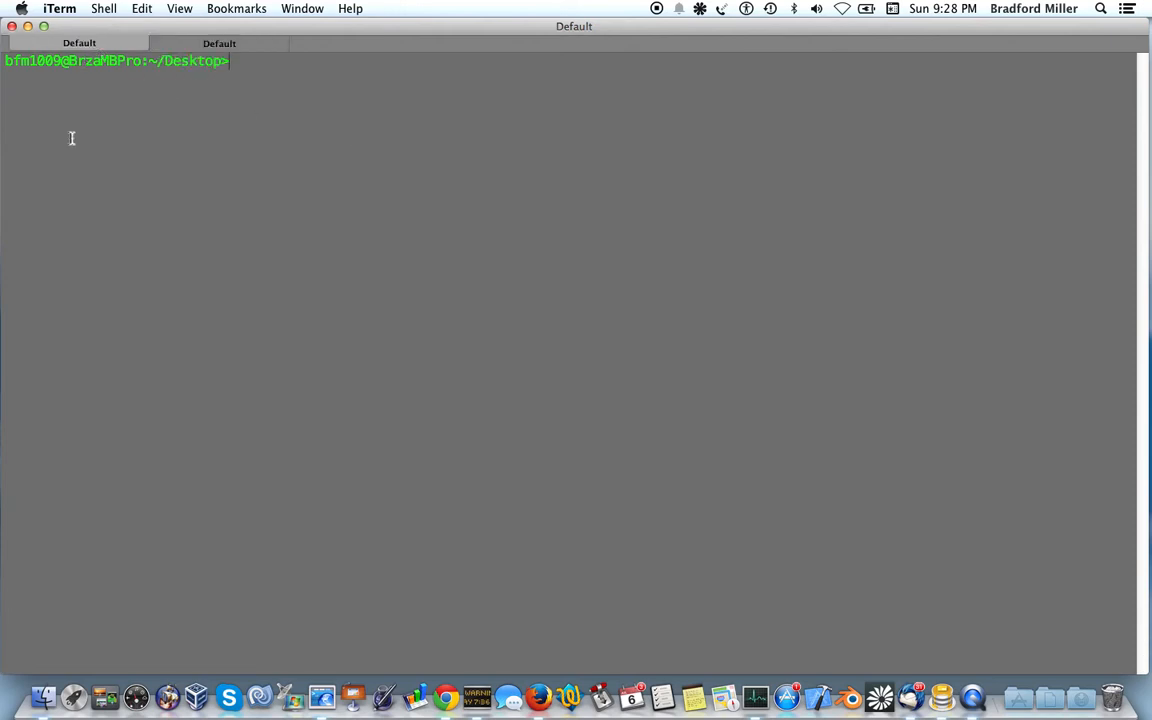
pyautogui.write('mongo')
pyautogui.press('Return')
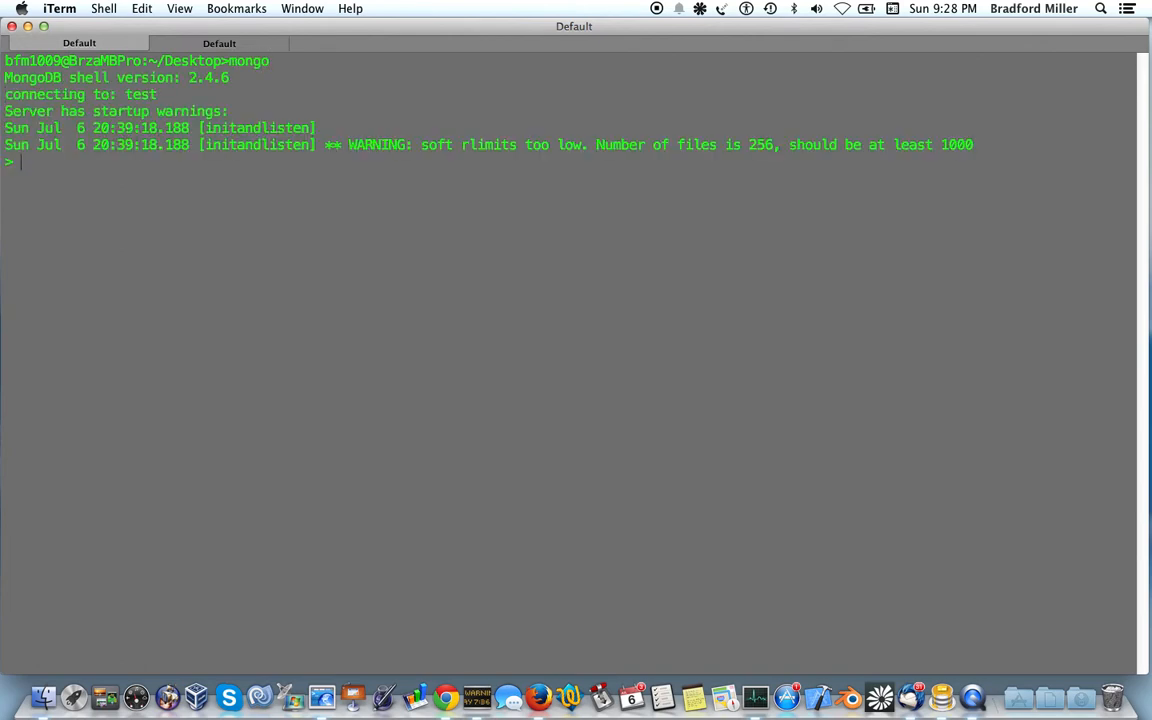
pyautogui.write('show dbs')
pyautogui.press('Return')
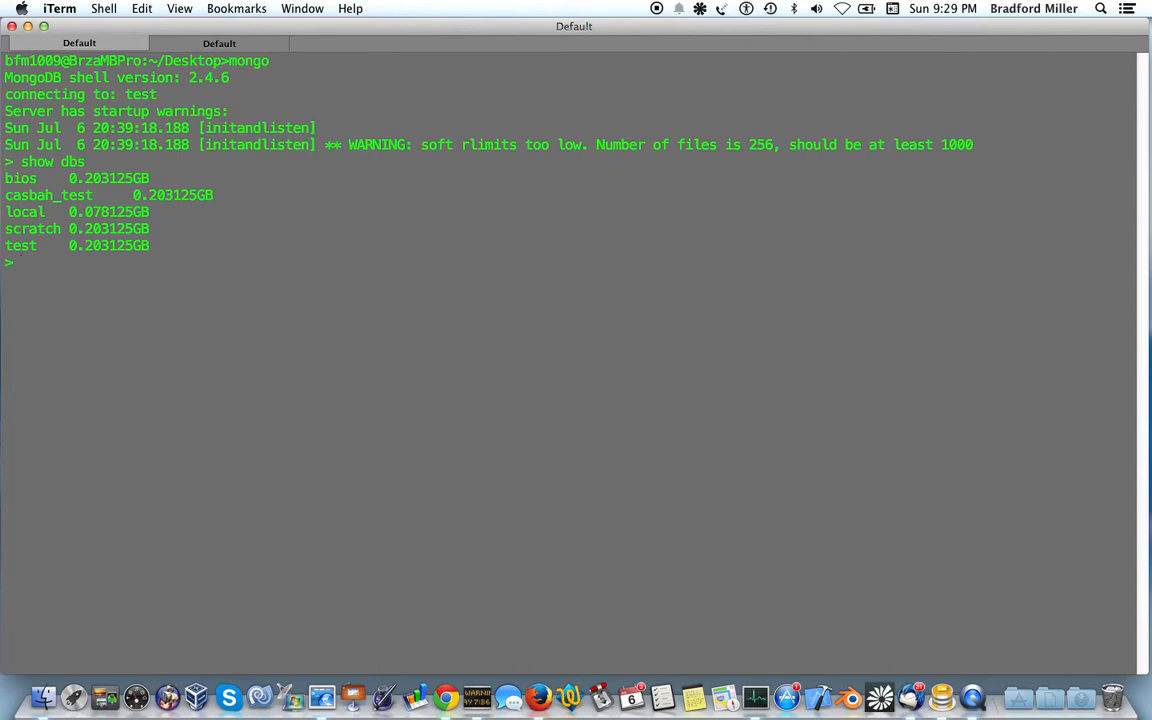
pyautogui.moveTo(152, 178); pyautogui.dragTo(8, 178)
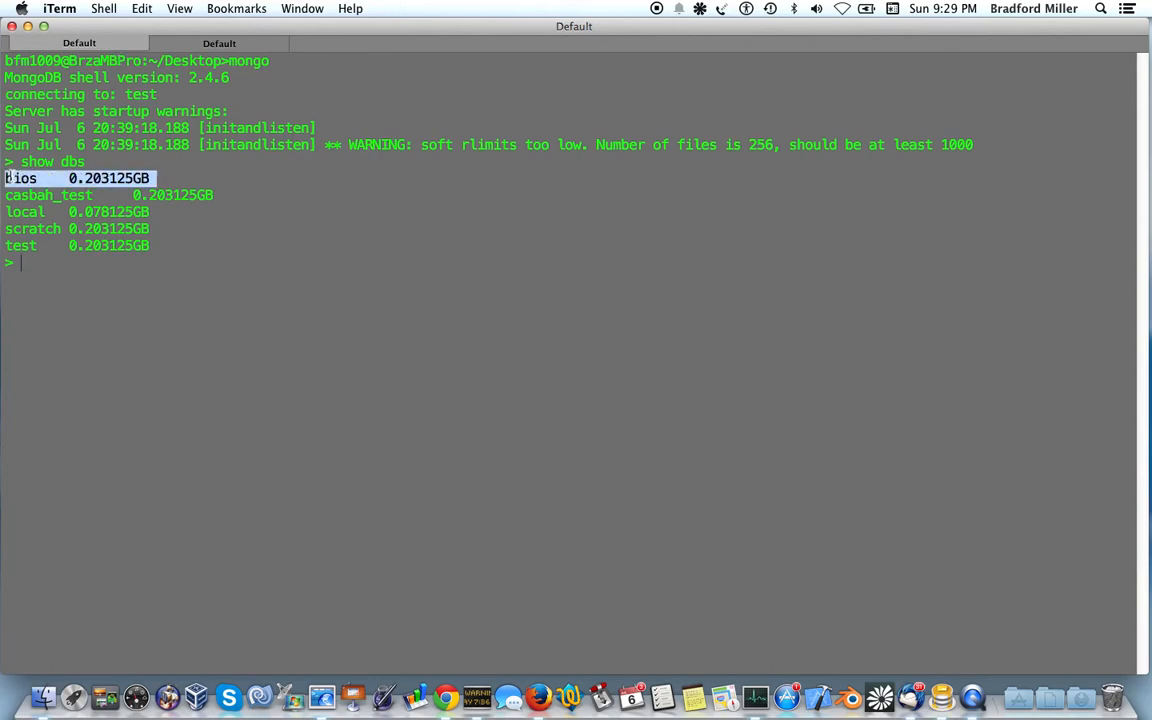
pyautogui.click(95, 234)
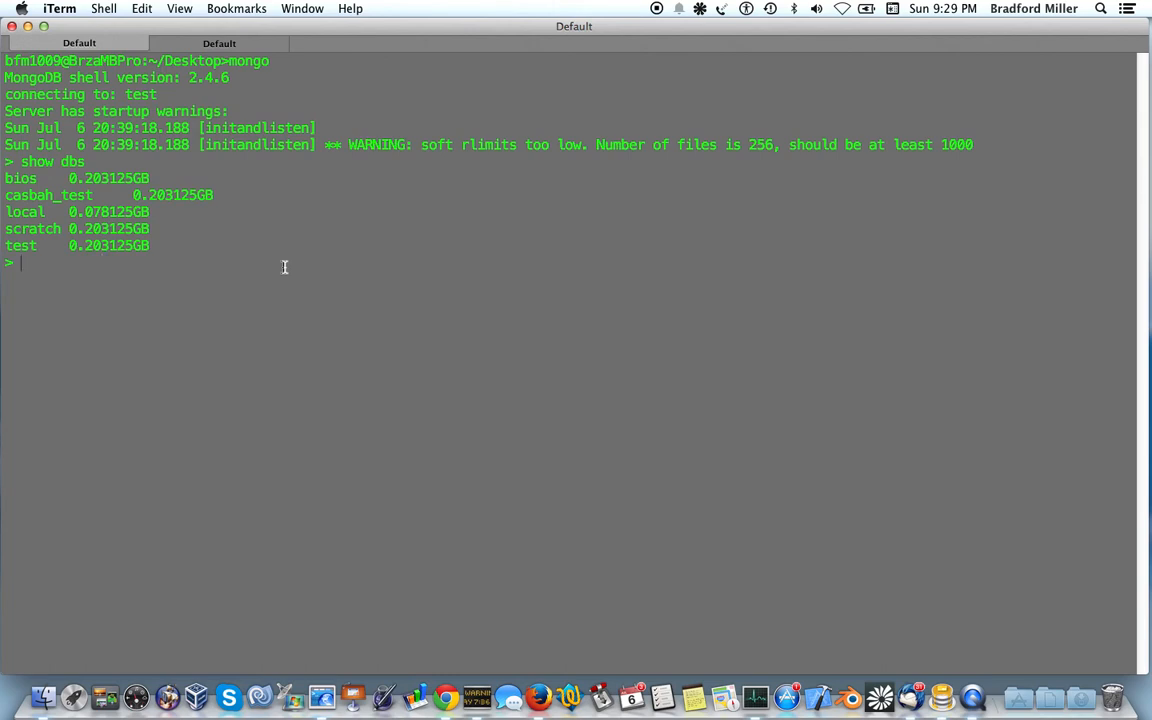
# - Try to query the bios collection with db.bios.find(_id: 1), with and without the closing semicolon
pyautogui.write('db.bios.find(_id:')
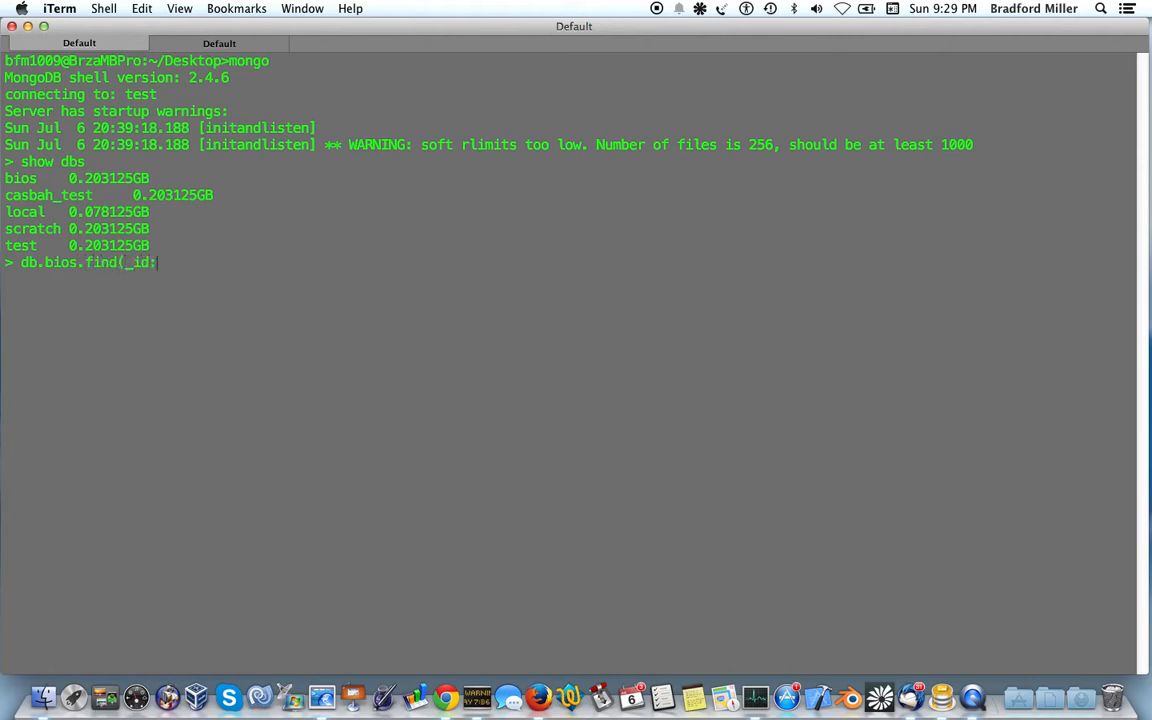
pyautogui.write(' 1);')
pyautogui.press('Return')
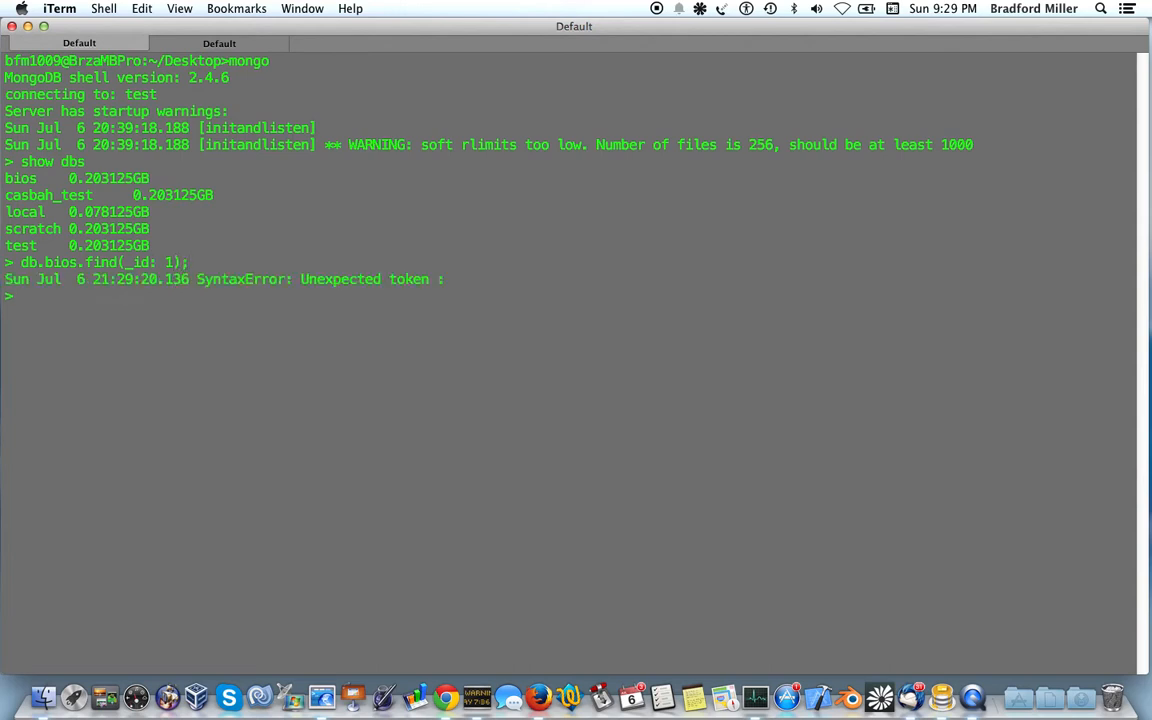
pyautogui.press('Up')
pyautogui.press('BackSpace')
pyautogui.press('Return')
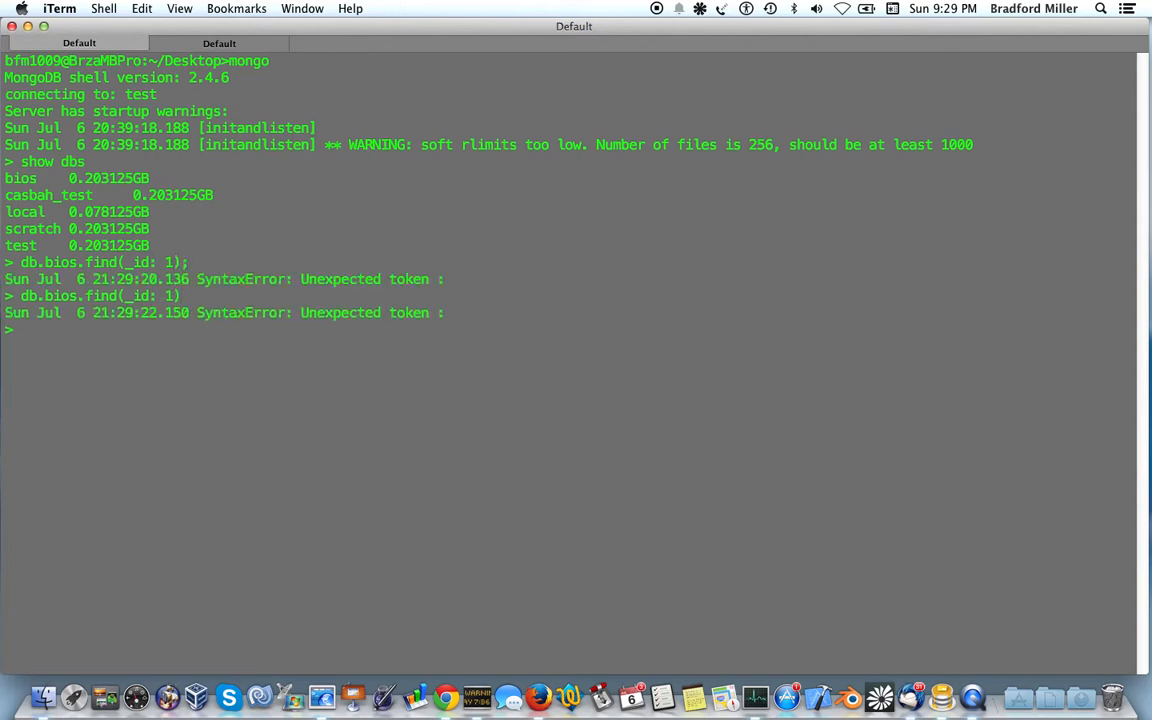
# - Wrap the query condition in curly braces and run db.bios.find({_id: 1})
pyautogui.press('Up')
pyautogui.press('Left')
pyautogui.press('Left')
pyautogui.press('Left')
pyautogui.press('Left')
pyautogui.press('Left')
pyautogui.press('Left')
pyautogui.press('Left')
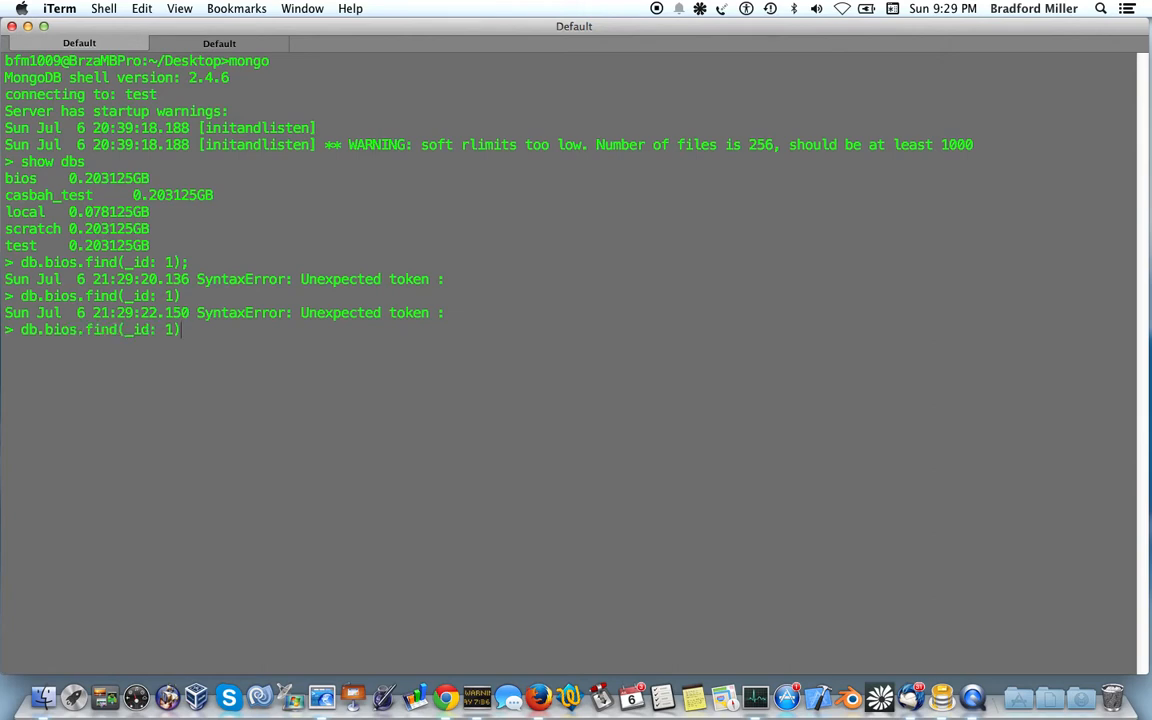
pyautogui.write('{')
pyautogui.press('Right')
pyautogui.press('Right')
pyautogui.write('}')
pyautogui.press('Return')
# - Switch to the bios database and rerun db.bios.find({_id: 1})
pyautogui.write('use bios')
pyautogui.press('Return')
pyautogui.press('Up')
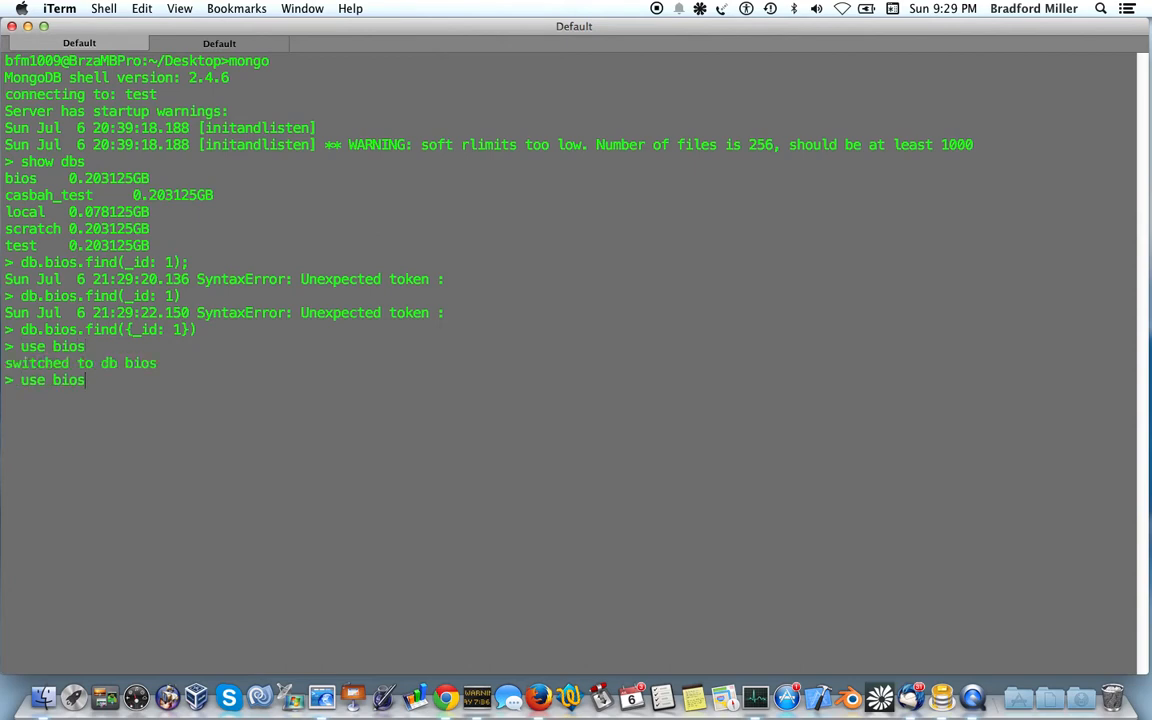
pyautogui.press('Up')
pyautogui.press('Return')
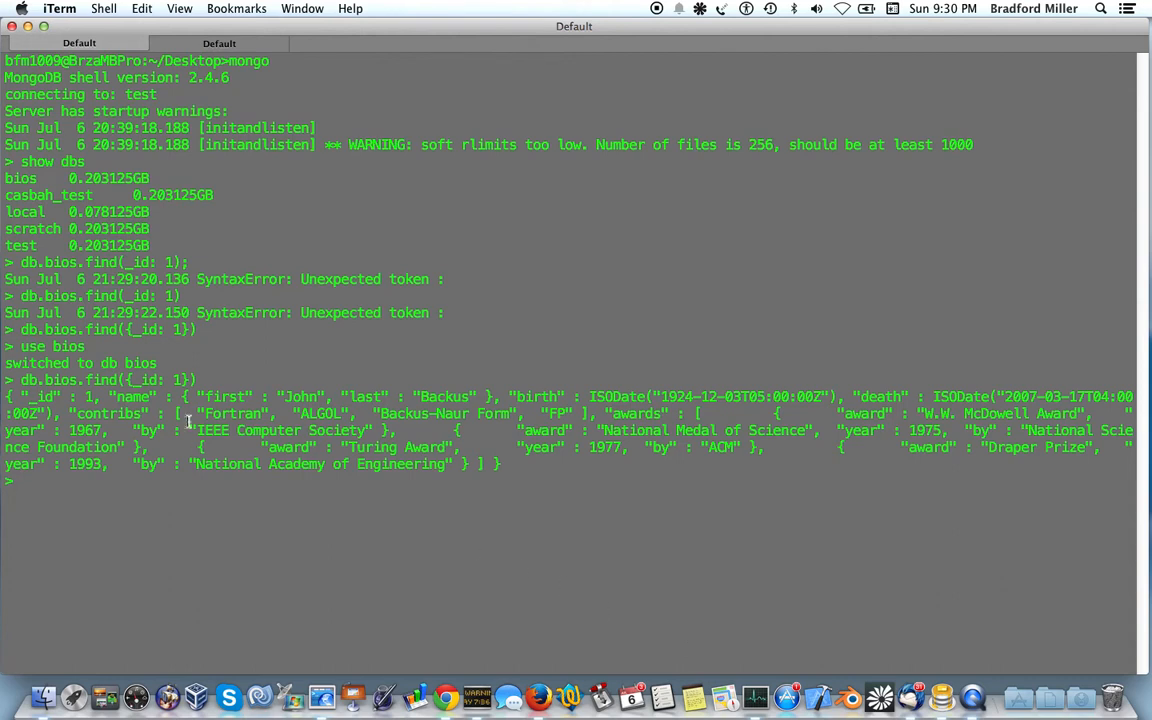
# - Examine the returned document's _id, its nested name object with first and last fields, and the birth and death dates
pyautogui.moveTo(24, 396); pyautogui.dragTo(342, 397)
pyautogui.click(170, 395)
pyautogui.click(490, 397)
pyautogui.moveTo(192, 397); pyautogui.dragTo(252, 397)
pyautogui.moveTo(334, 397); pyautogui.dragTo(389, 397)
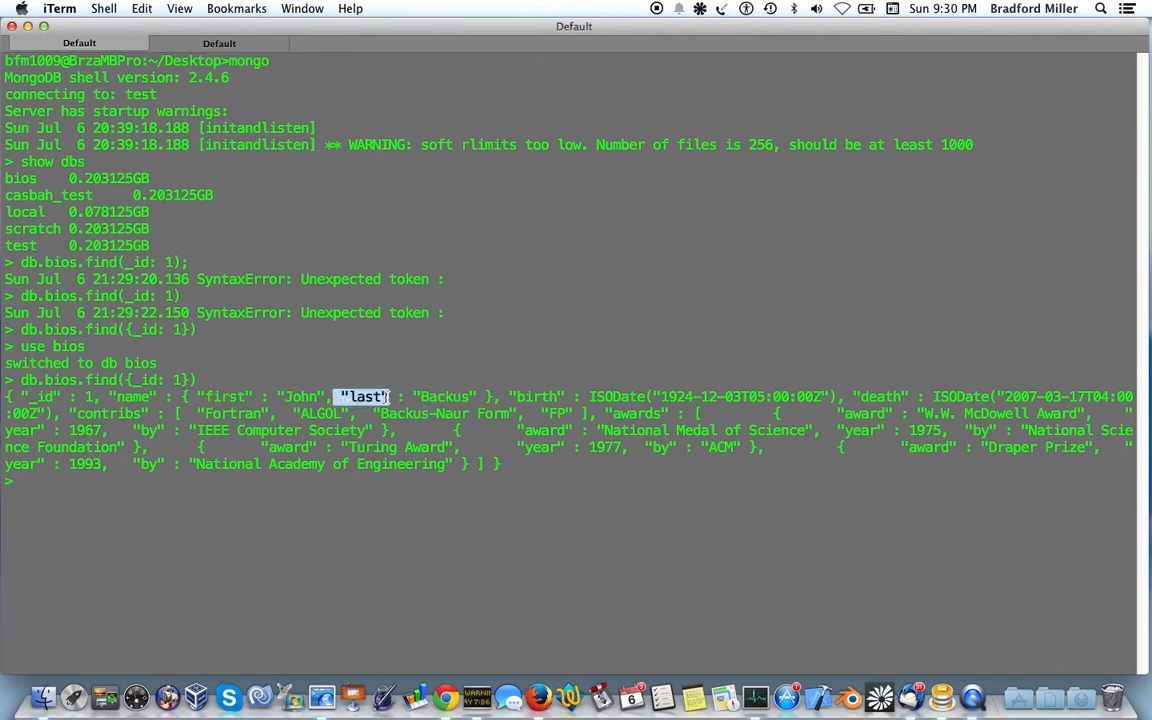
pyautogui.click(388, 397)
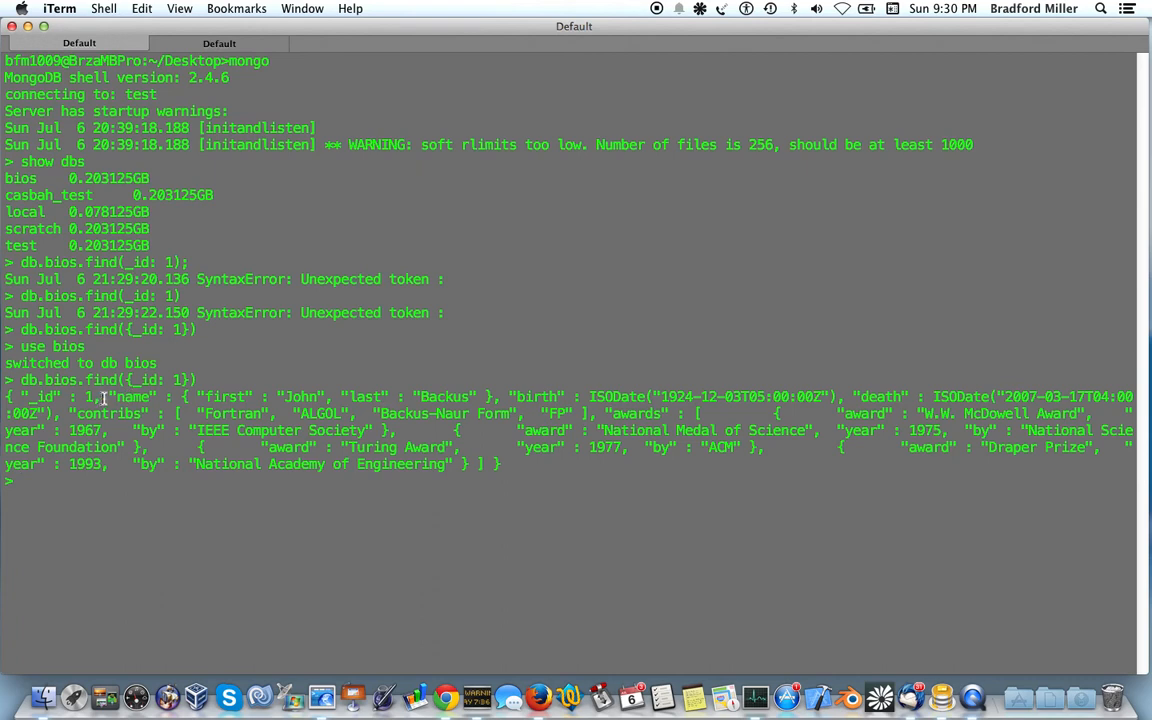
pyautogui.moveTo(103, 397); pyautogui.dragTo(489, 397)
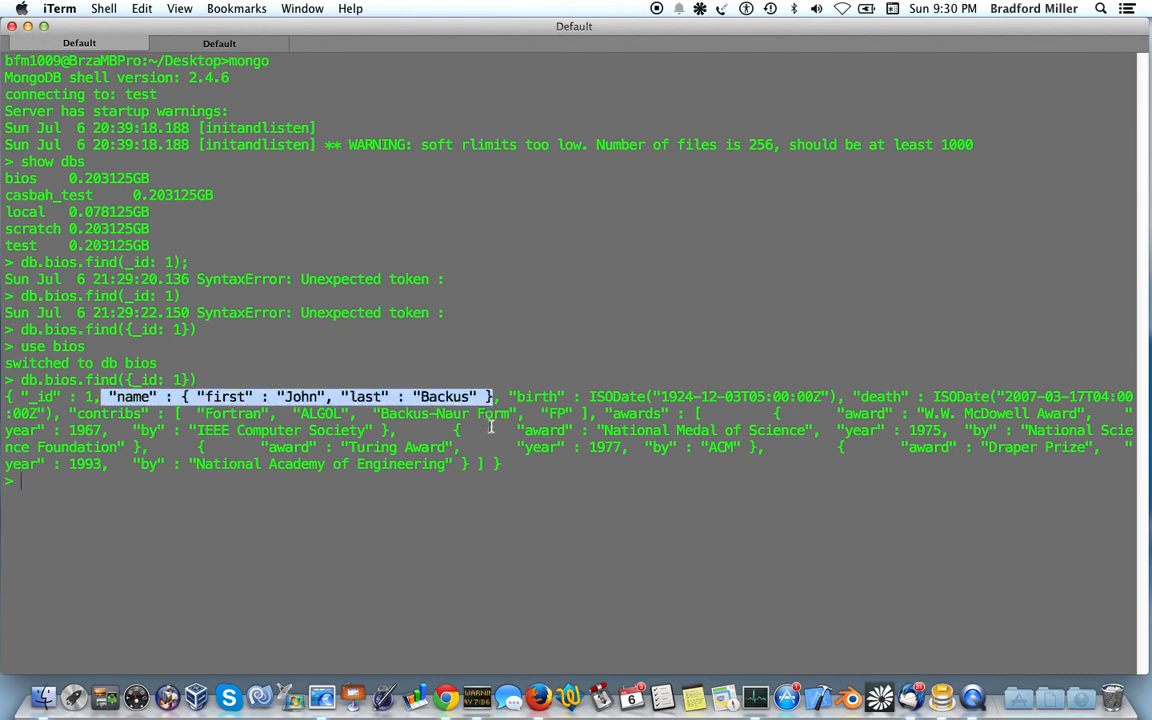
pyautogui.click(427, 397)
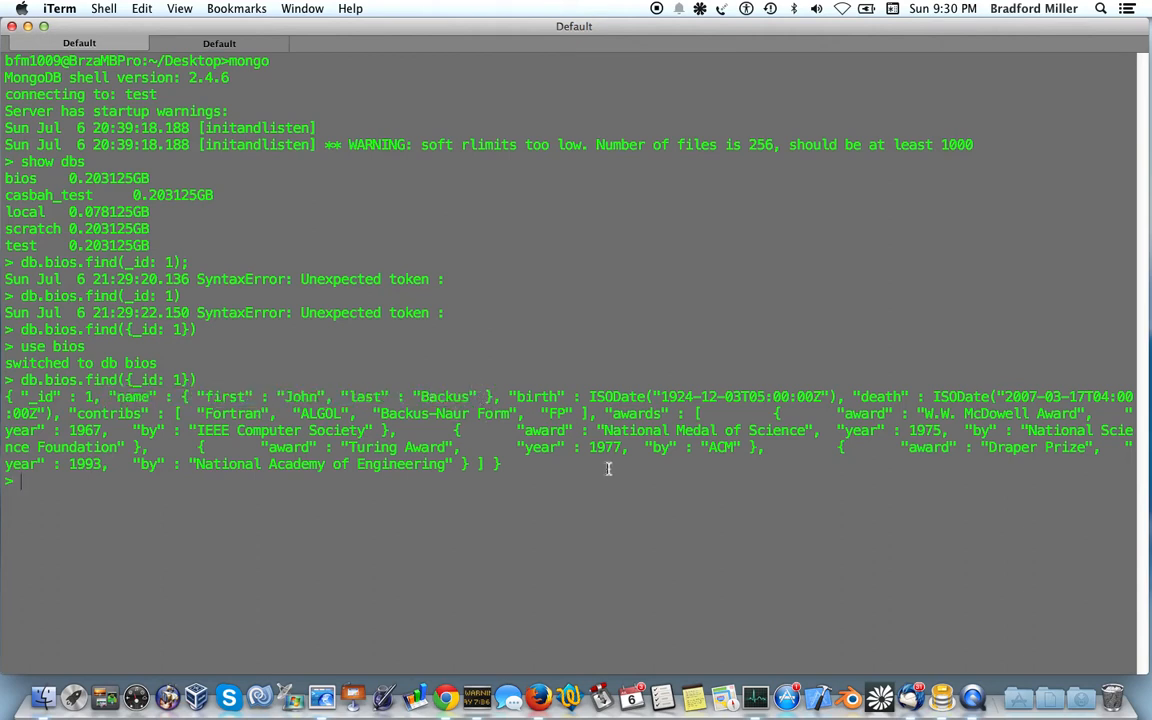
pyautogui.moveTo(503, 397); pyautogui.dragTo(1090, 397)
pyautogui.click(1090, 397)
# - Examine the document's contribs array and the award, year and by fields inside its awards array
pyautogui.moveTo(68, 413); pyautogui.dragTo(143, 413)
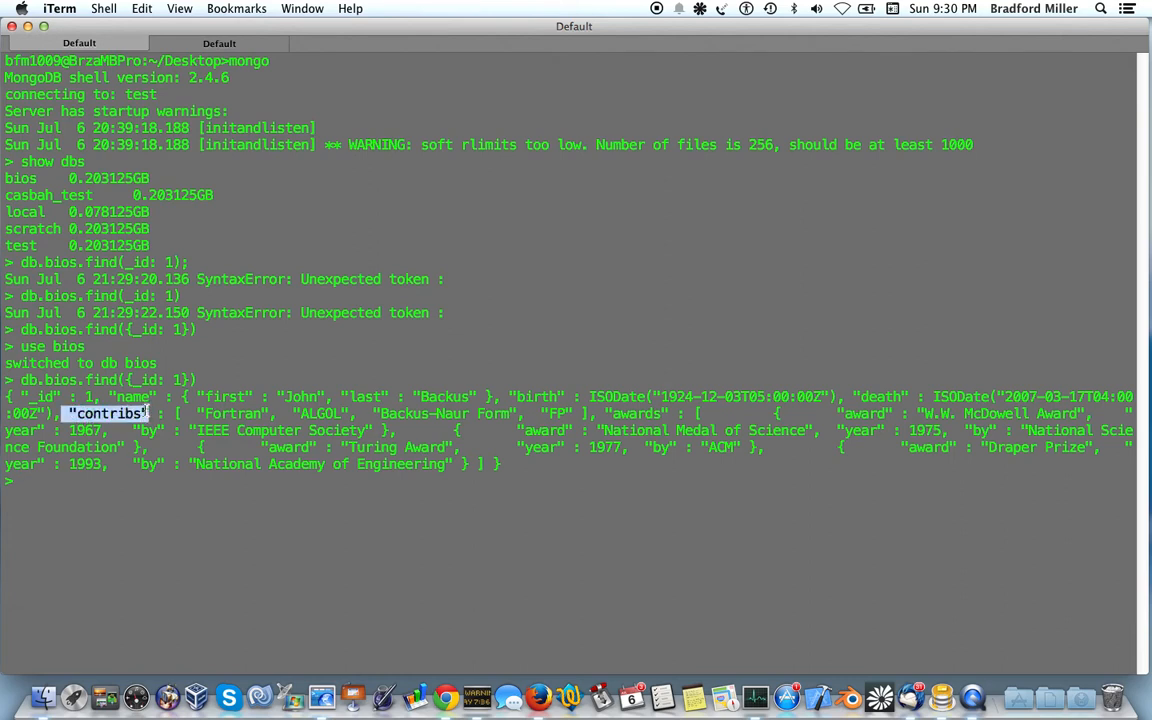
pyautogui.click(154, 476)
pyautogui.moveTo(175, 413); pyautogui.dragTo(586, 413)
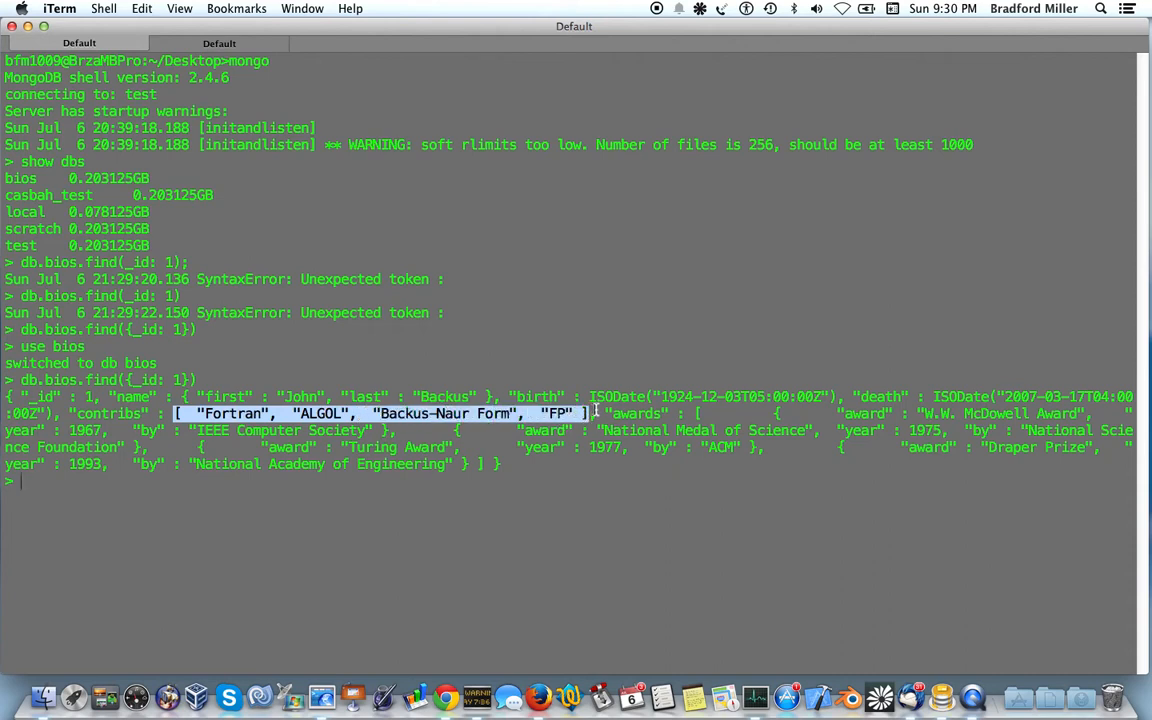
pyautogui.click(320, 397)
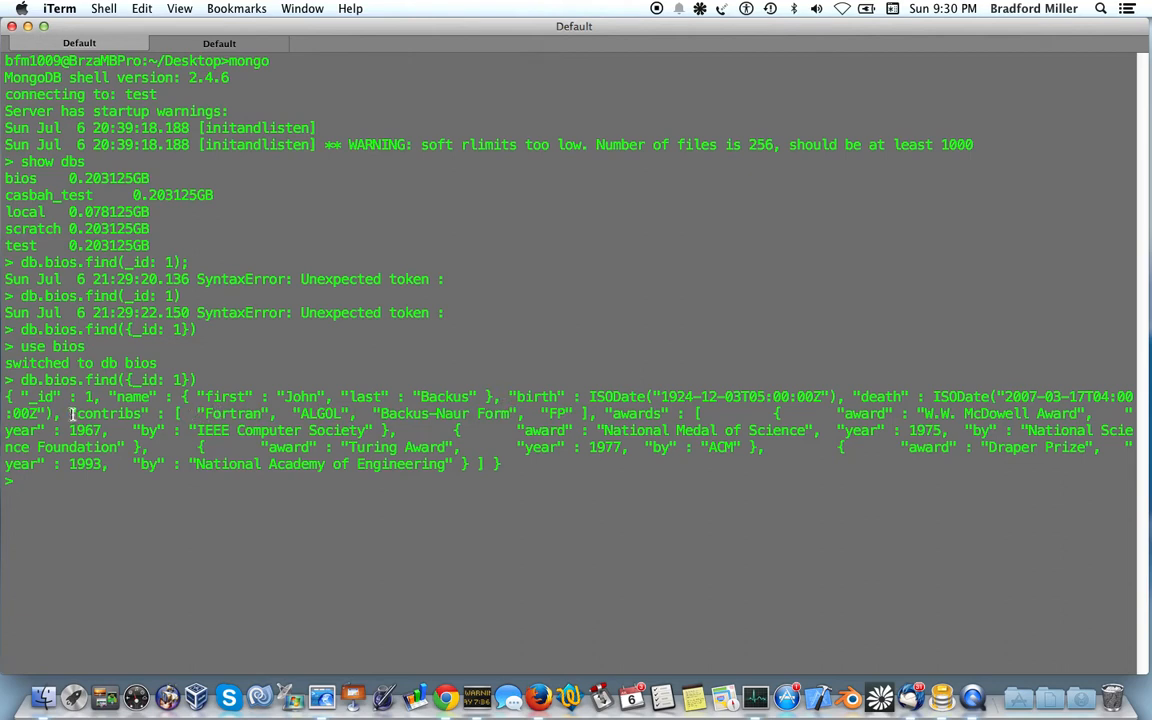
pyautogui.moveTo(190, 413); pyautogui.dragTo(573, 413)
pyautogui.click(571, 413)
pyautogui.moveTo(195, 413); pyautogui.dragTo(570, 414)
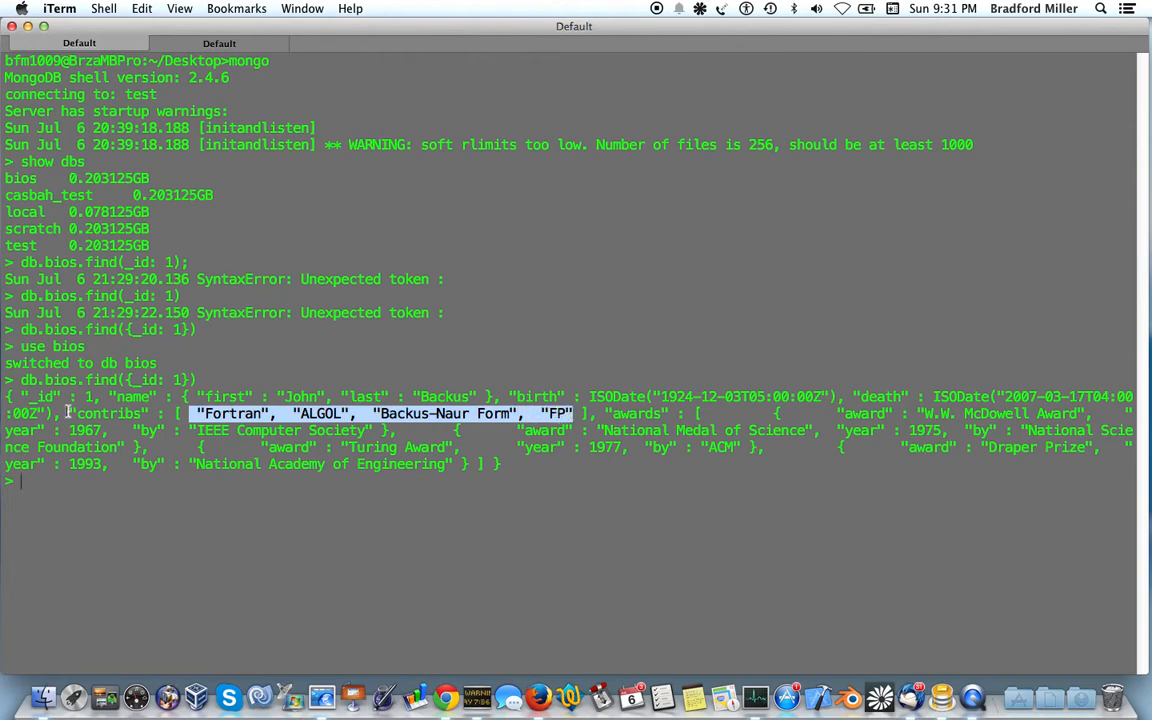
pyautogui.moveTo(68, 413); pyautogui.dragTo(173, 413)
pyautogui.click(173, 413)
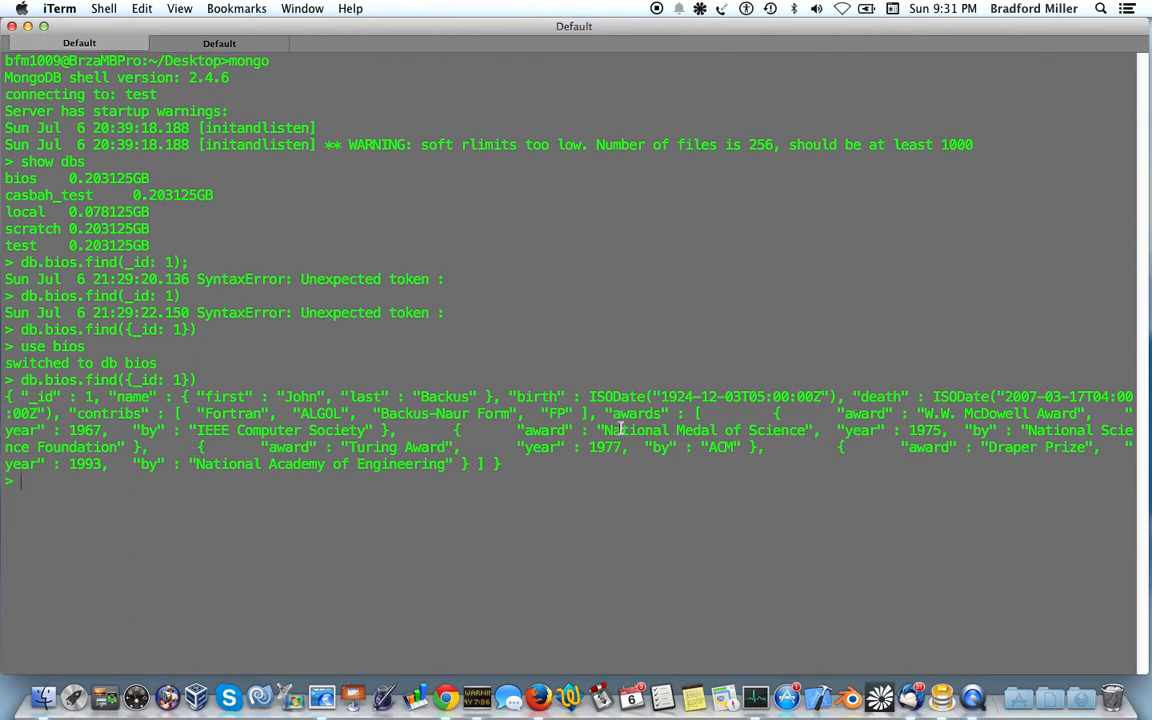
pyautogui.moveTo(598, 413); pyautogui.dragTo(907, 416)
pyautogui.click(907, 416)
pyautogui.moveTo(839, 413); pyautogui.dragTo(903, 414)
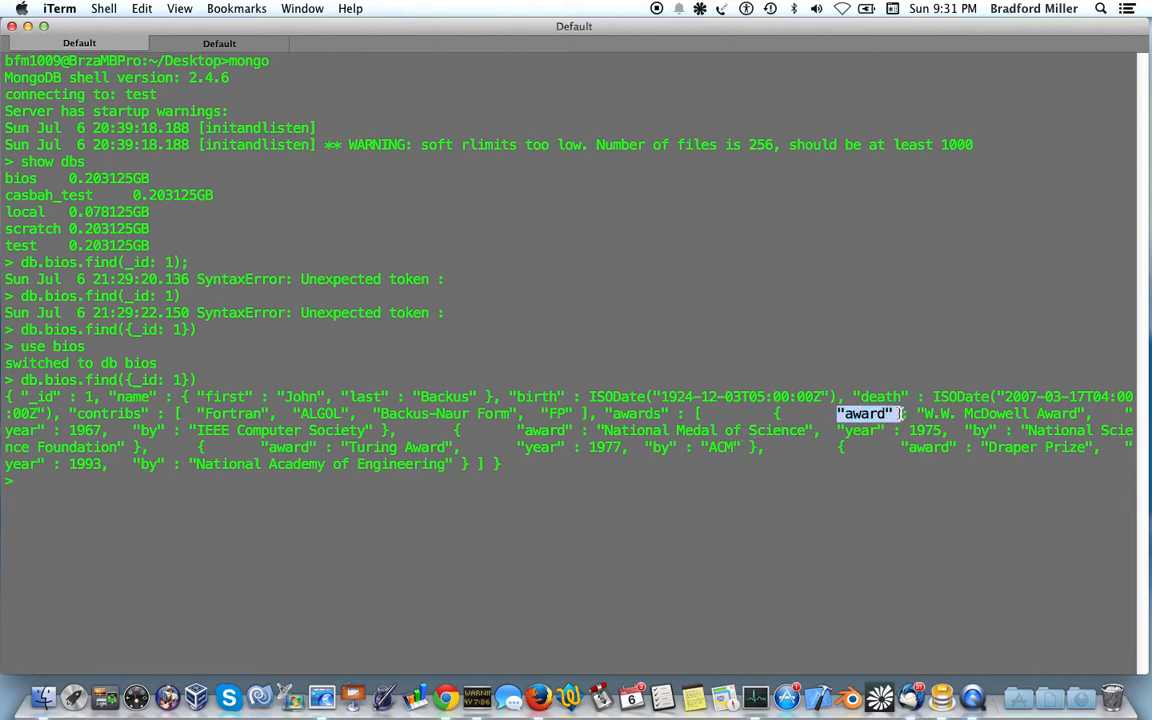
pyautogui.moveTo(5, 430); pyautogui.dragTo(173, 431)
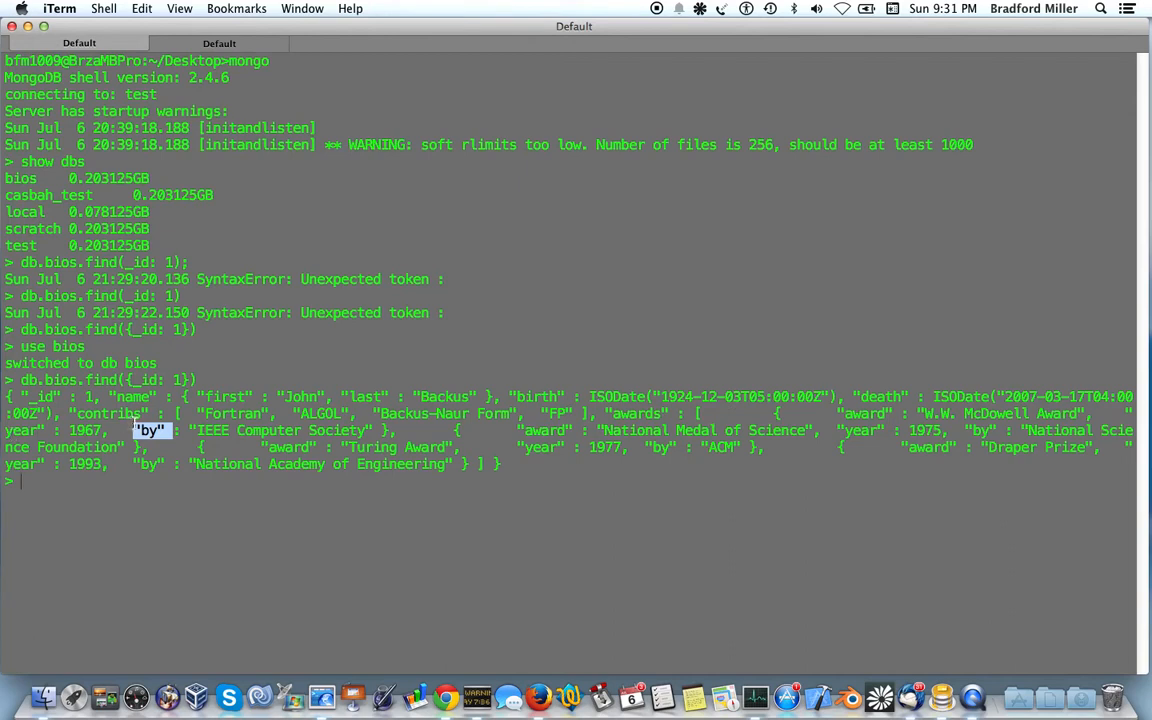
pyautogui.click(522, 443)
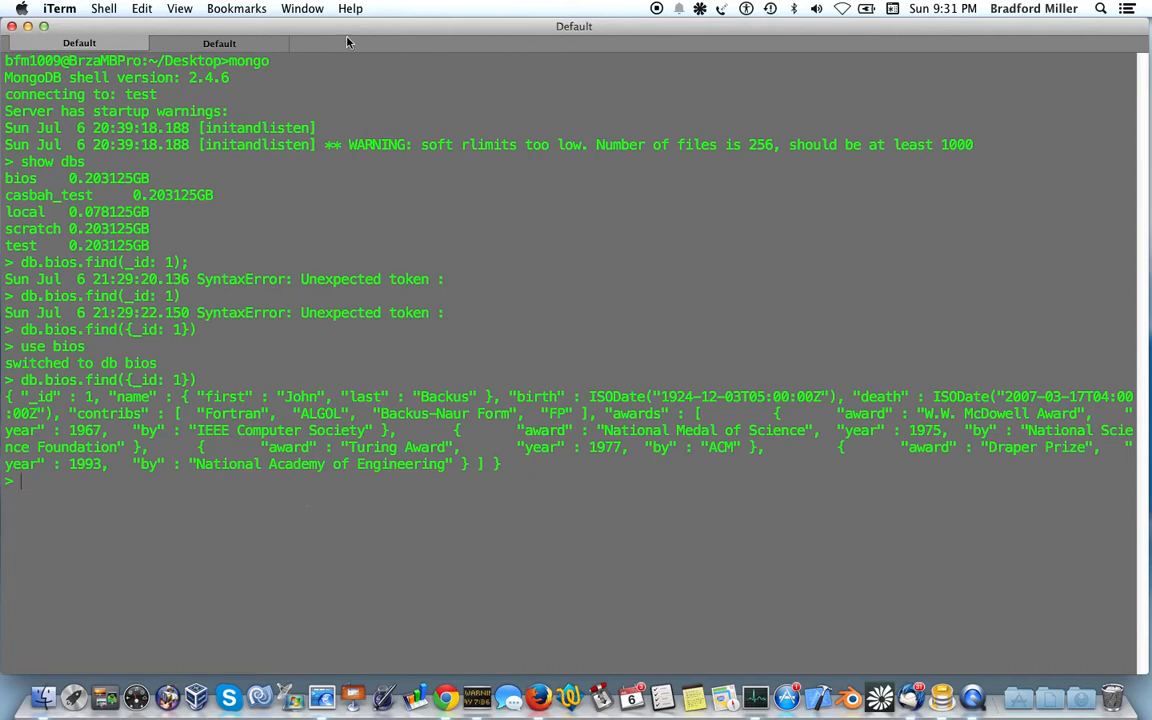
# - Switch to the second terminal session
pyautogui.click(200, 45)
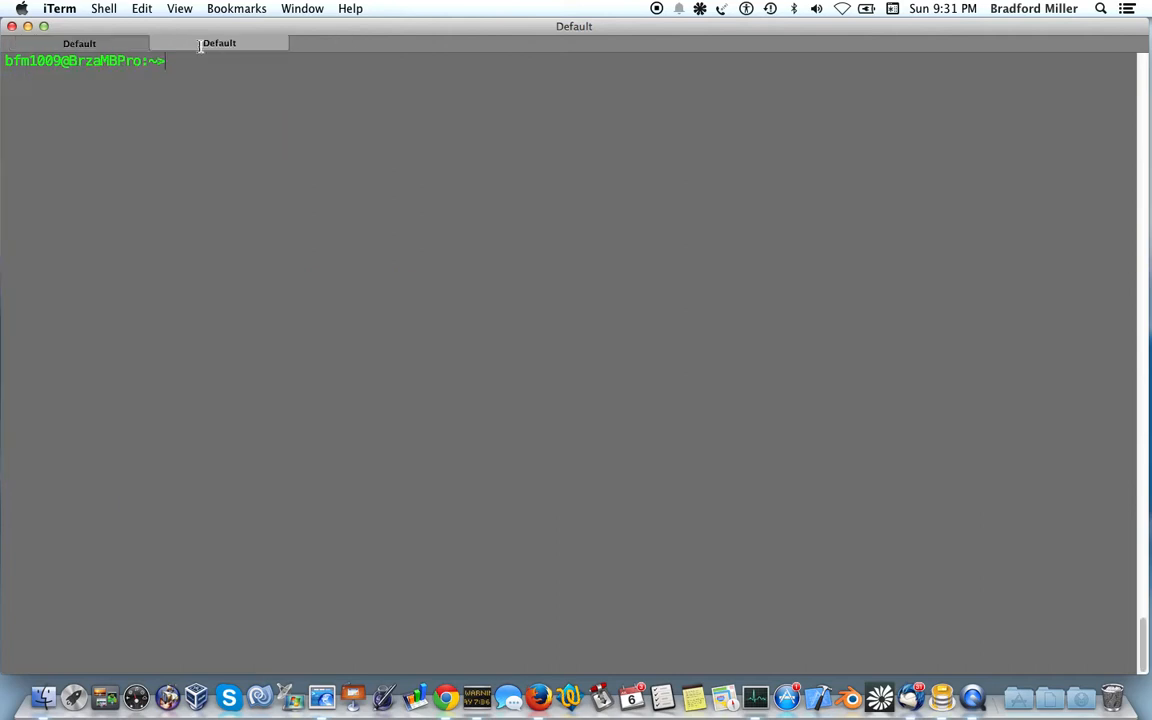
pyautogui.write('java -jar mongosluic')
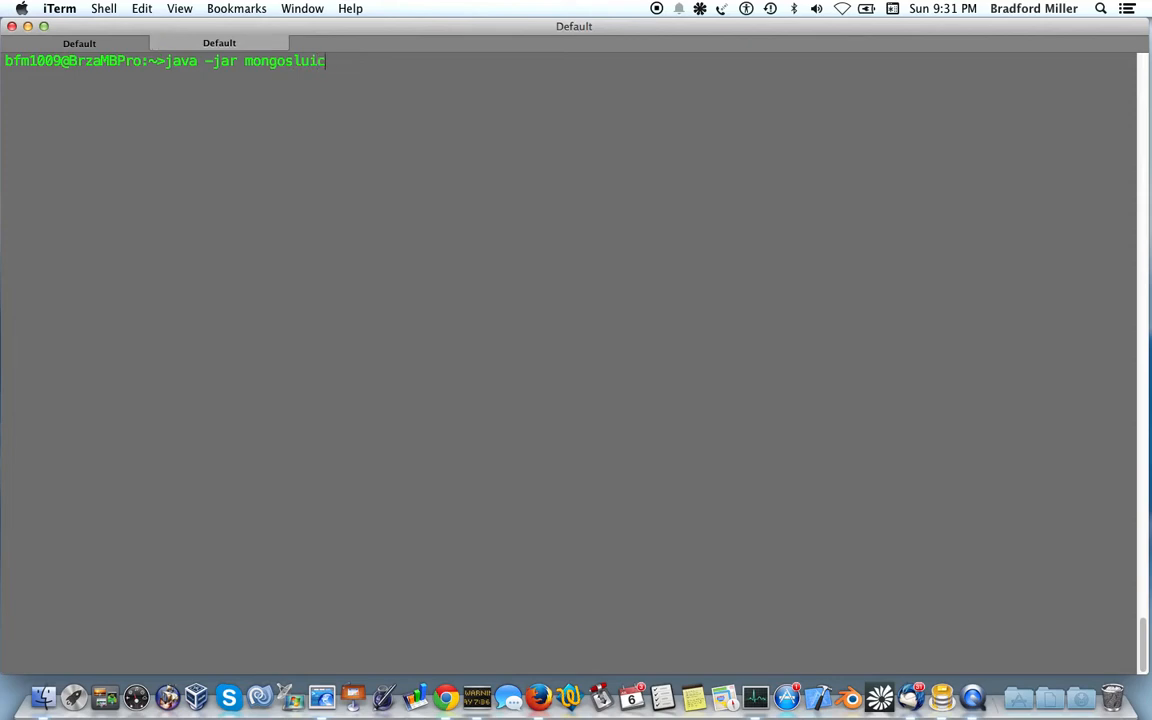
pyautogui.press('BackSpace')
pyautogui.press('BackSpace')
pyautogui.press('BackSpace')
pyautogui.press('BackSpace')
pyautogui.press('BackSpace')
pyautogui.press('BackSpace')
pyautogui.press('BackSpace')
pyautogui.press('BackSpace')
pyautogui.press('BackSpace')
pyautogui.press('BackSpace')
pyautogui.press('BackSpace')
pyautogui.press('BackSpace')
pyautogui.press('BackSpace')
pyautogui.press('BackSpace')
pyautogui.press('BackSpace')
pyautogui.press('BackSpace')
pyautogui.press('BackSpace')
pyautogui.press('BackSpace')
pyautogui.press('BackSpace')
# - Change the working directory to Desktop/
pyautogui.write('cd ')
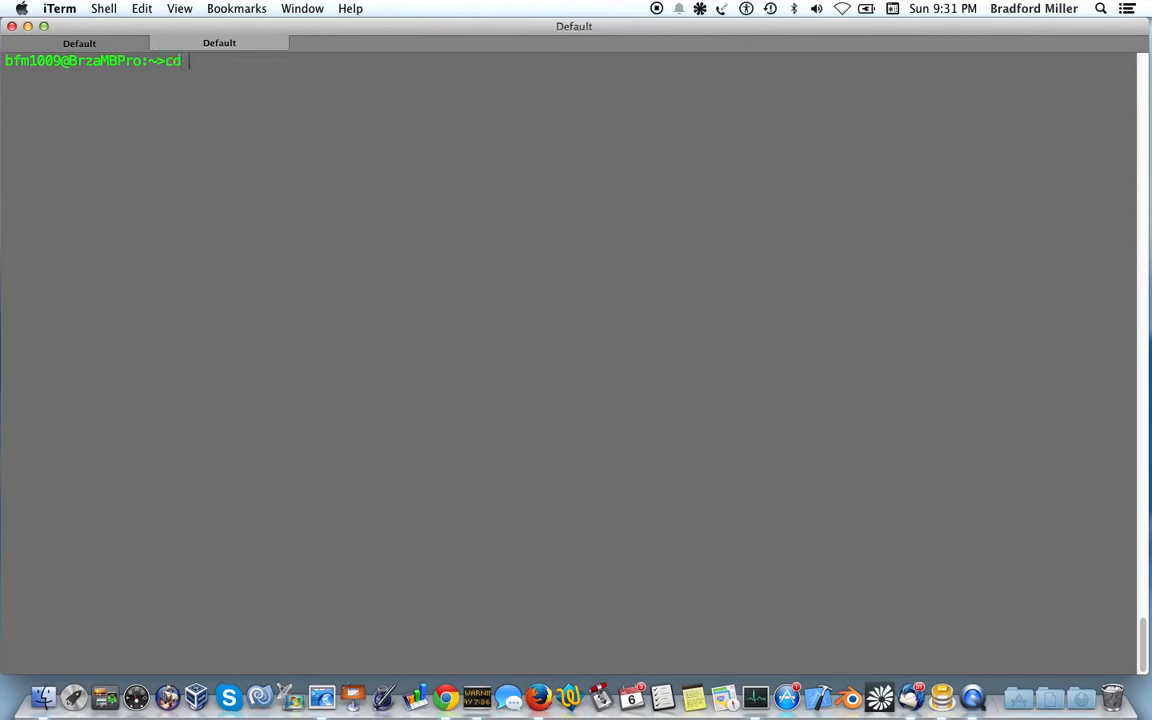
pyautogui.write('Desktop/')
pyautogui.press('Return')
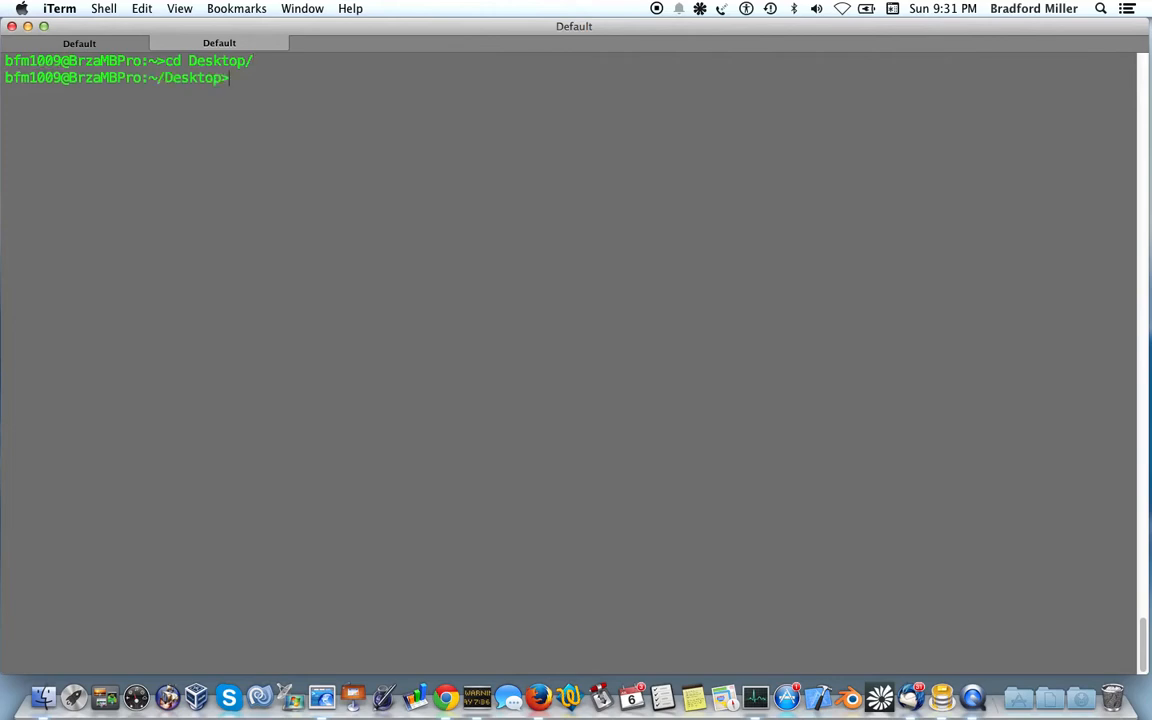
# - Write the command java -jar mongosluice.jar --mongoDBName bios --mongoCollection bios without running it
pyautogui.write('jav')
pyautogui.write('ar ,on')
pyautogui.press('BackSpace')
pyautogui.press('BackSpace')
pyautogui.press('BackSpace')
pyautogui.write('mongosluice.jar')
pyautogui.press('Tab')
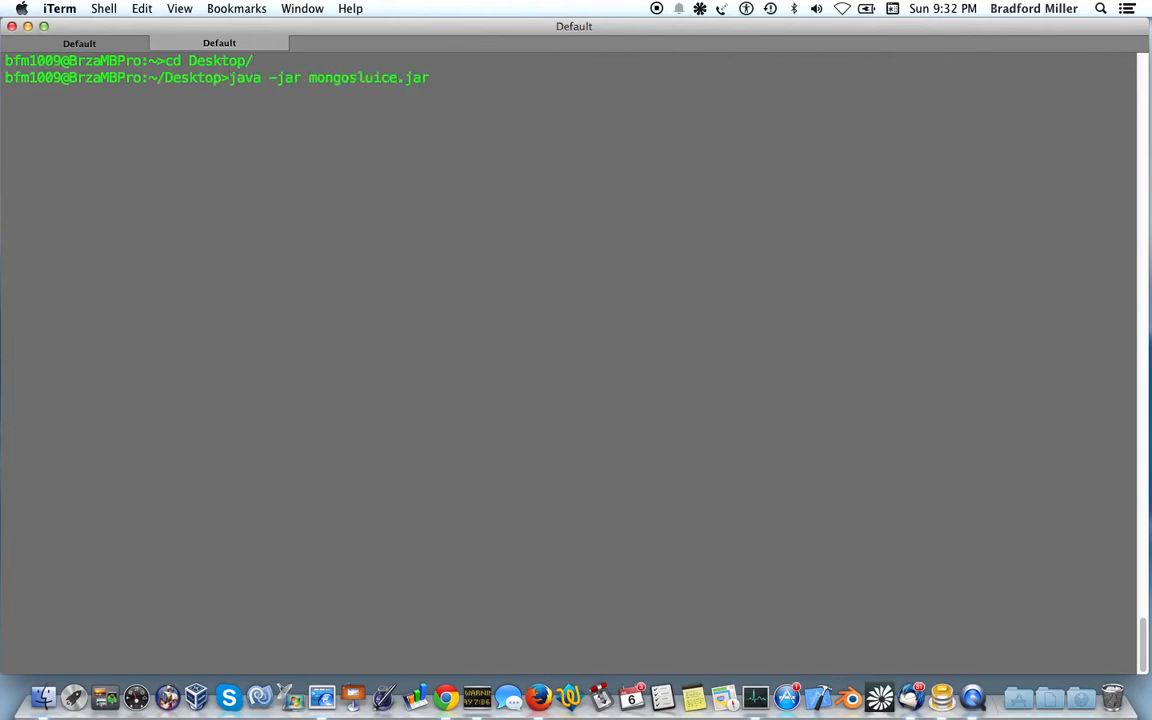
pyautogui.write('--mongoDBName bi')
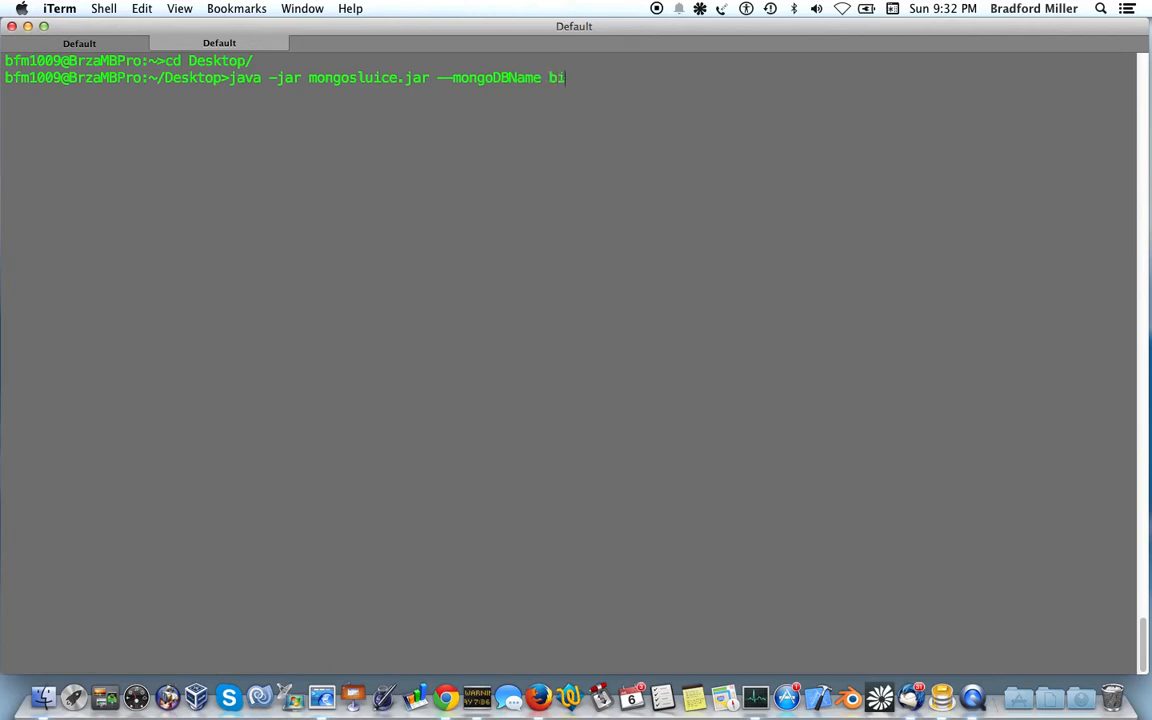
pyautogui.write('os --mongoCollectio')
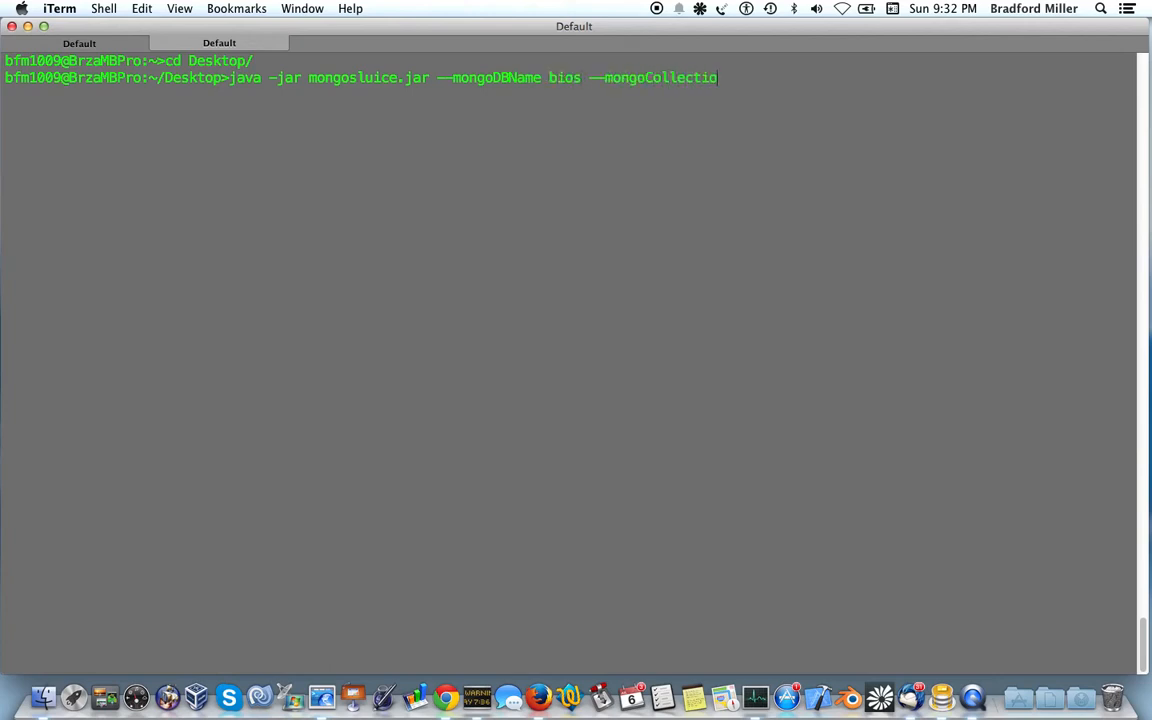
pyautogui.write('n bios')
# - Insert pushToSql between mongosluice.jar and --mongoDBName in the pending command, and review its database and collection arguments
pyautogui.press('Left')
pyautogui.press('Left')
pyautogui.press('Left')
pyautogui.press('Left')
pyautogui.press('Left')
pyautogui.press('Left')
pyautogui.press('Left')
pyautogui.press('Left')
pyautogui.press('Left')
pyautogui.press('Left')
pyautogui.press('Left')
pyautogui.press('Left')
pyautogui.press('Left')
pyautogui.press('Left')
pyautogui.press('Left')
pyautogui.press('Left')
pyautogui.press('Left')
pyautogui.press('Left')
pyautogui.press('Left')
pyautogui.press('Right')
pyautogui.press('Right')
pyautogui.press('Right')
pyautogui.press('Right')
pyautogui.press('Right')
pyautogui.write('pushToSql')
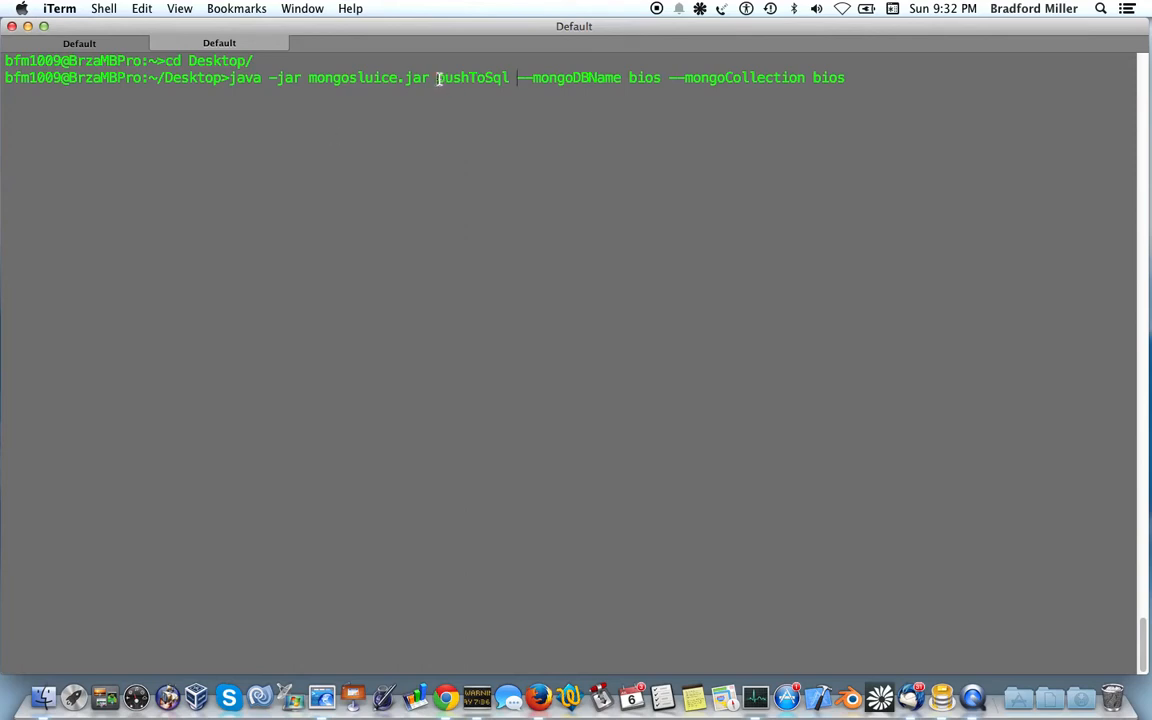
pyautogui.moveTo(438, 78); pyautogui.dragTo(663, 80)
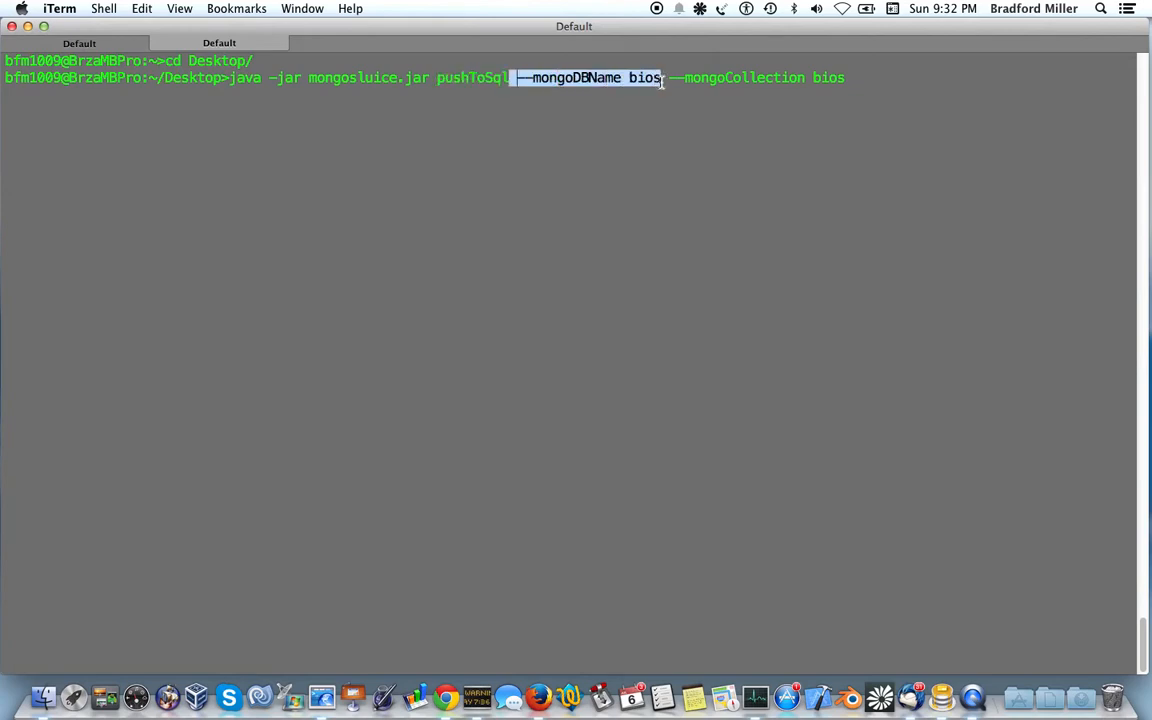
pyautogui.click(668, 79)
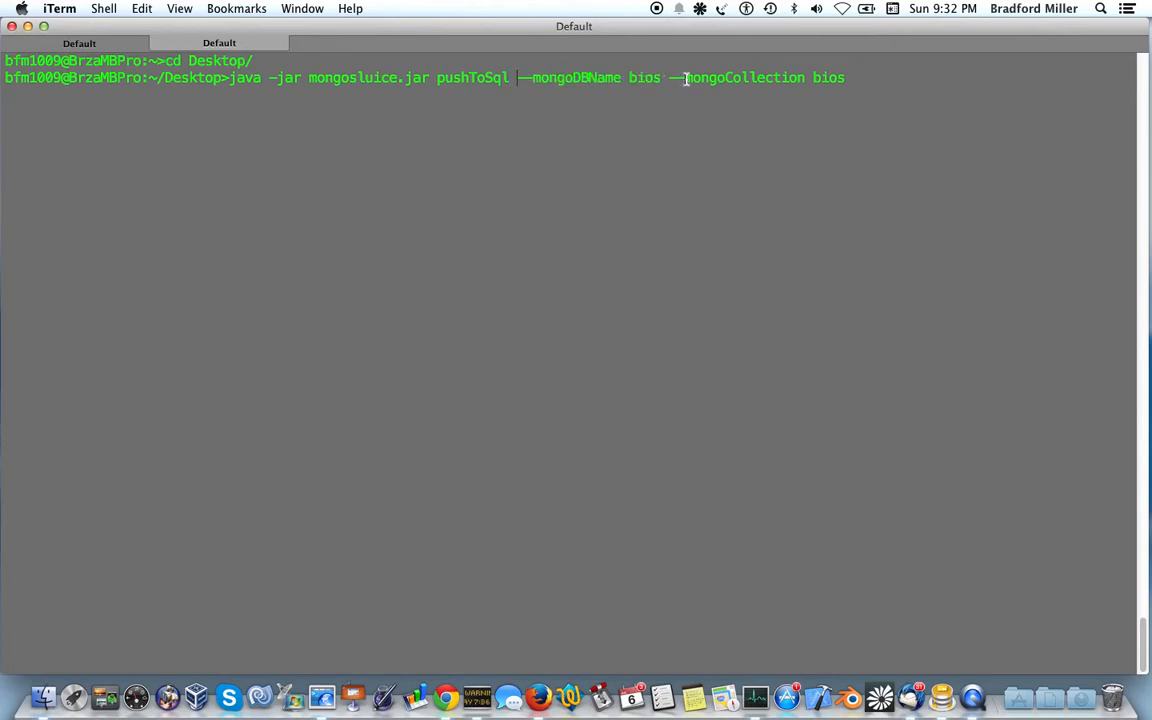
pyautogui.moveTo(683, 79); pyautogui.dragTo(845, 79)
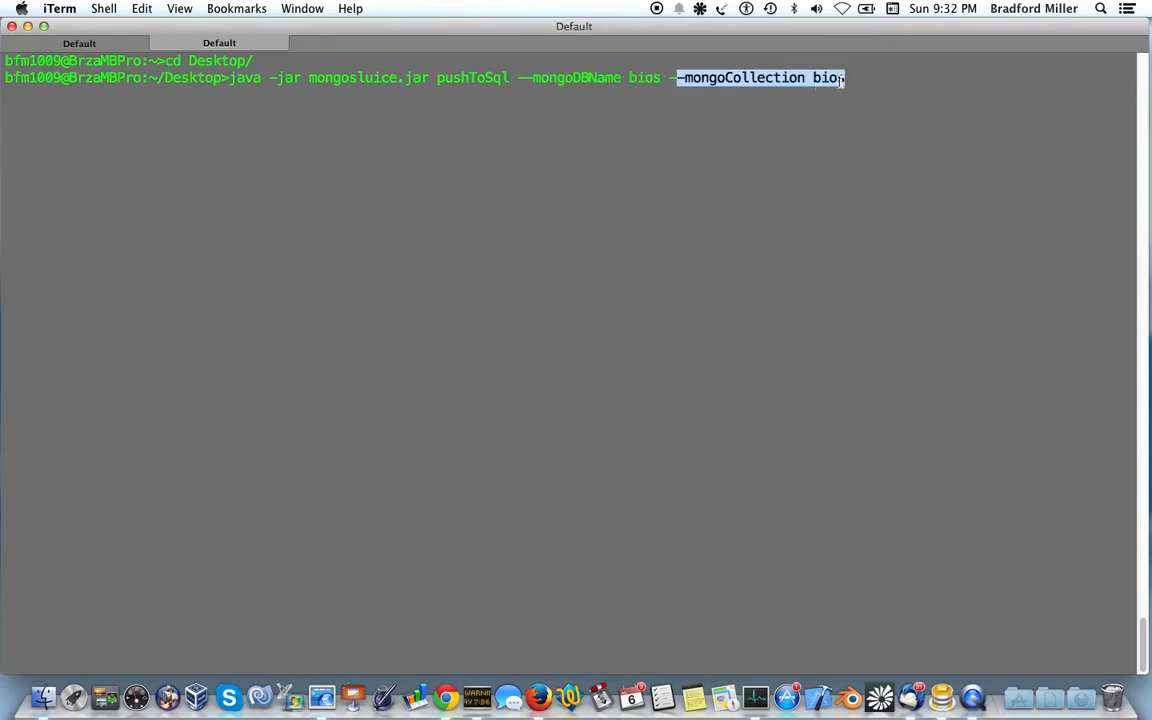
pyautogui.click(897, 81)
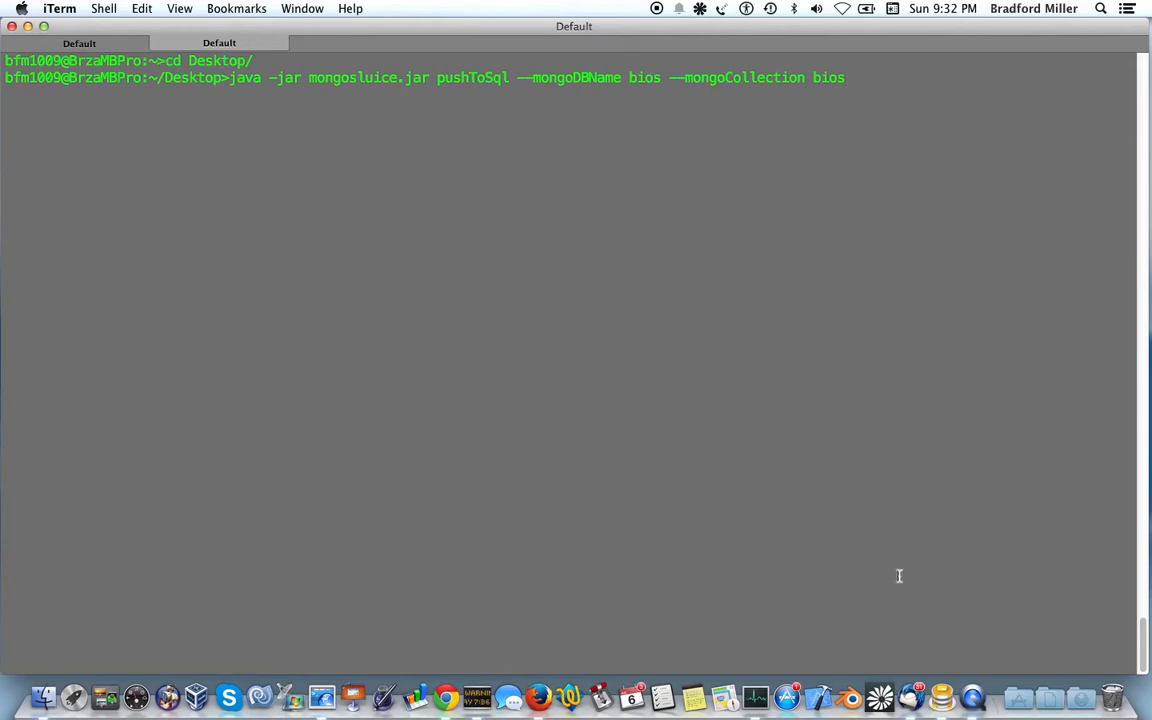
# - Switch to Sequel Pro and review the list of tables in the sakila database
pyautogui.click(947, 697)
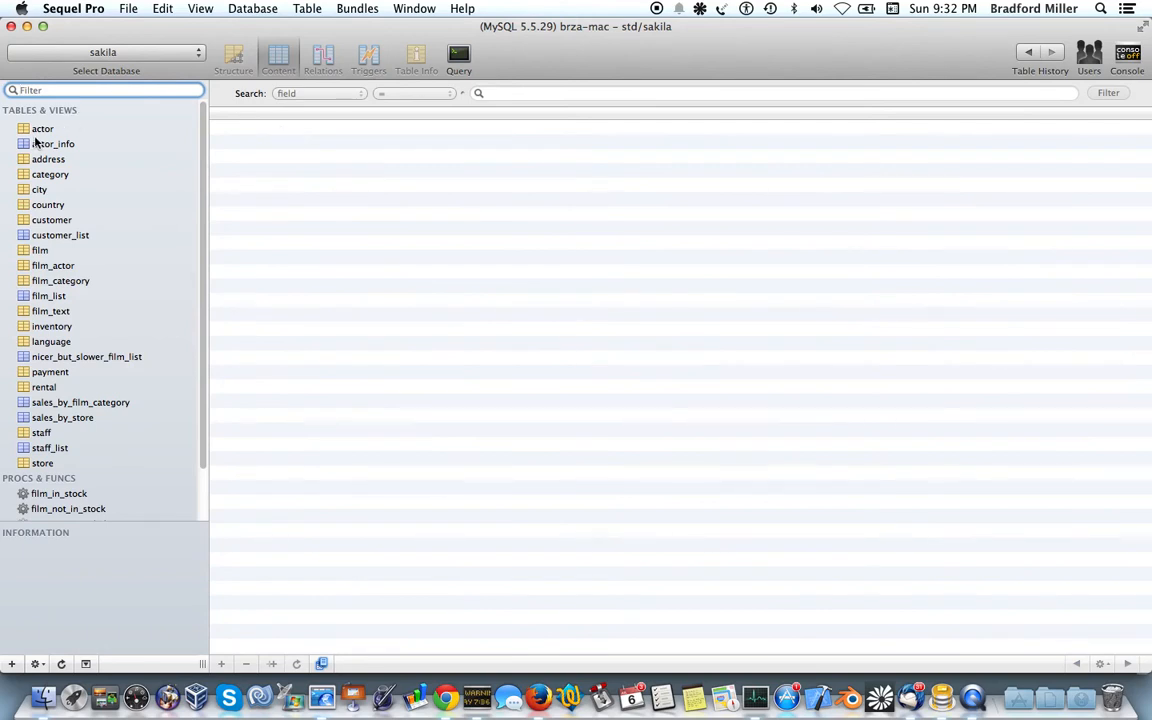
pyautogui.moveTo(204, 393); pyautogui.dragTo(221, 292)
# - Return to the terminal, run the pending mongosluice.jar pushToSql command, and highlight its bios collection argument
pyautogui.click(316, 672)
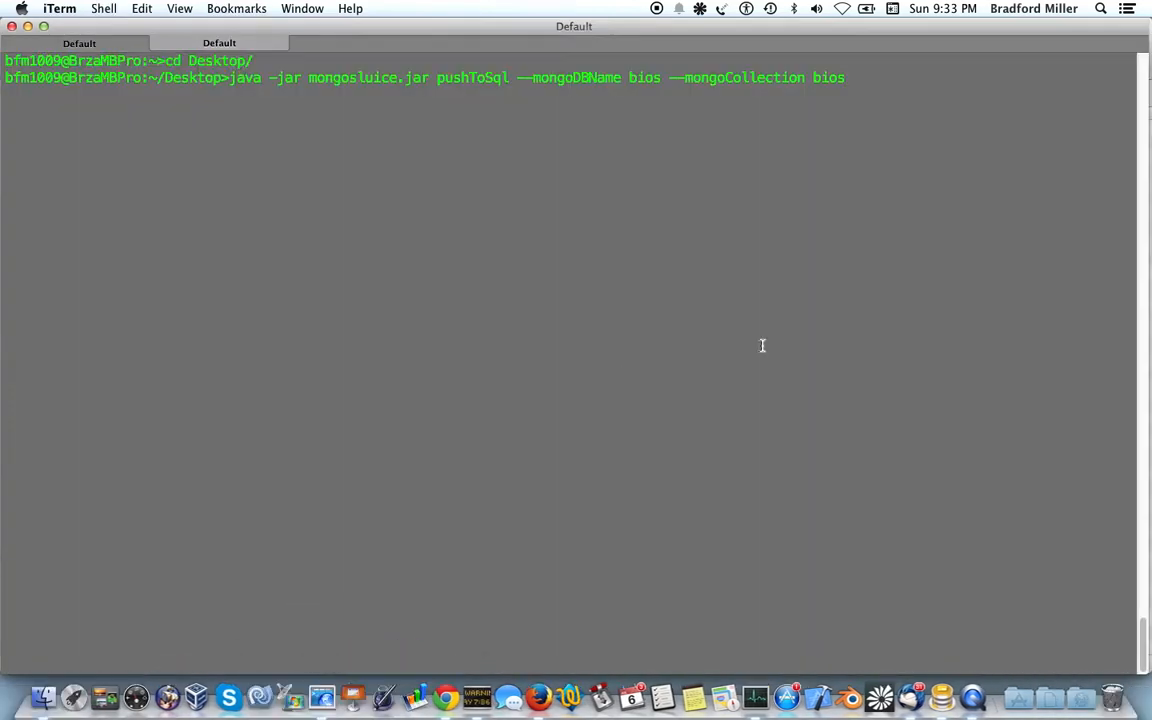
pyautogui.press('Return')
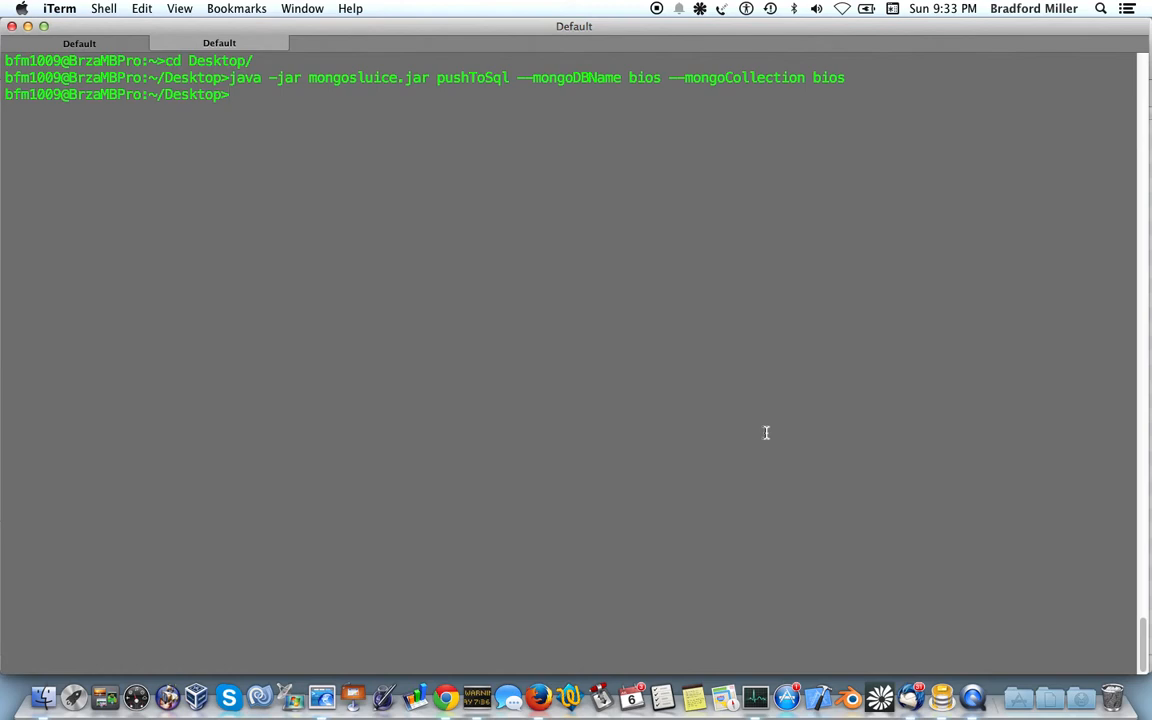
pyautogui.doubleClick(814, 77)
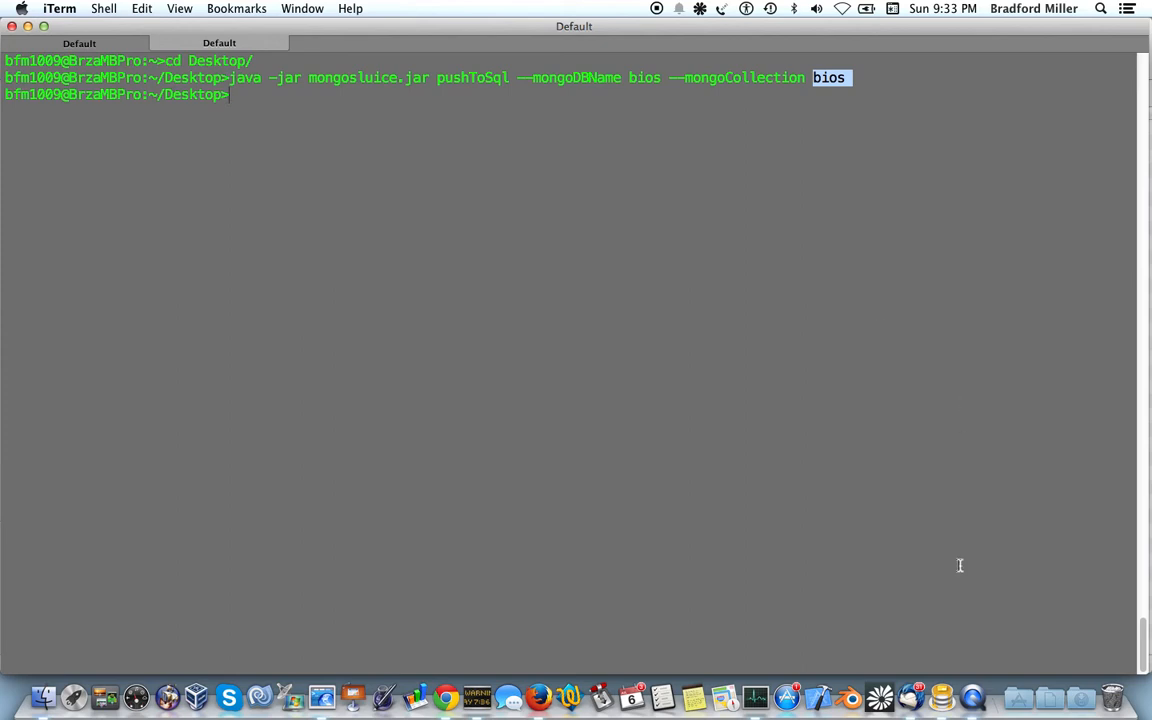
# - In Sequel Pro, refresh the sakila table list and open the bios table by filtering for bios
pyautogui.click(942, 688)
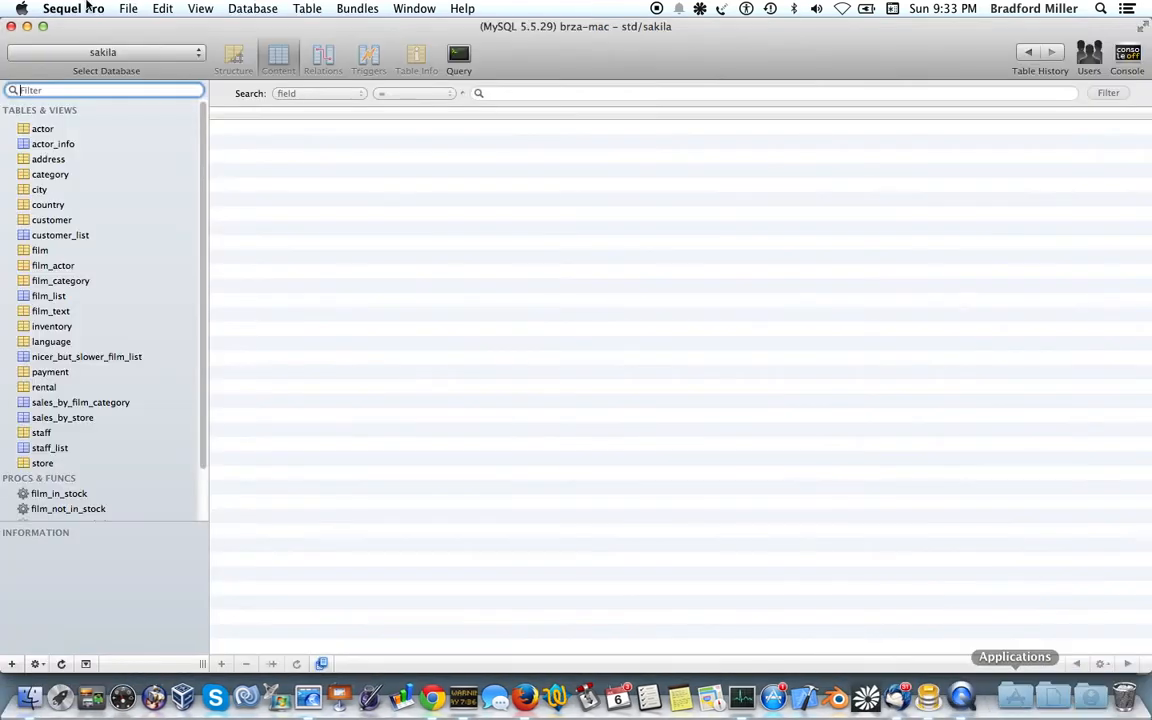
pyautogui.click(61, 663)
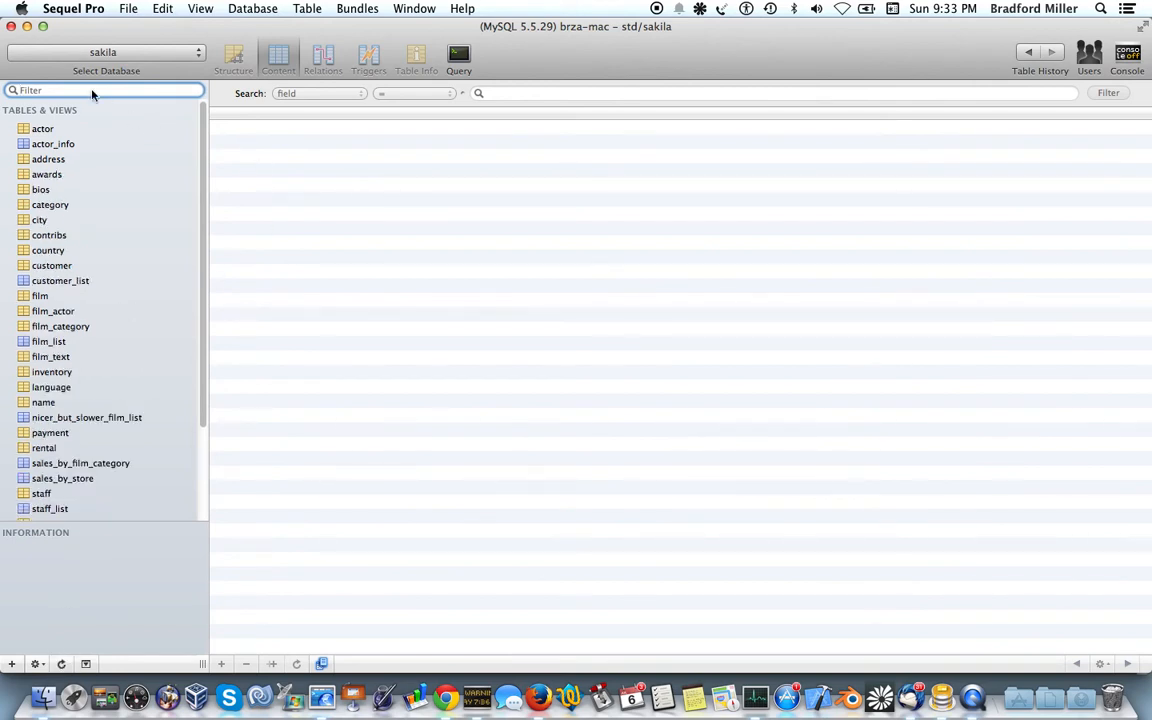
pyautogui.write('bios')
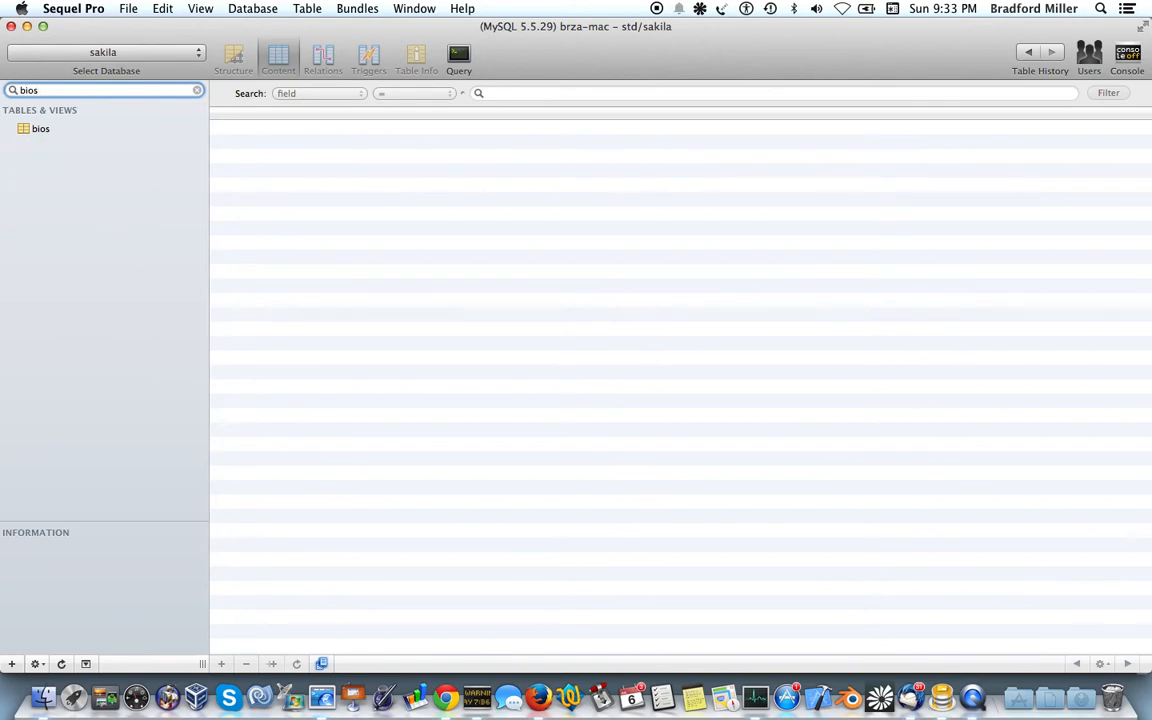
pyautogui.click(41, 130)
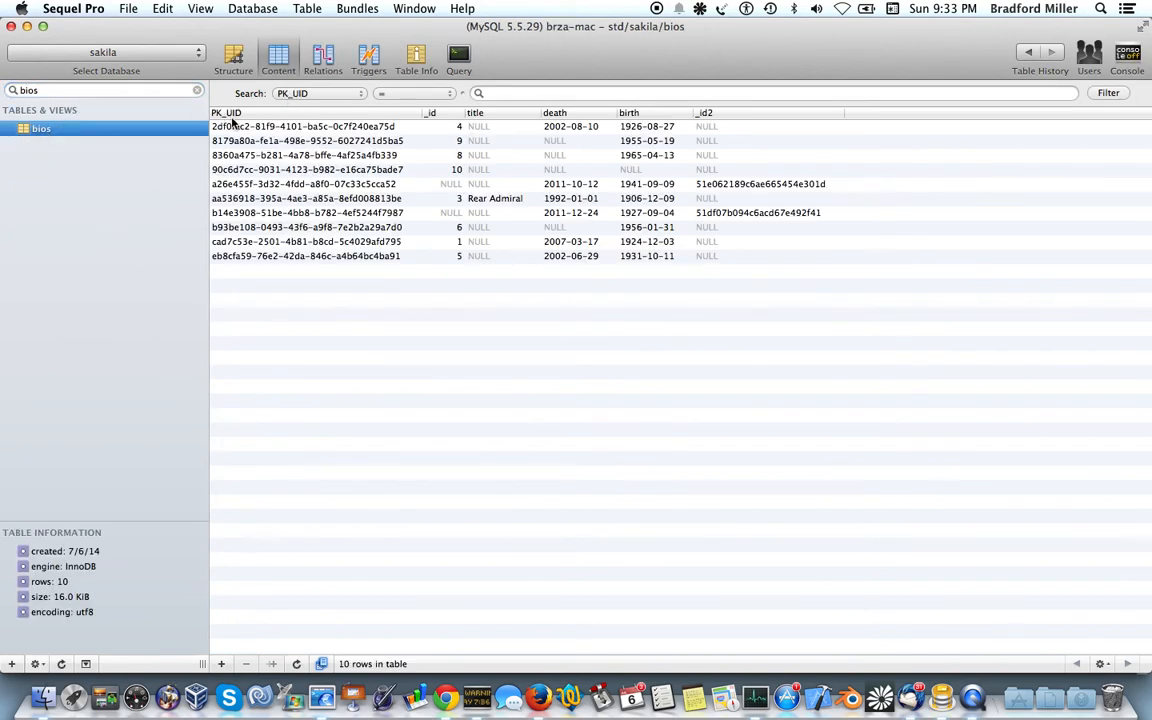
# - Examine the bios table's records, comparing the _id, title and _id2 columns across several rows
pyautogui.click(415, 126)
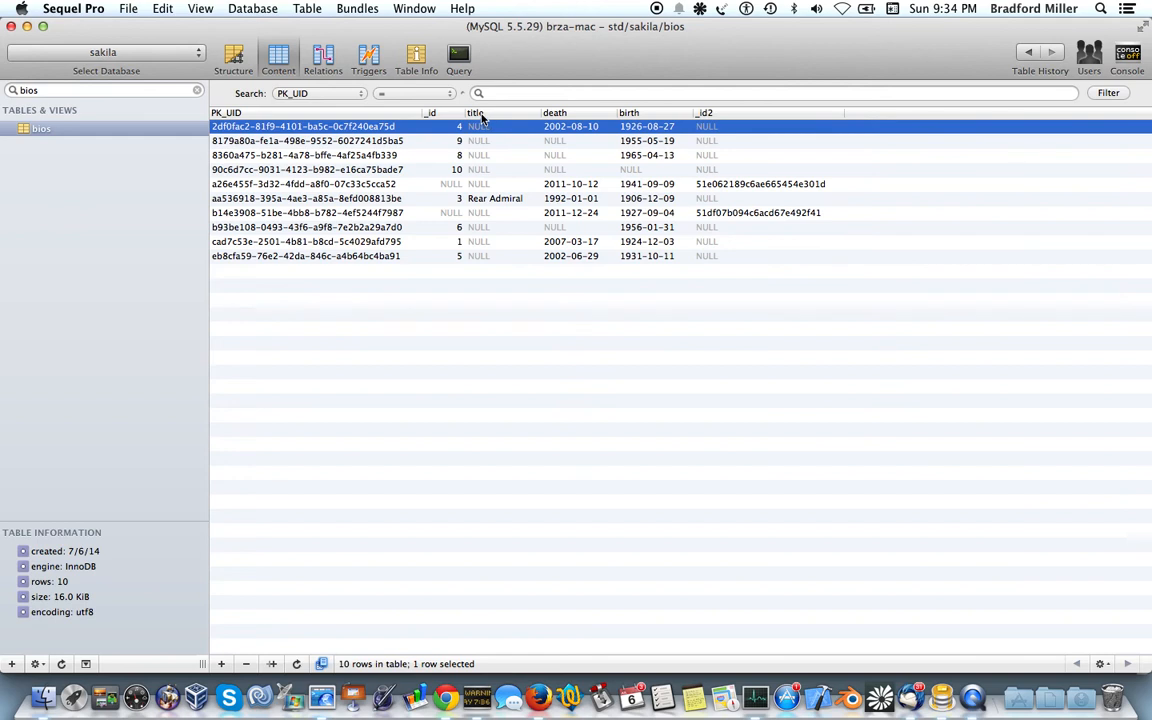
pyautogui.click(482, 198)
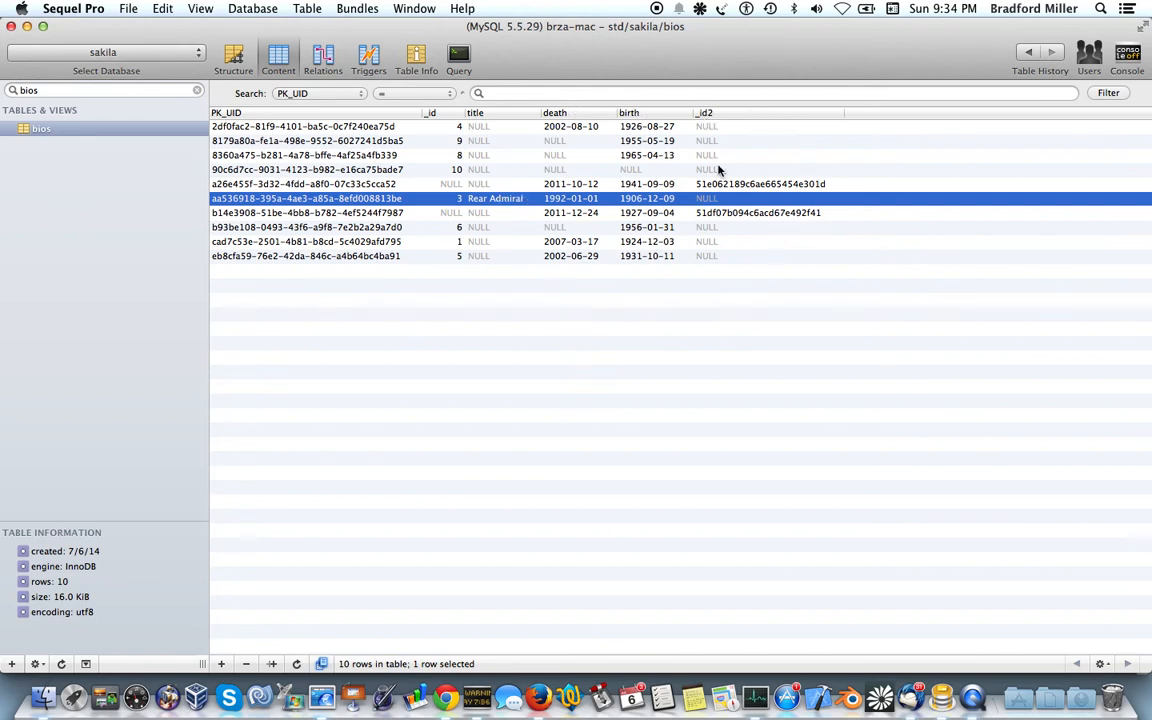
pyautogui.click(739, 187)
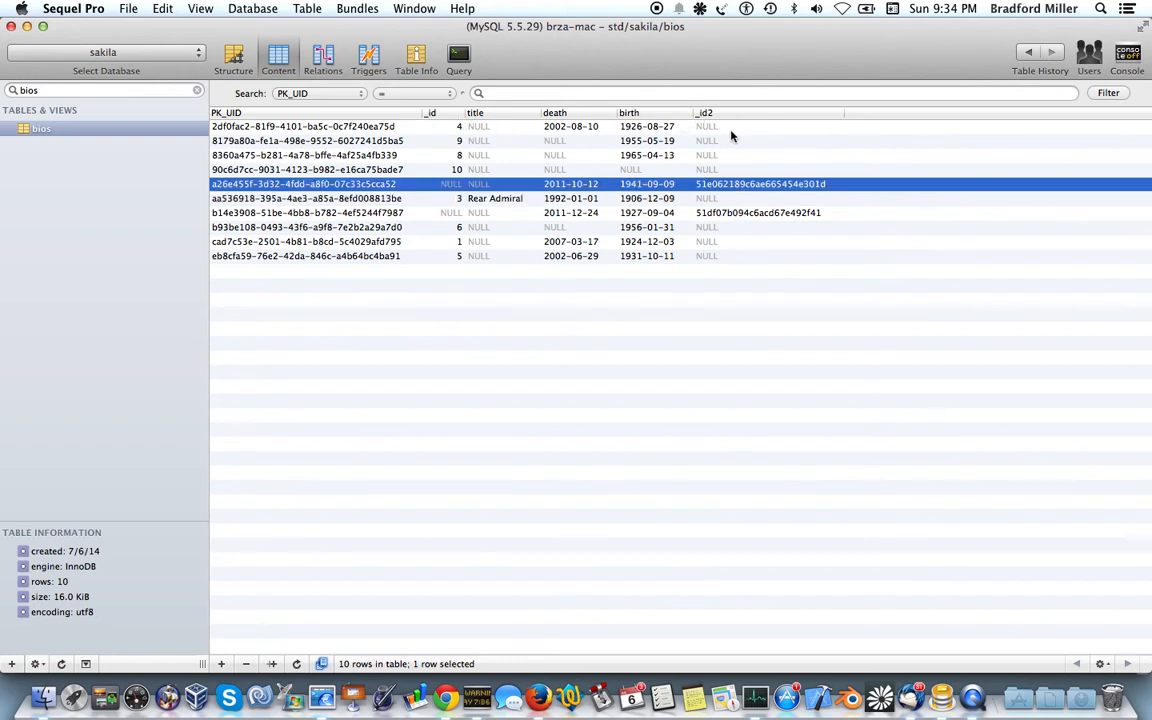
pyautogui.click(415, 124)
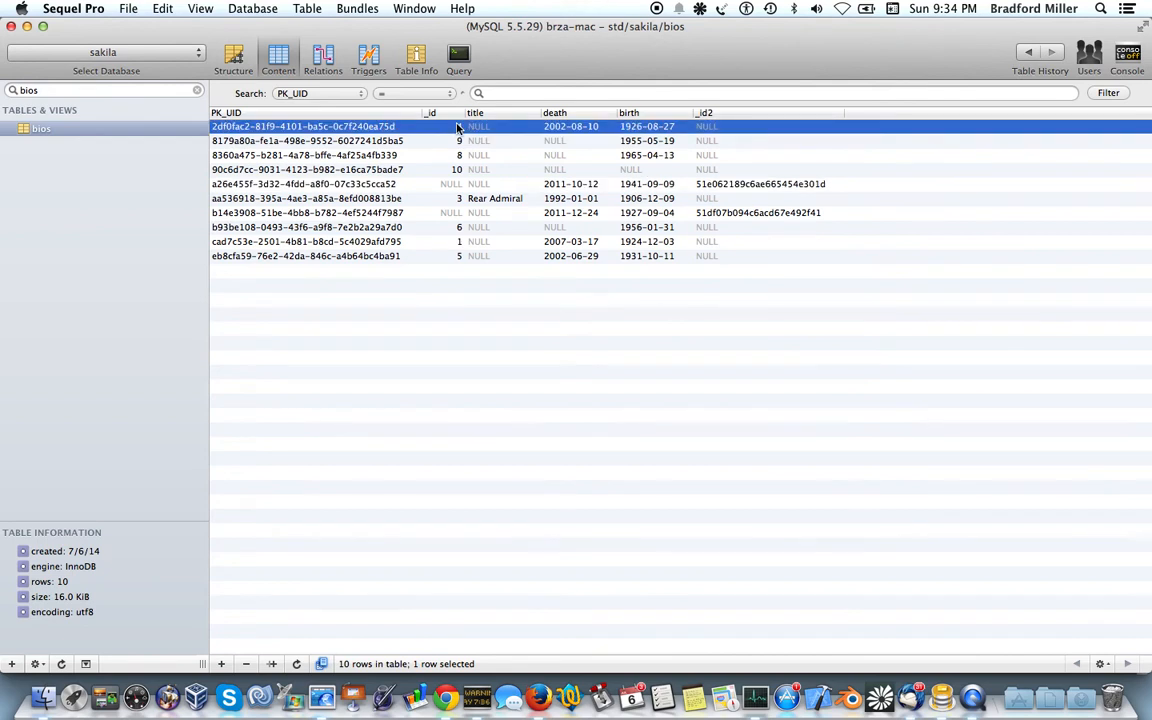
pyautogui.click(708, 184)
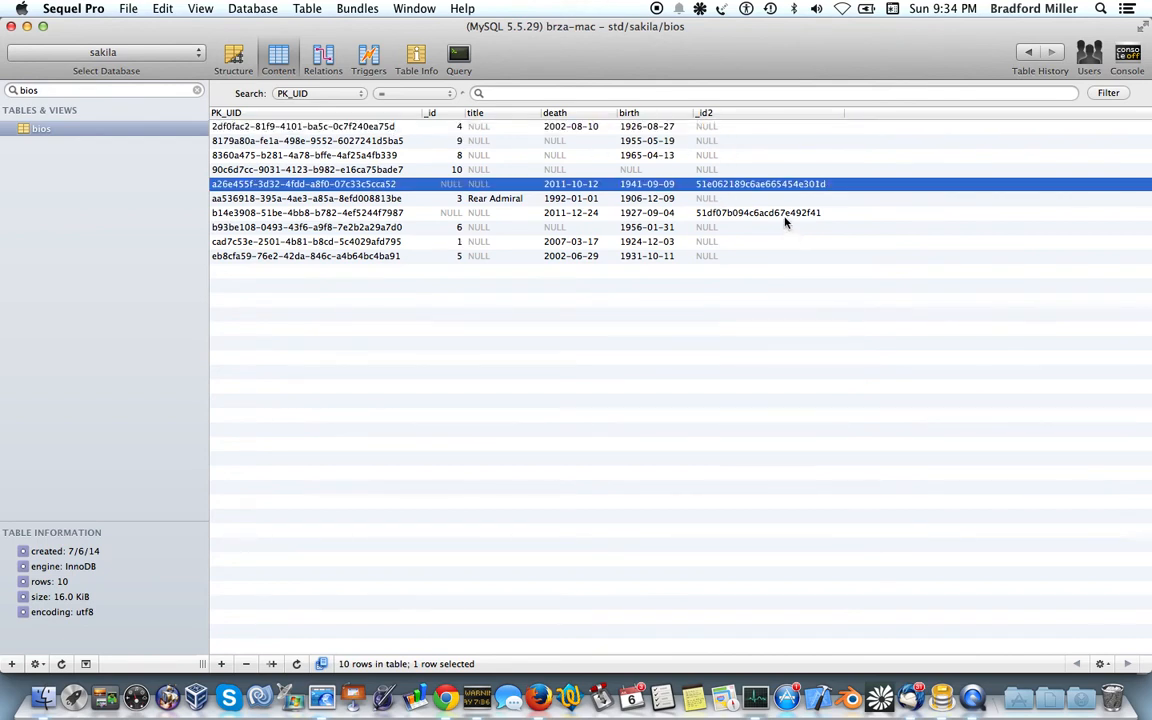
pyautogui.click(777, 213)
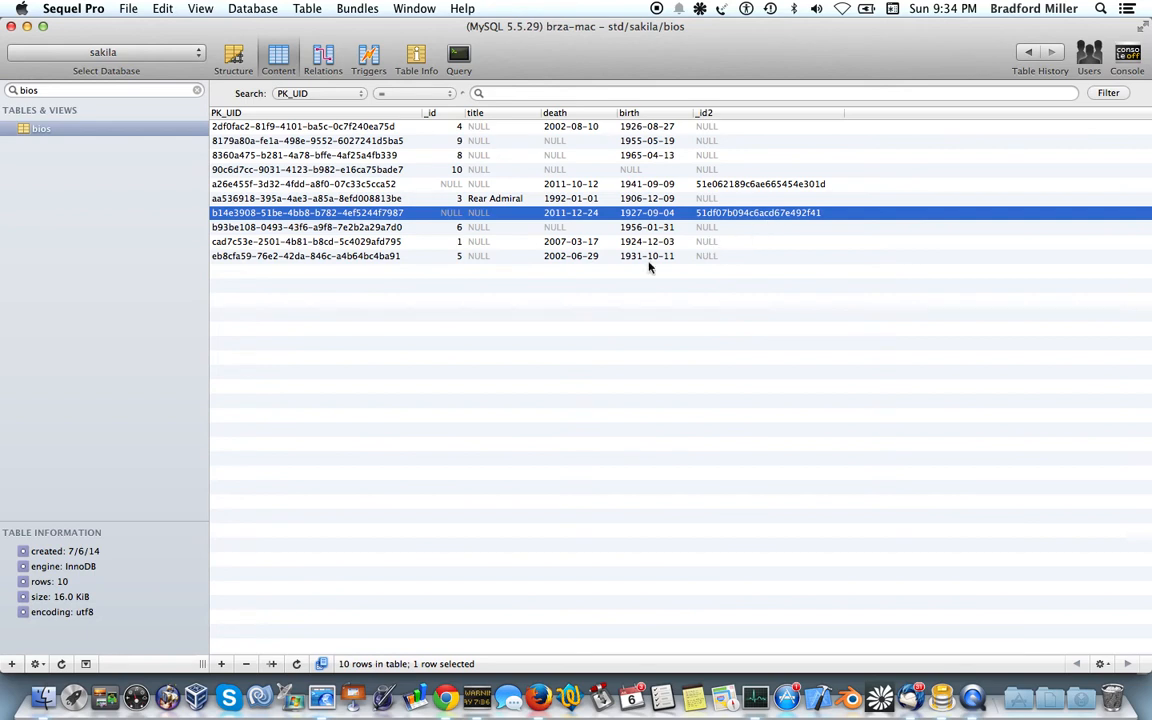
# - Filter the table list for name, open the name table, and examine its bios_ID, last, first and aka columns
pyautogui.click(70, 92)
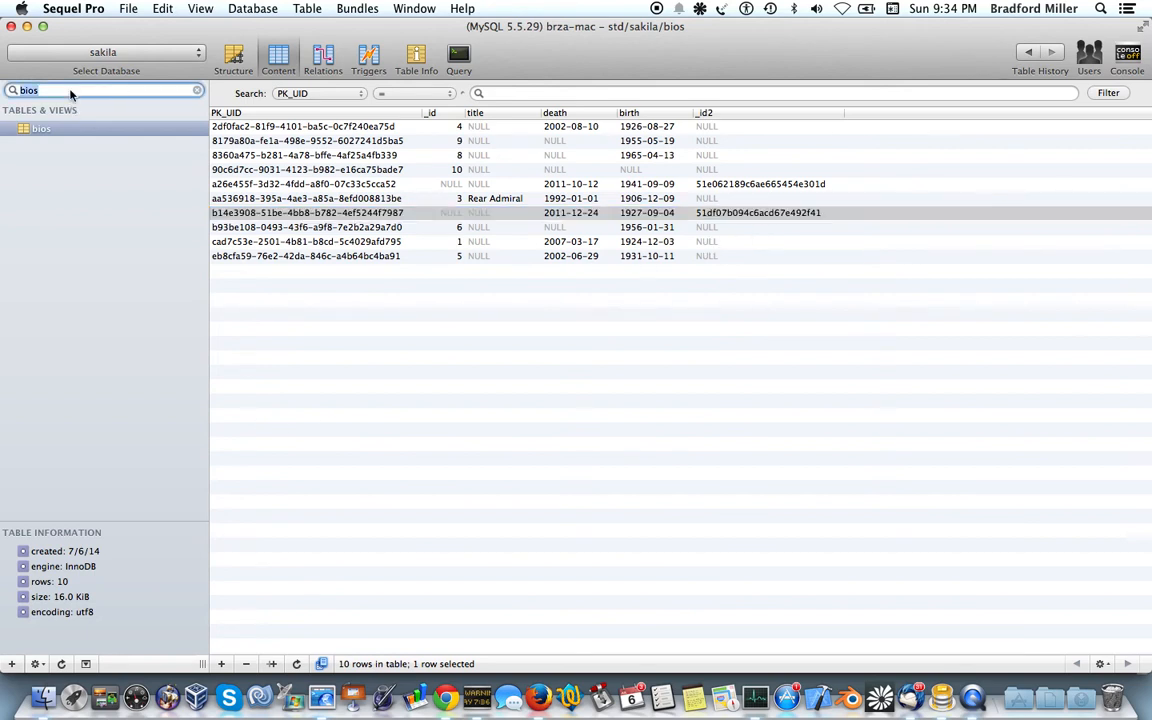
pyautogui.write('name')
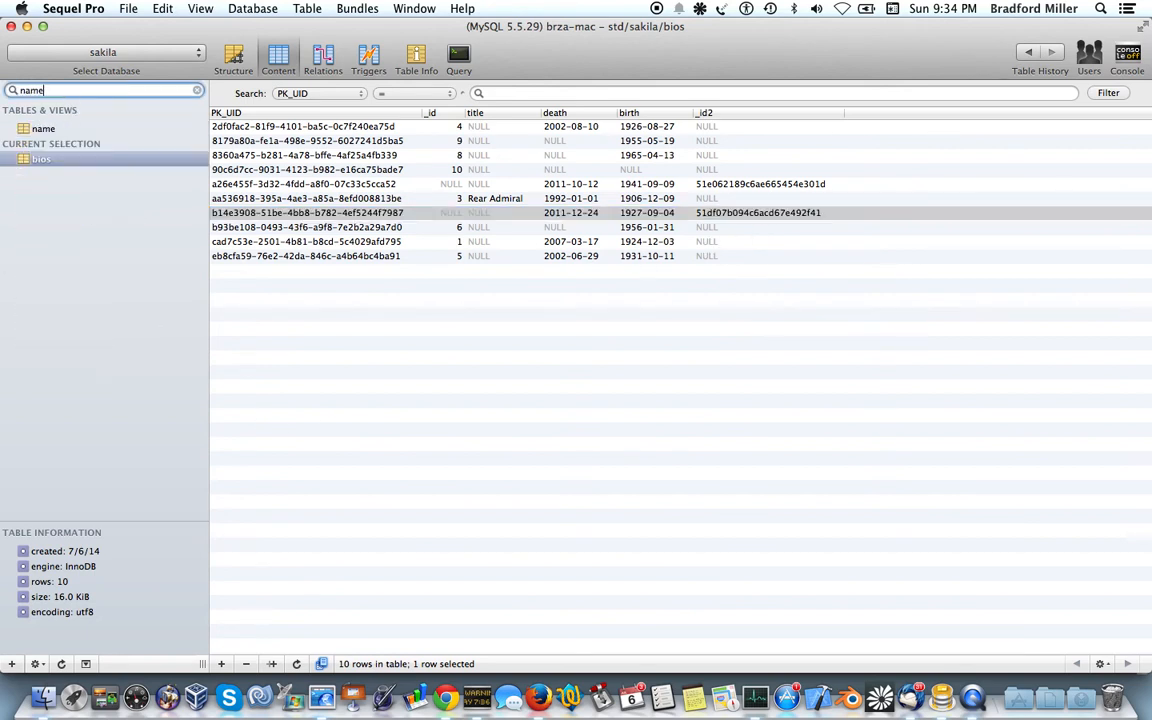
pyautogui.click(44, 128)
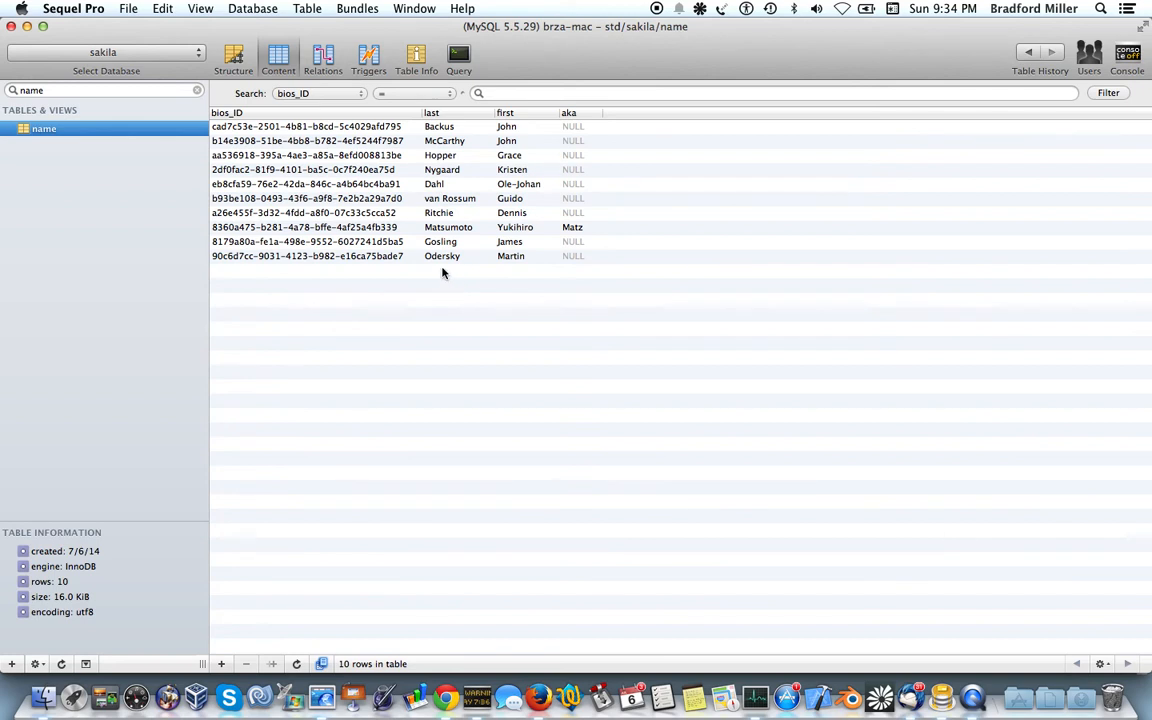
pyautogui.click(405, 255)
pyautogui.click(369, 240)
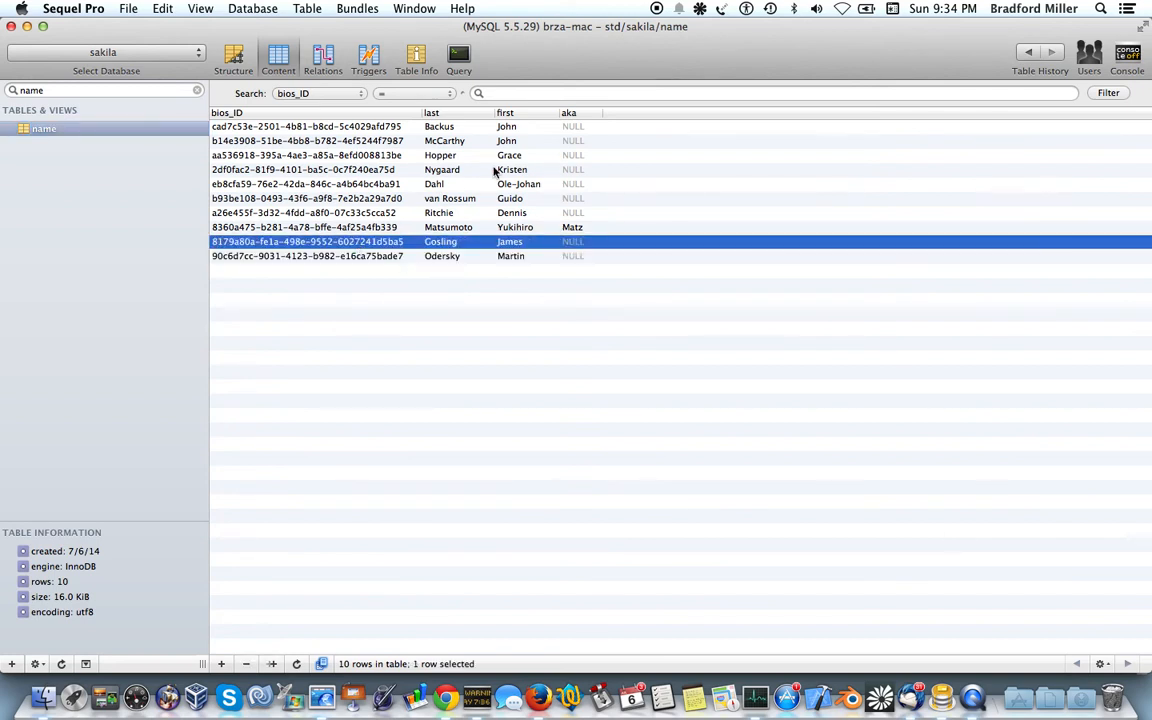
pyautogui.click(400, 125)
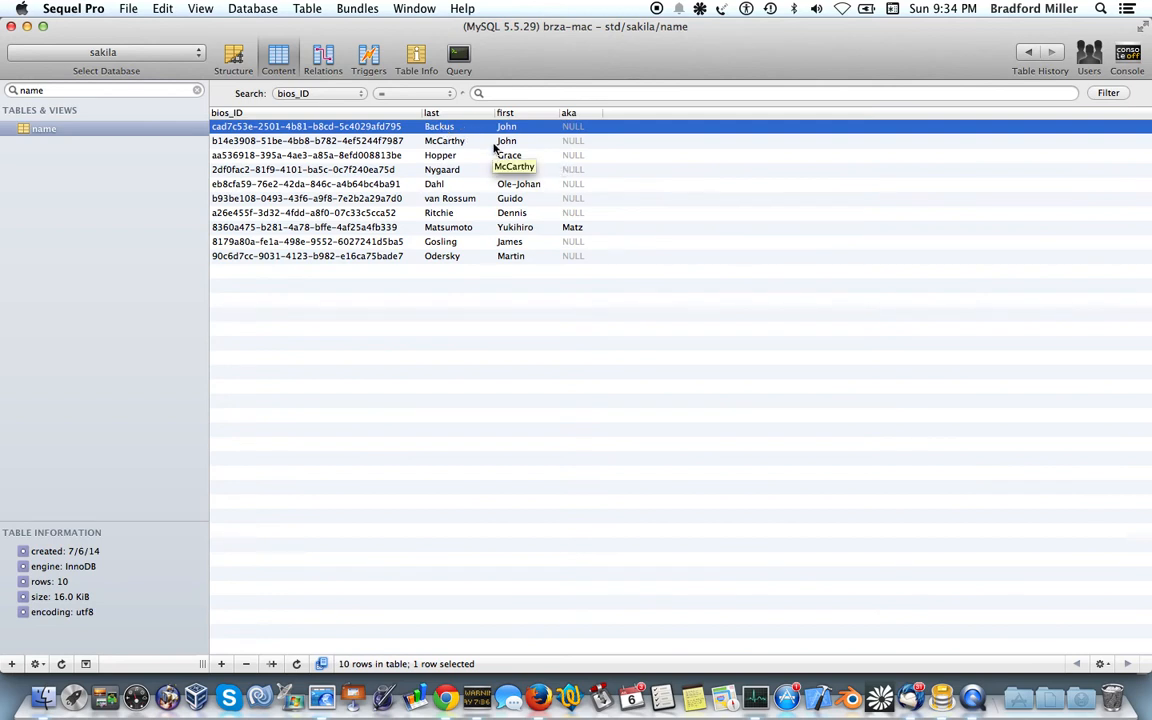
pyautogui.click(493, 144)
pyautogui.click(492, 229)
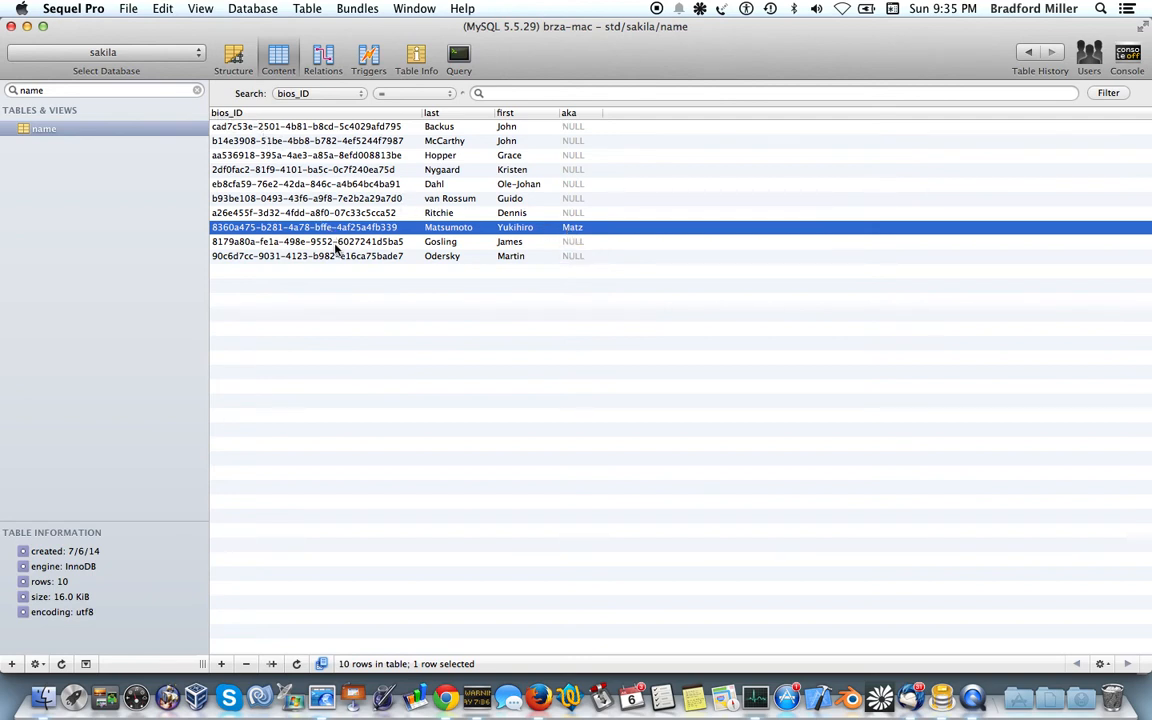
# - Filter the table list for contribs, open the contribs table, and examine its Field1 and bios_ID values
pyautogui.click(88, 90)
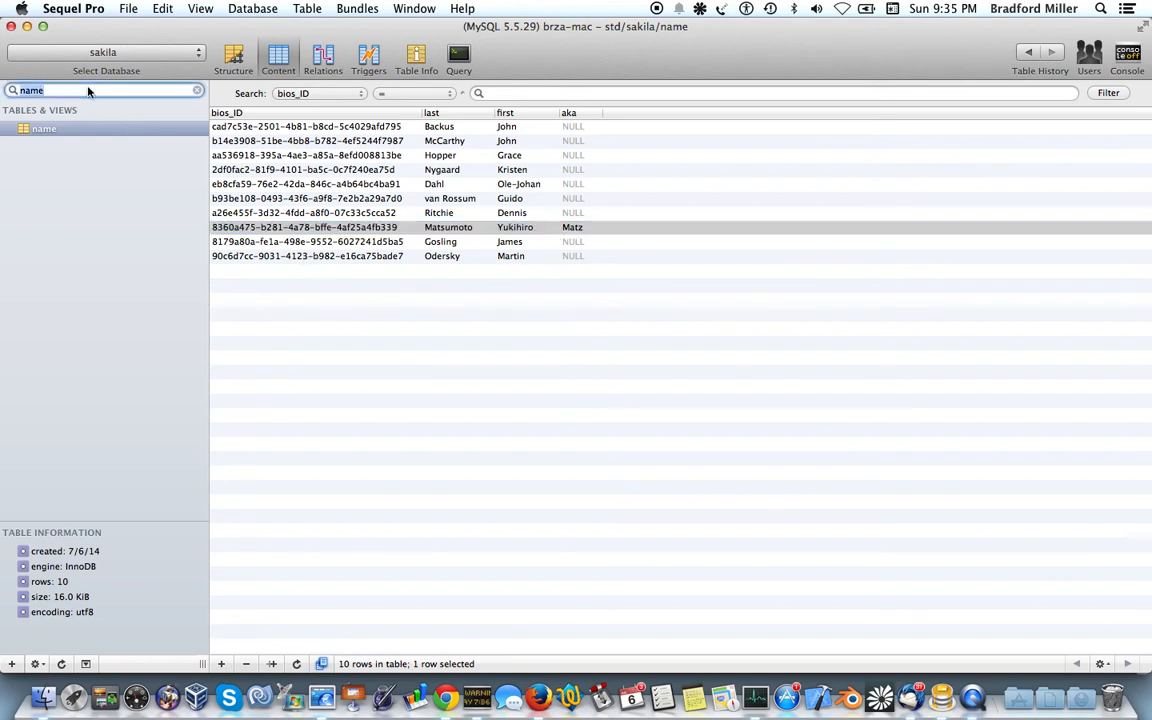
pyautogui.press('BackSpace')
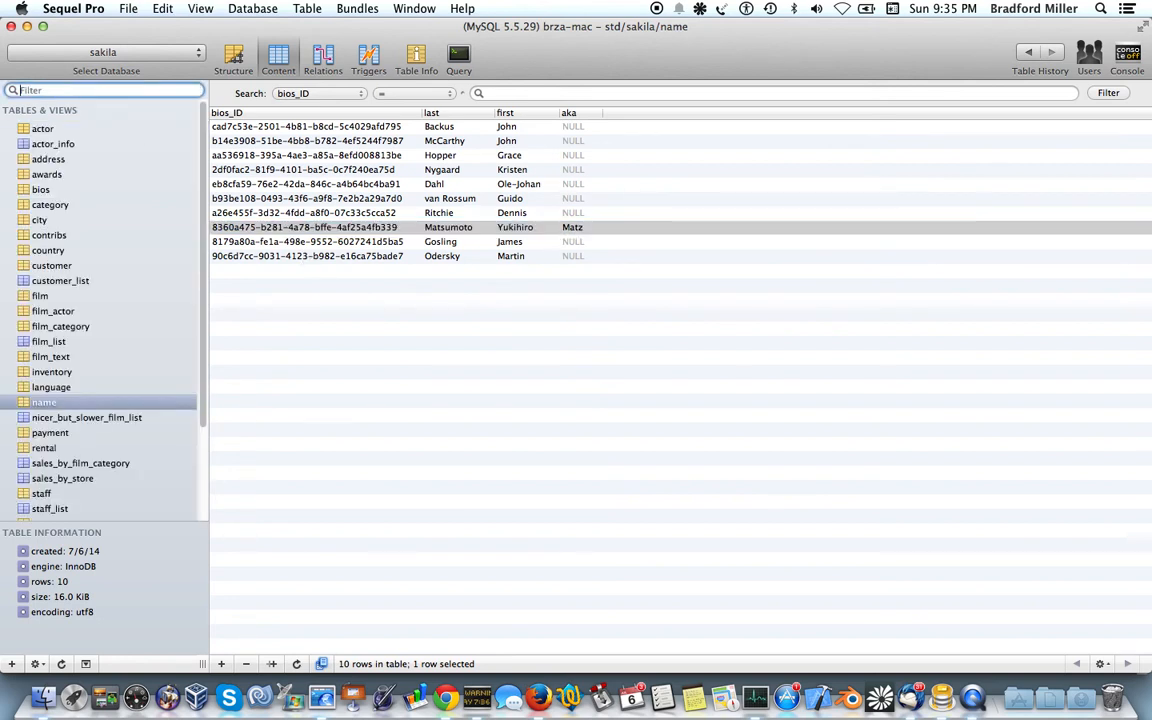
pyautogui.write('contribs')
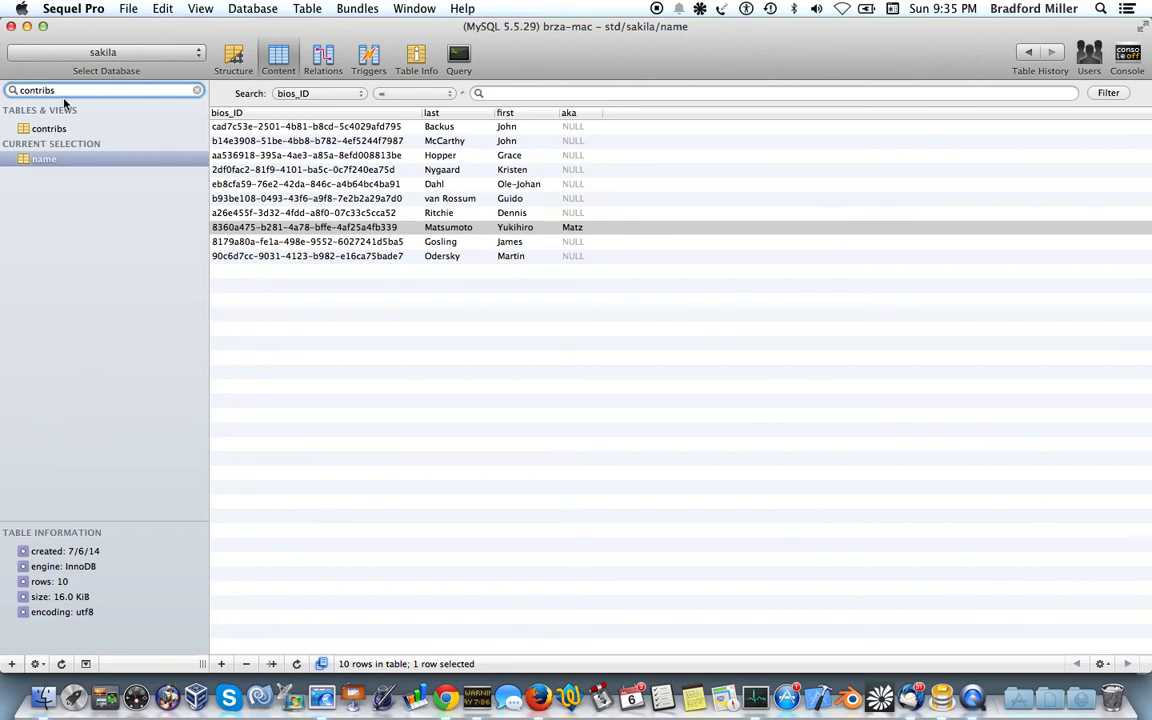
pyautogui.click(57, 128)
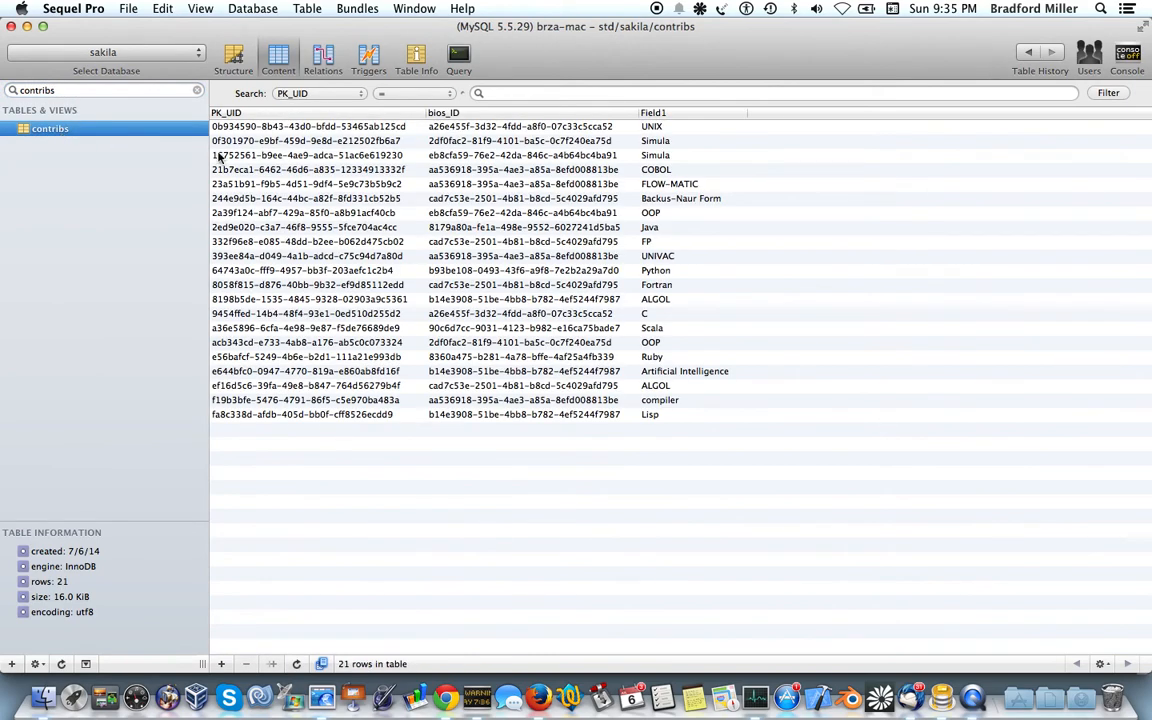
pyautogui.click(667, 140)
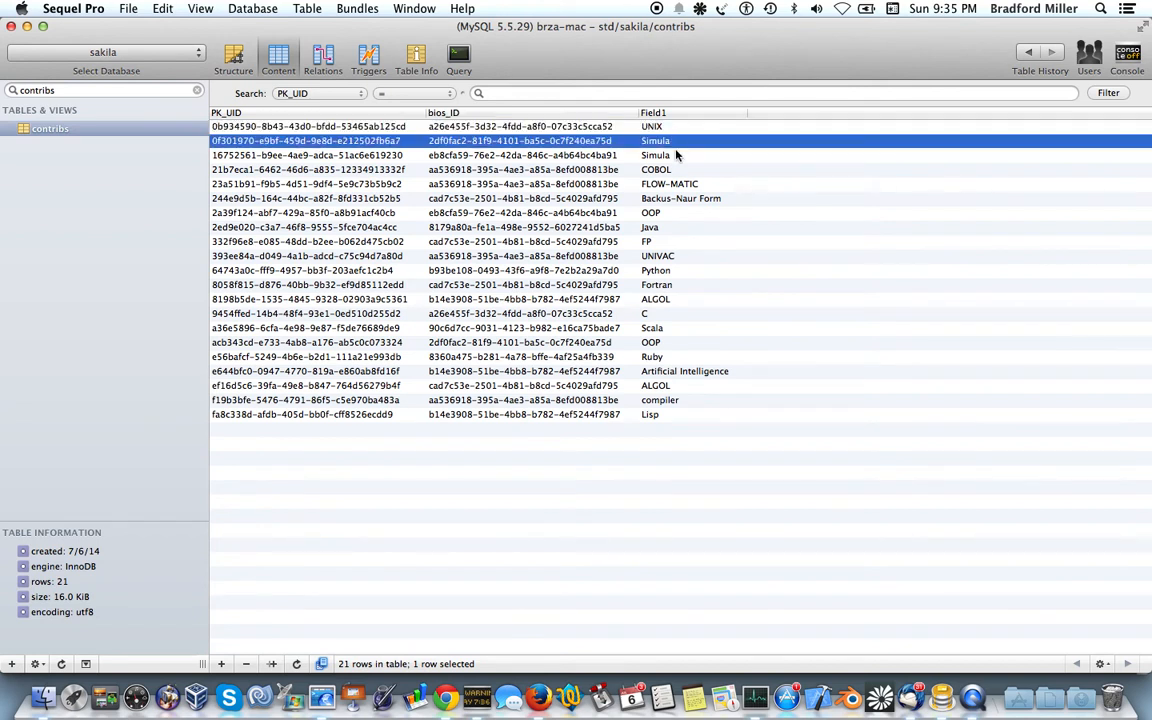
pyautogui.click(675, 156)
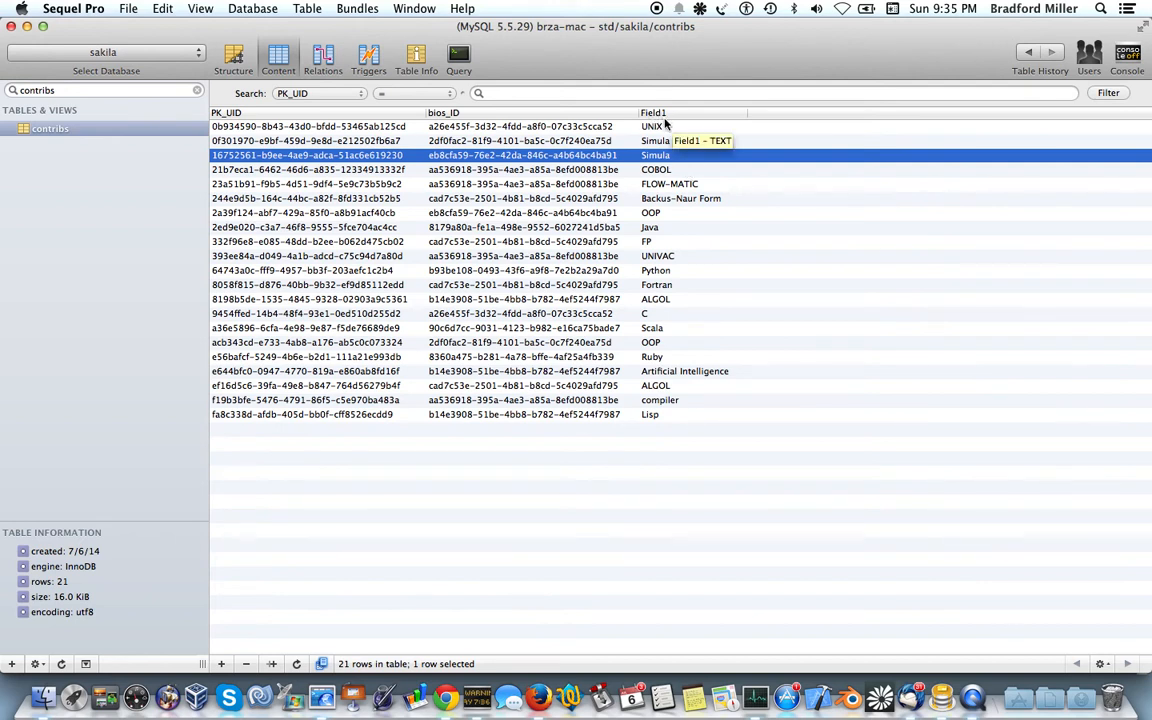
pyautogui.click(446, 127)
pyautogui.click(488, 141)
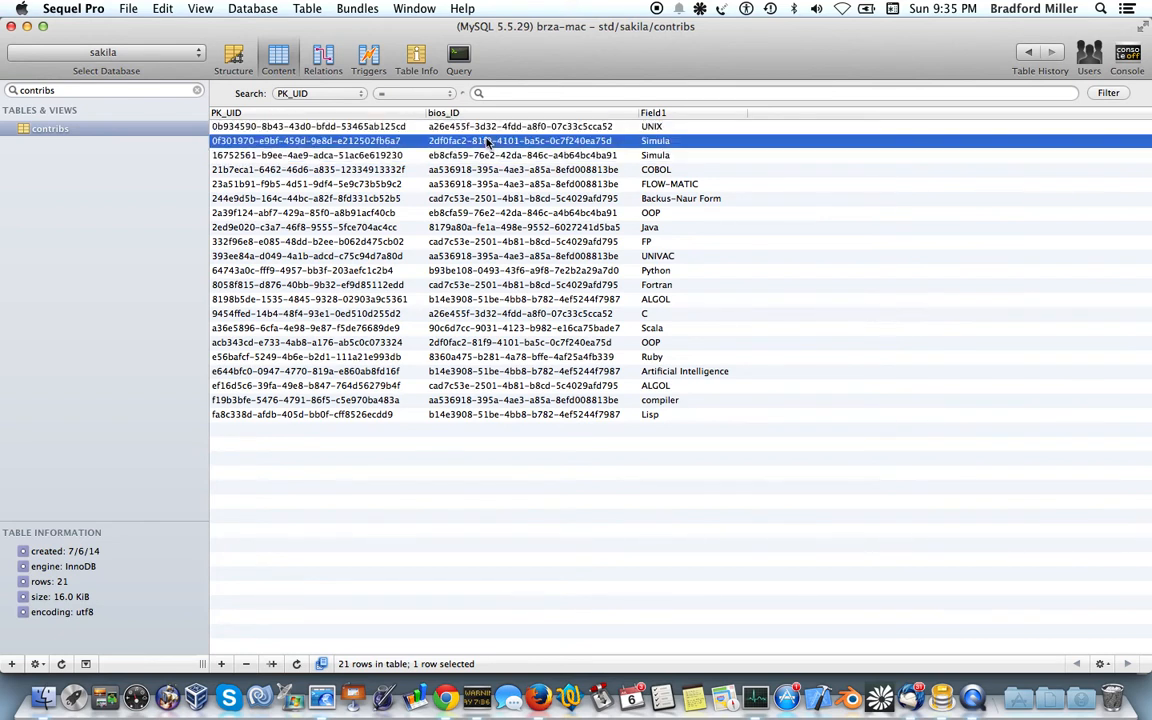
pyautogui.click(490, 129)
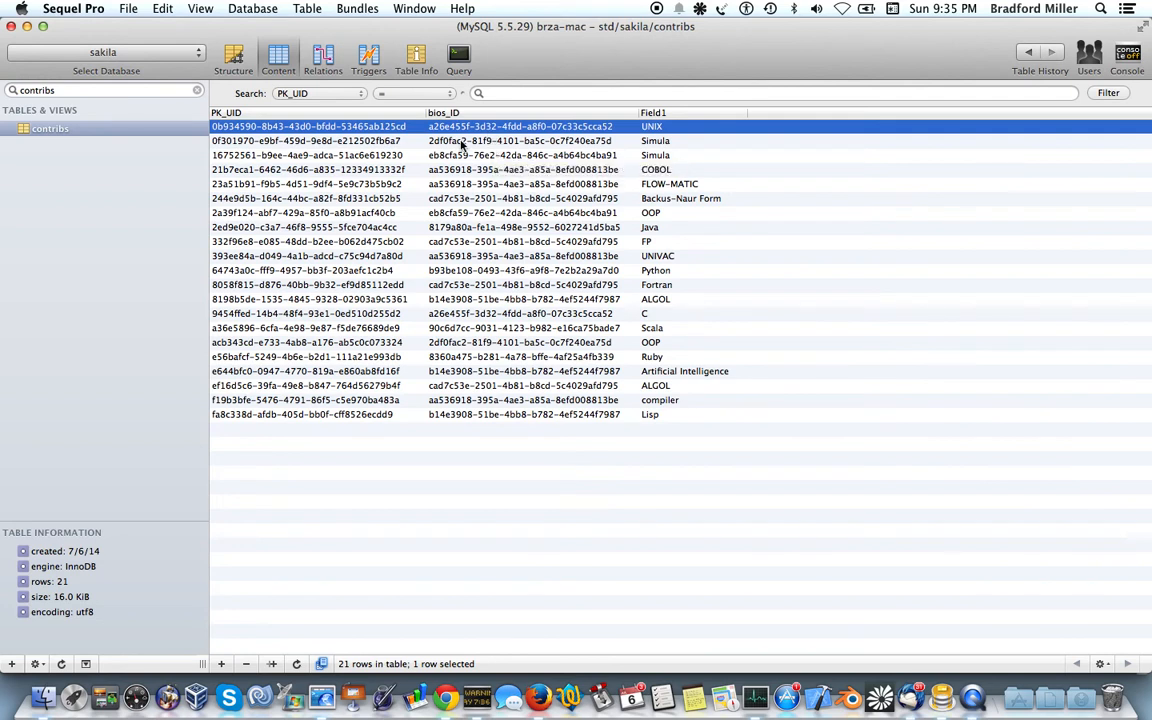
# - Reopen the bios table by filtering for bios and locate the first record's PK_UID
pyautogui.click(95, 91)
pyautogui.write('bios')
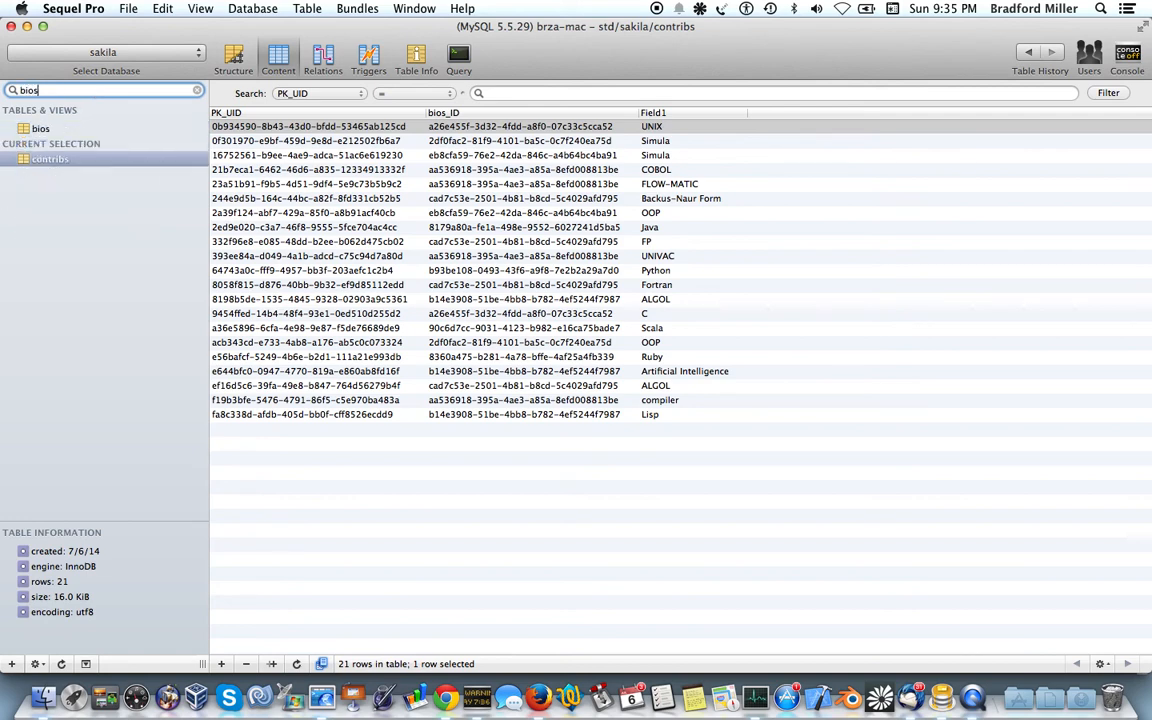
pyautogui.click(95, 129)
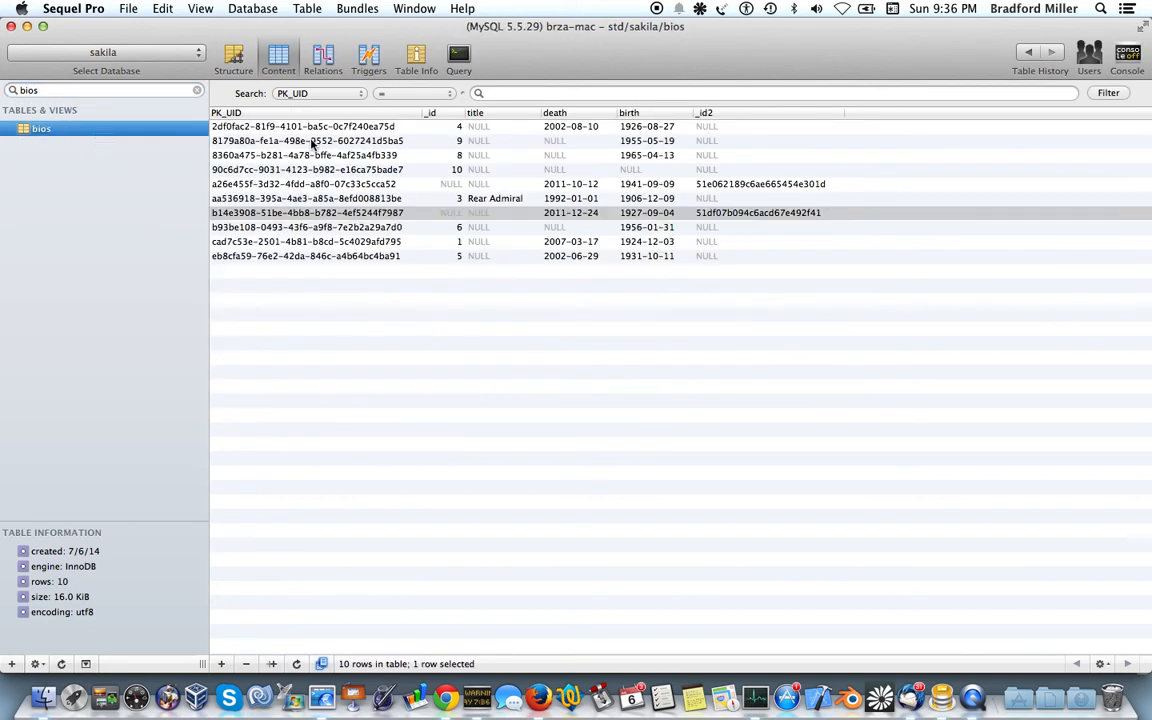
pyautogui.click(279, 126)
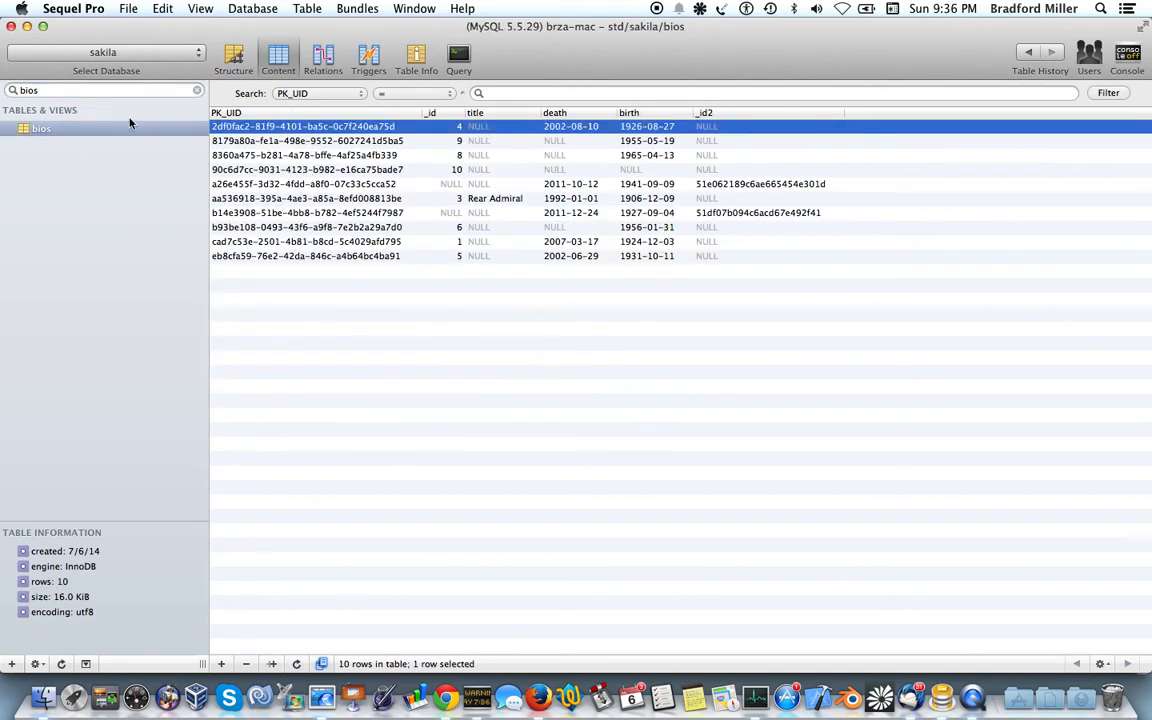
# - Return to the contribs table by filtering for contribs and check its bios_ID references down to the Lisp row
pyautogui.press('super+alt+f')
pyautogui.press('BackSpace')
pyautogui.write('contr')
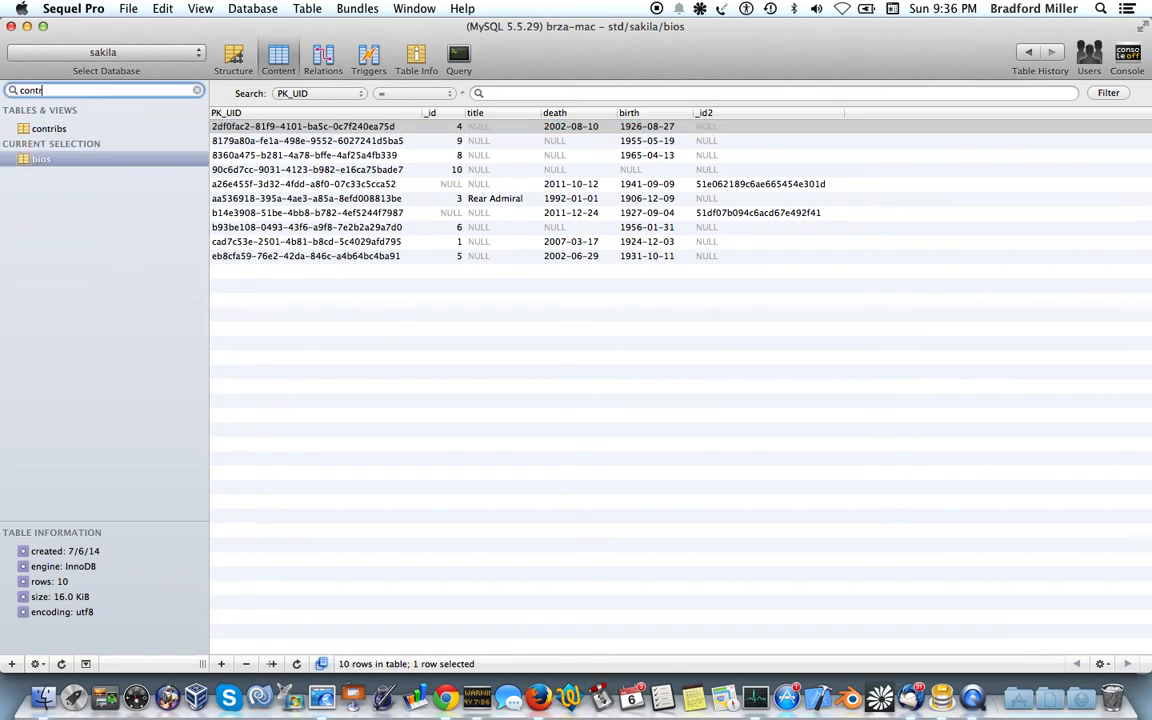
pyautogui.write('ibs')
pyautogui.click(52, 128)
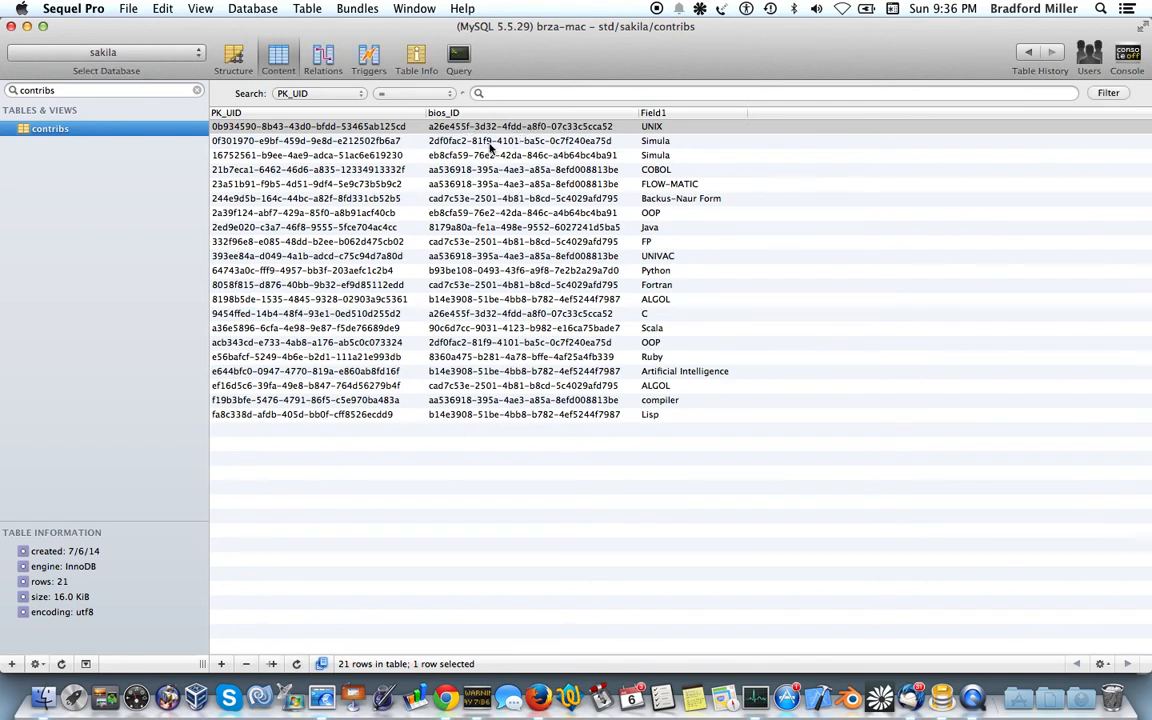
pyautogui.click(683, 414)
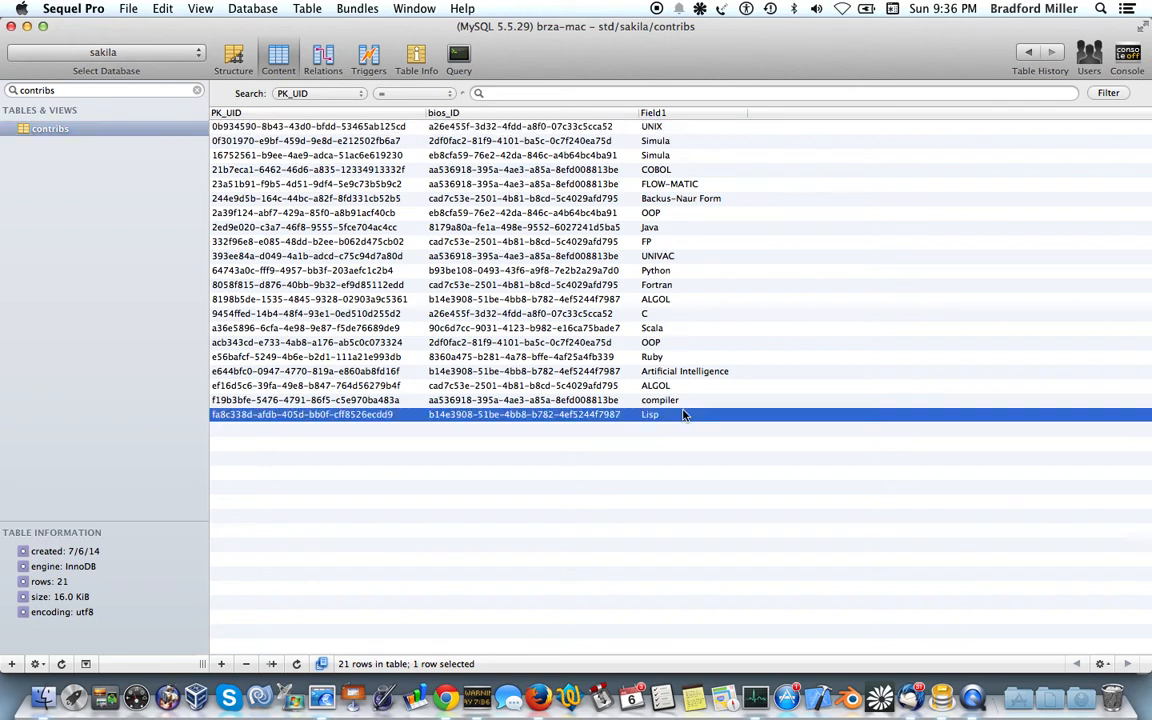
# - Filter the table list for awards, open the awards table's content, and examine the Computer Sciences Man of the Year record
pyautogui.click(64, 90)
pyautogui.press('super+a')
pyautogui.write('awards')
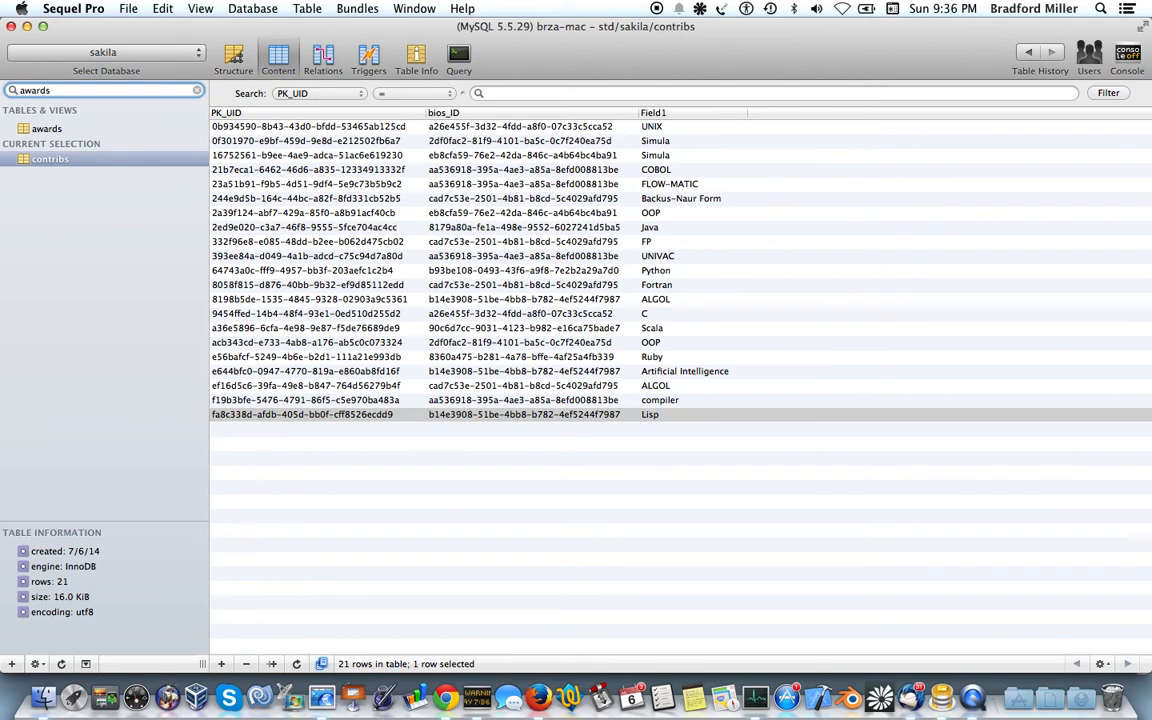
pyautogui.click(46, 127)
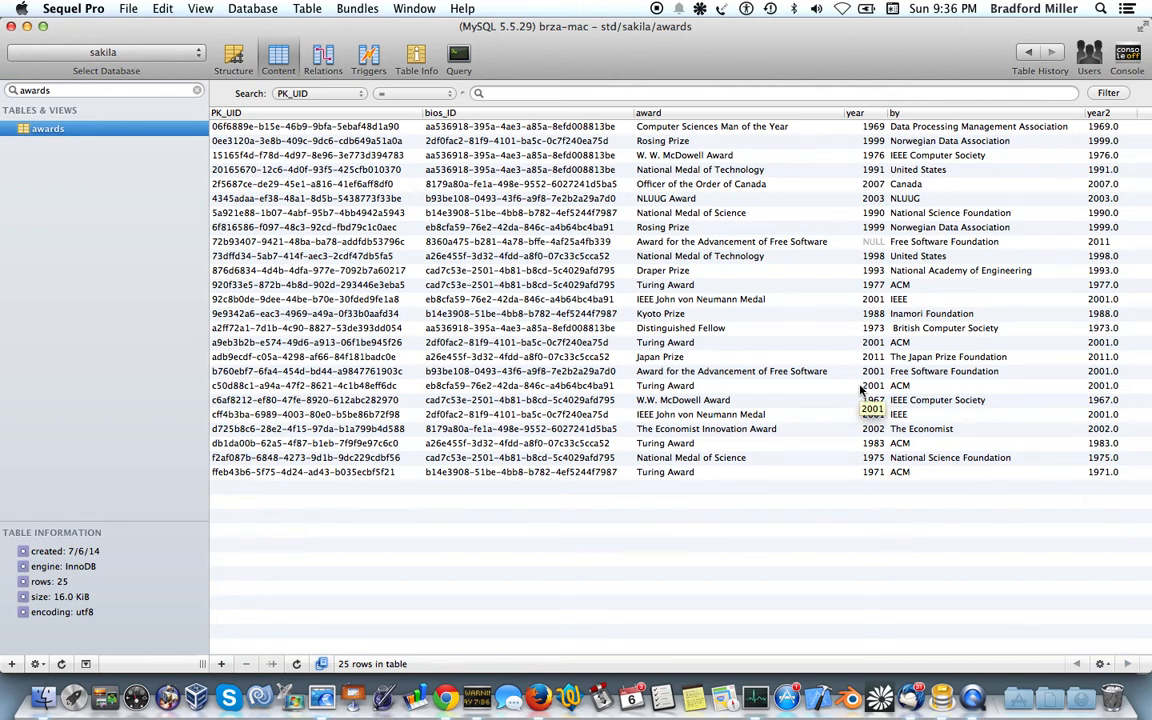
pyautogui.click(460, 125)
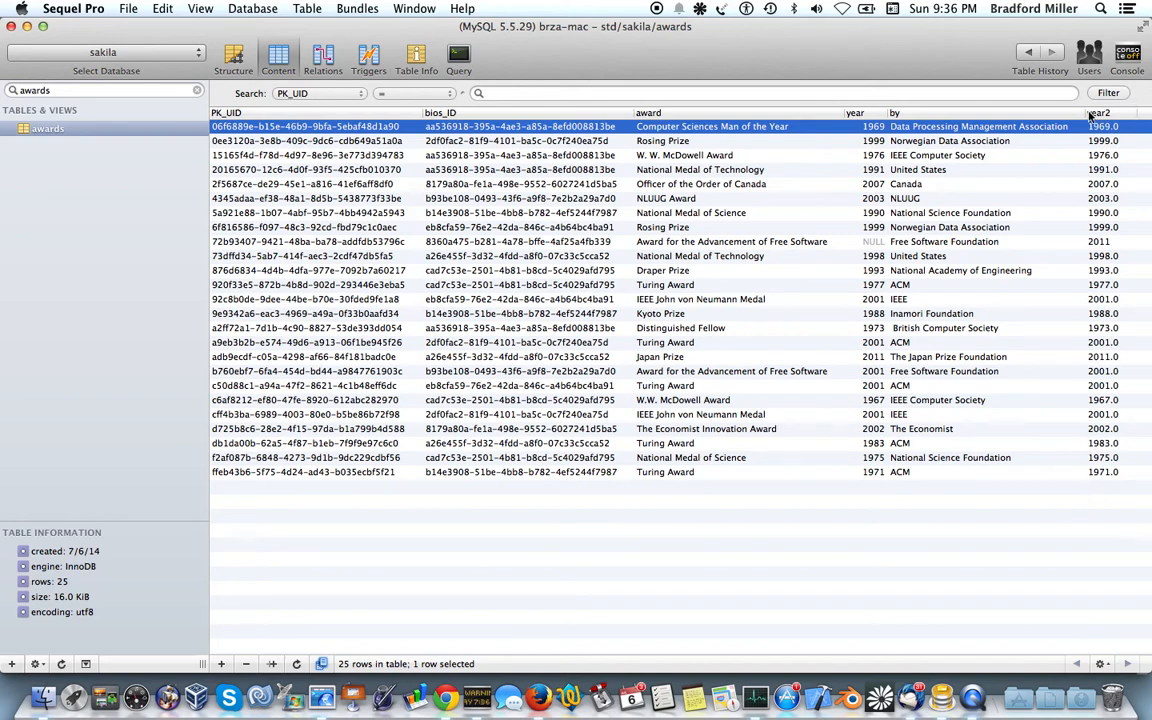
# - Widen the by and year columns of the awards table and select the last Turing Award record, from 1971
pyautogui.moveTo(1082, 113)
pyautogui.mouseDown()
pyautogui.moveTo(1149, 118)
pyautogui.moveTo(1055, 113)
pyautogui.moveTo(1095, 107)
pyautogui.mouseUp()
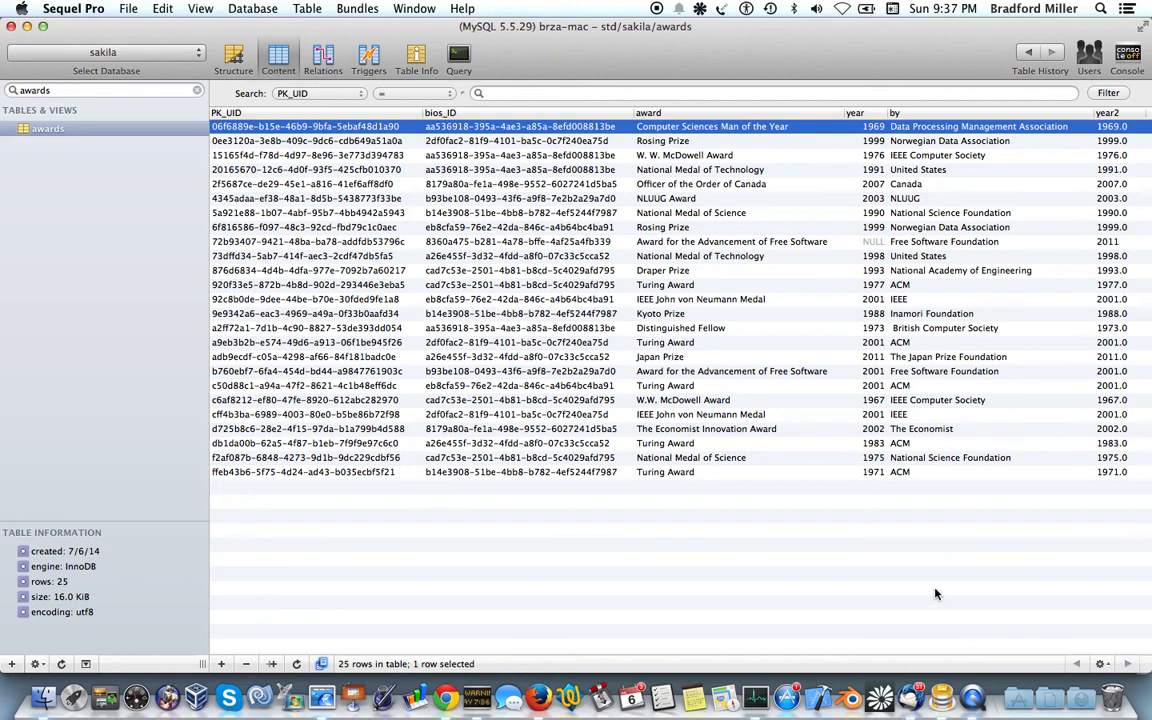
pyautogui.moveTo(1093, 113); pyautogui.dragTo(1147, 113)
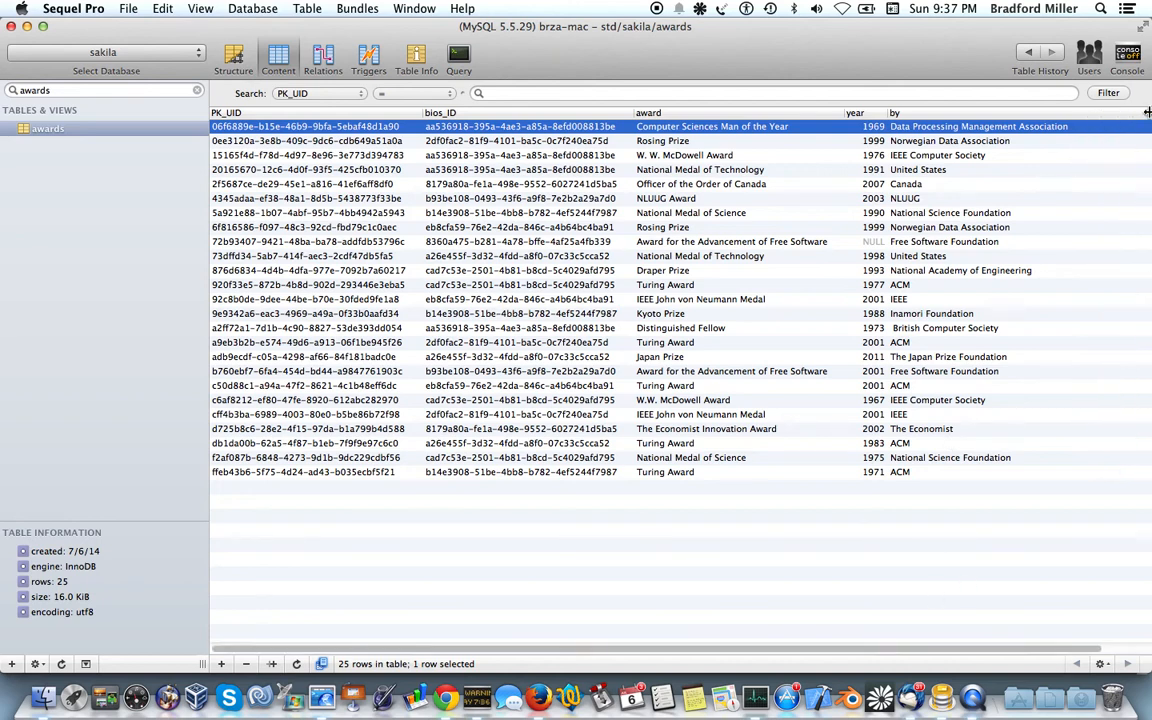
pyautogui.moveTo(889, 112); pyautogui.dragTo(915, 112)
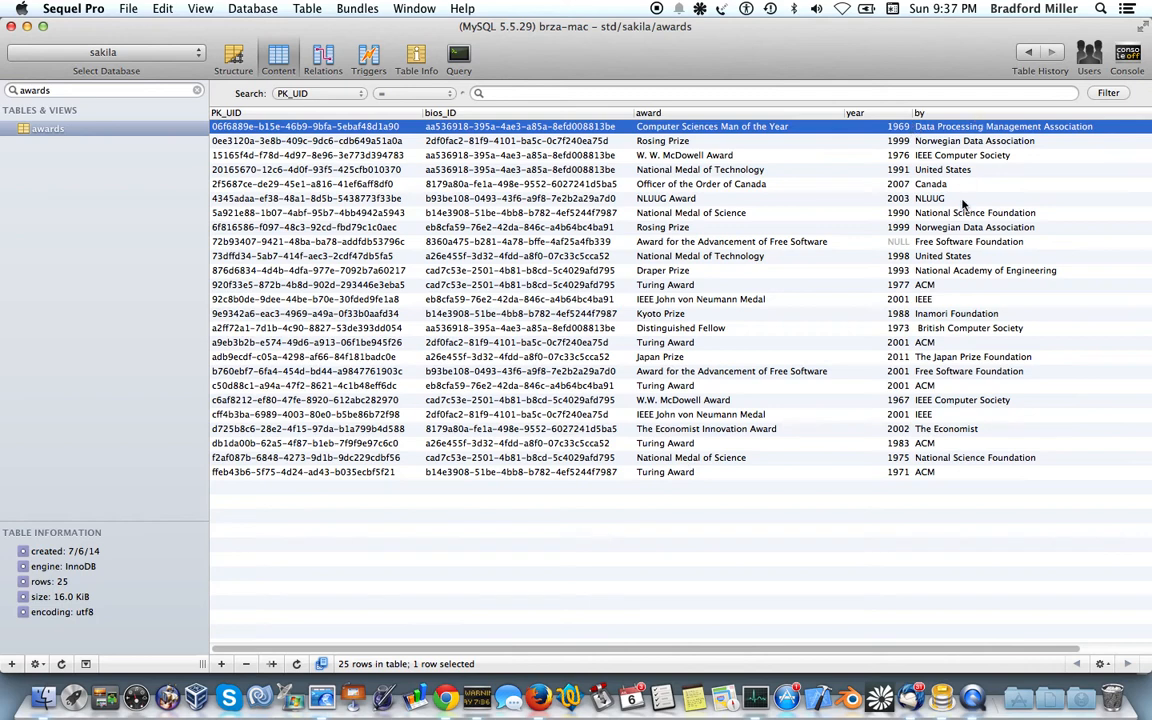
pyautogui.click(755, 476)
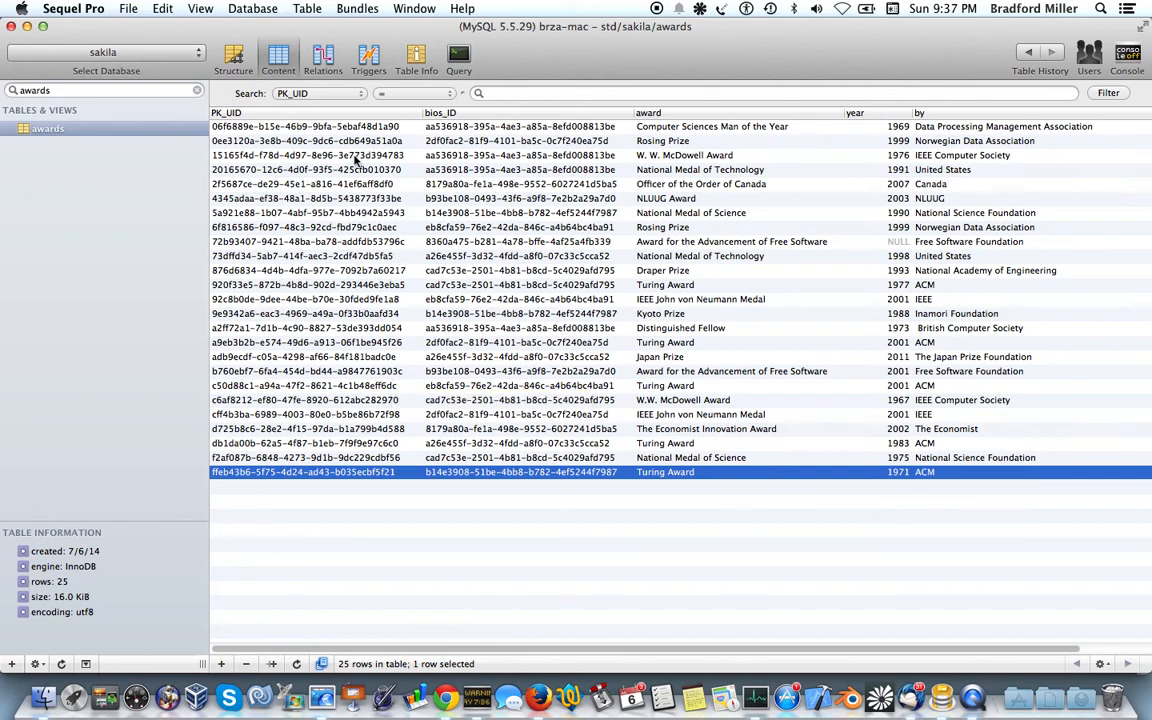
# - Show the bios table's structure by filtering for bios, and examine its death, birth, title, _id2 and _id field definitions
pyautogui.click(234, 58)
pyautogui.doubleClick(92, 91)
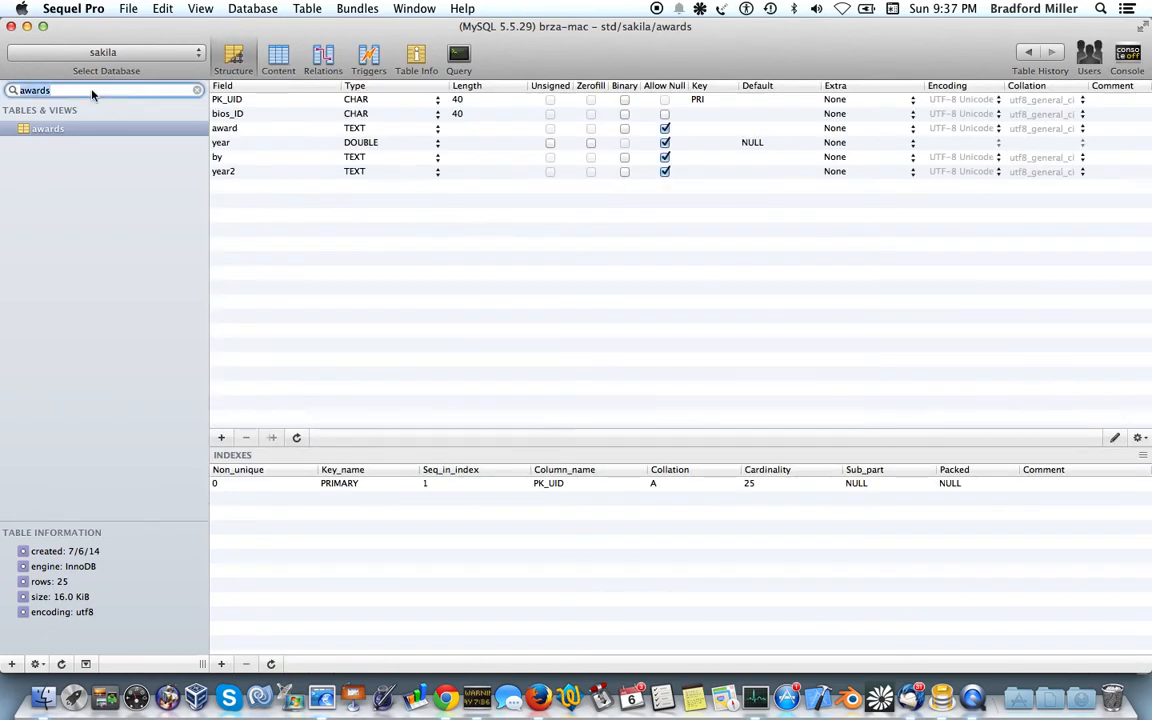
pyautogui.write('bios')
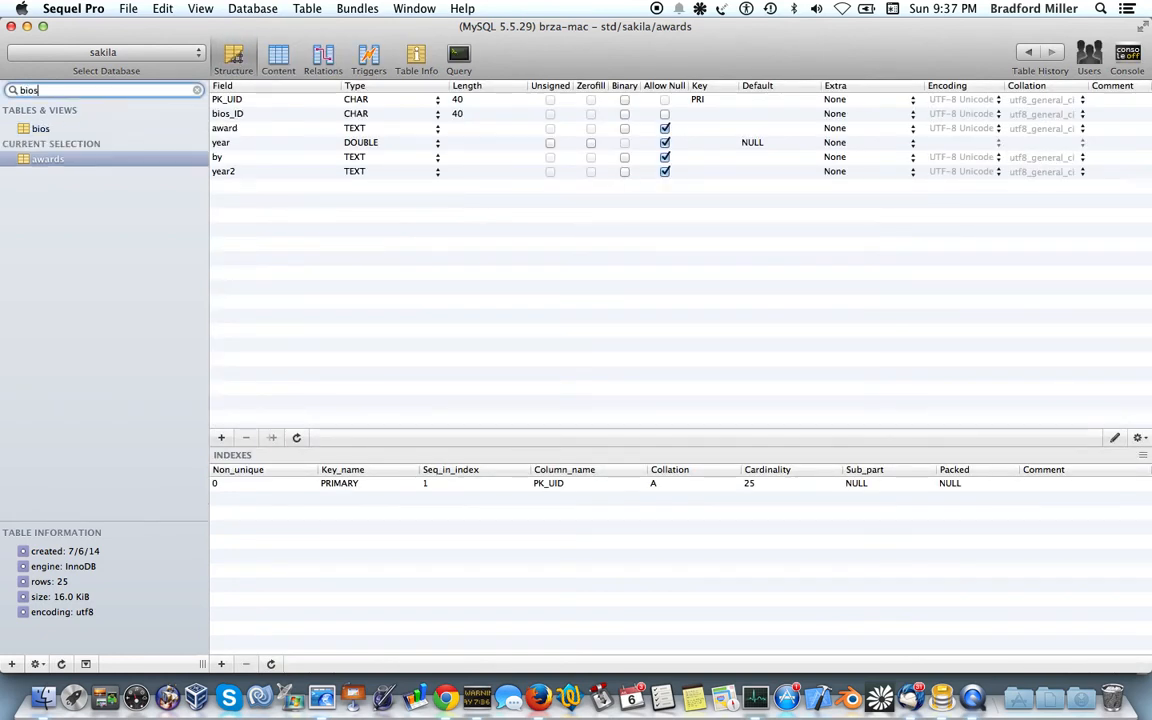
pyautogui.click(50, 131)
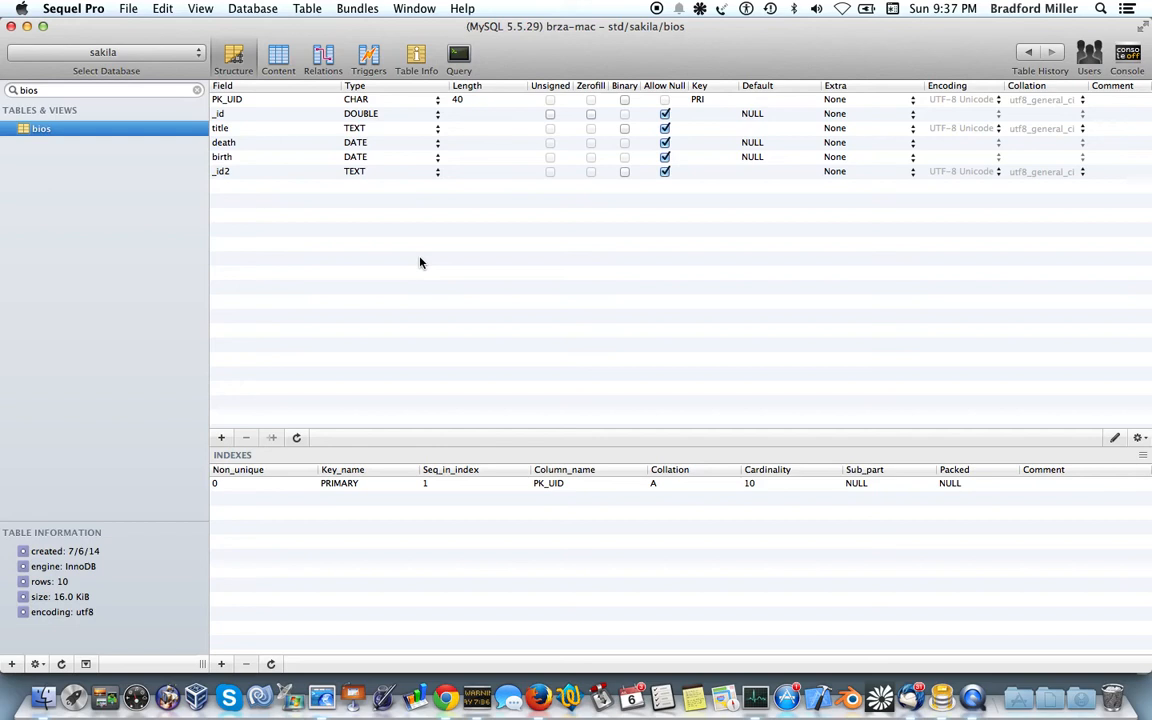
pyautogui.click(240, 143)
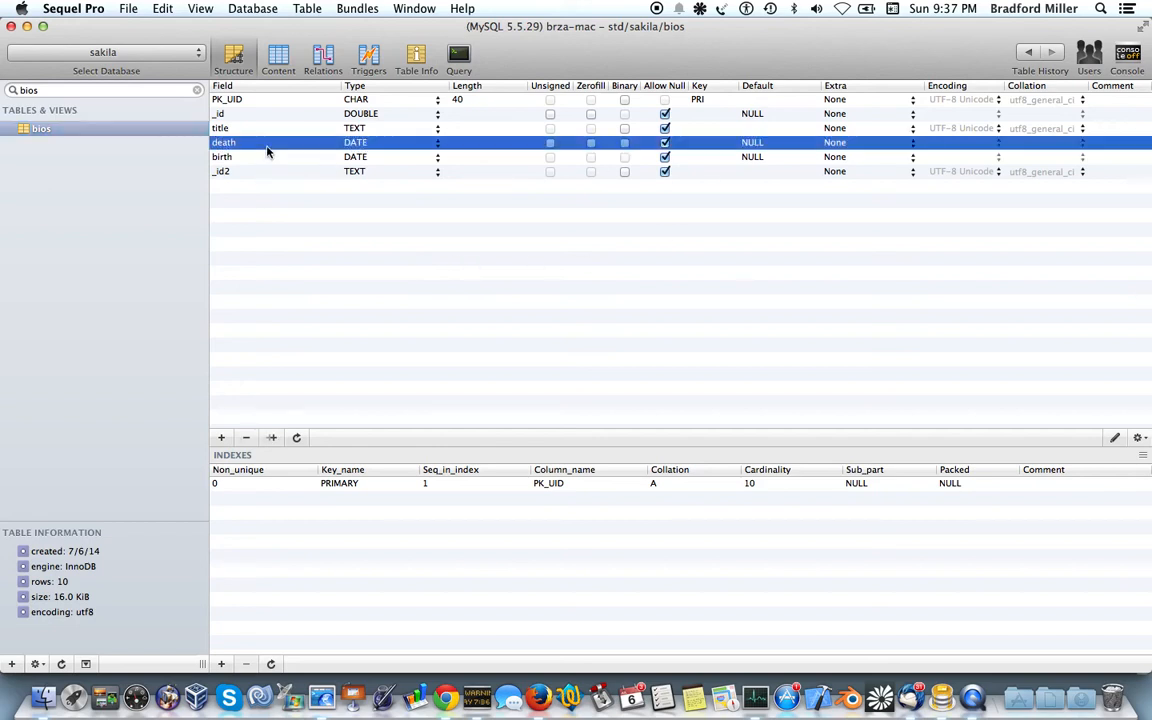
pyautogui.click(265, 157)
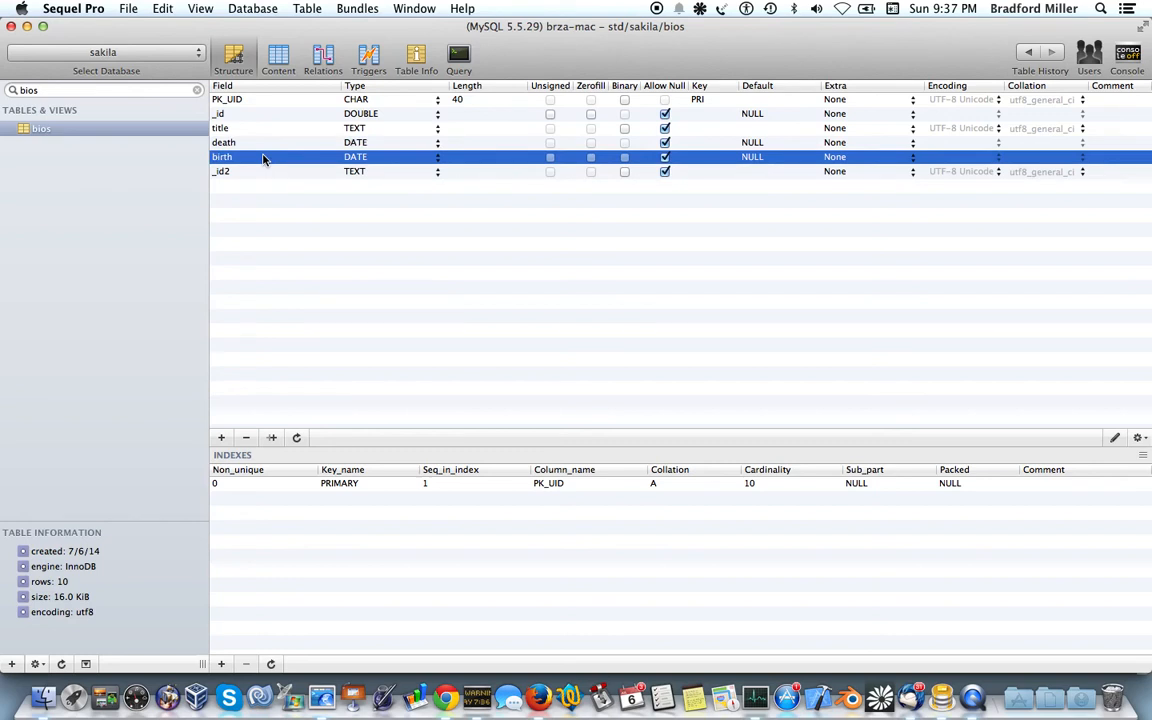
pyautogui.click(280, 129)
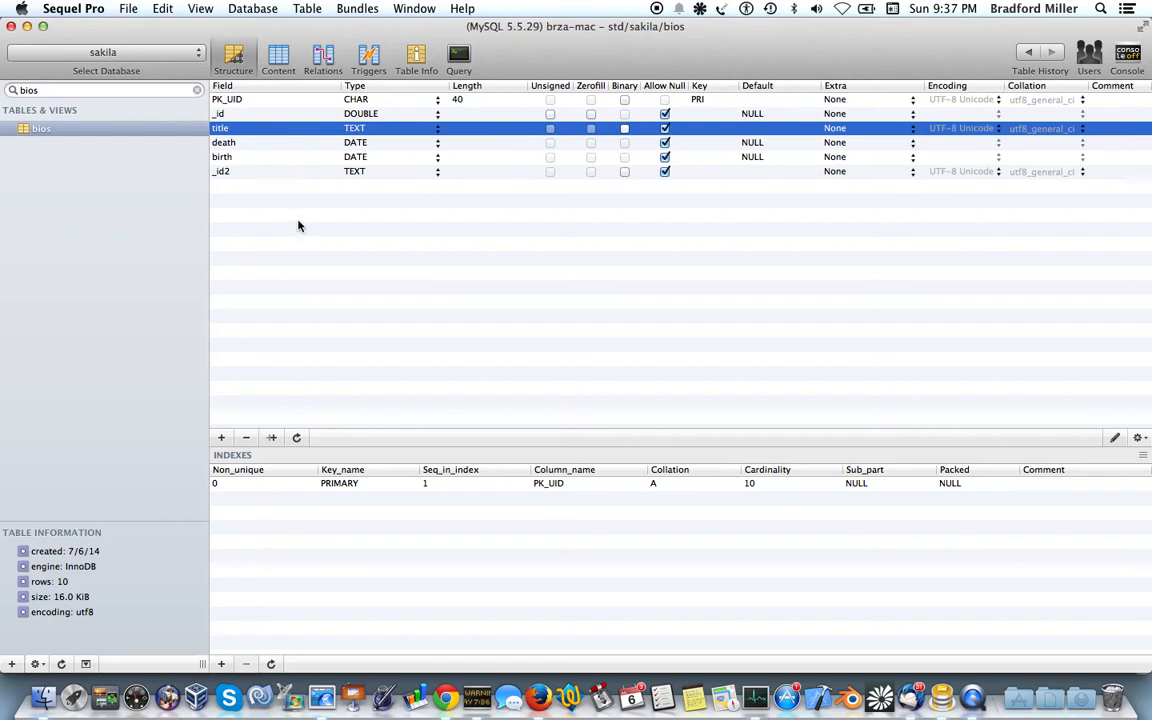
pyautogui.click(258, 173)
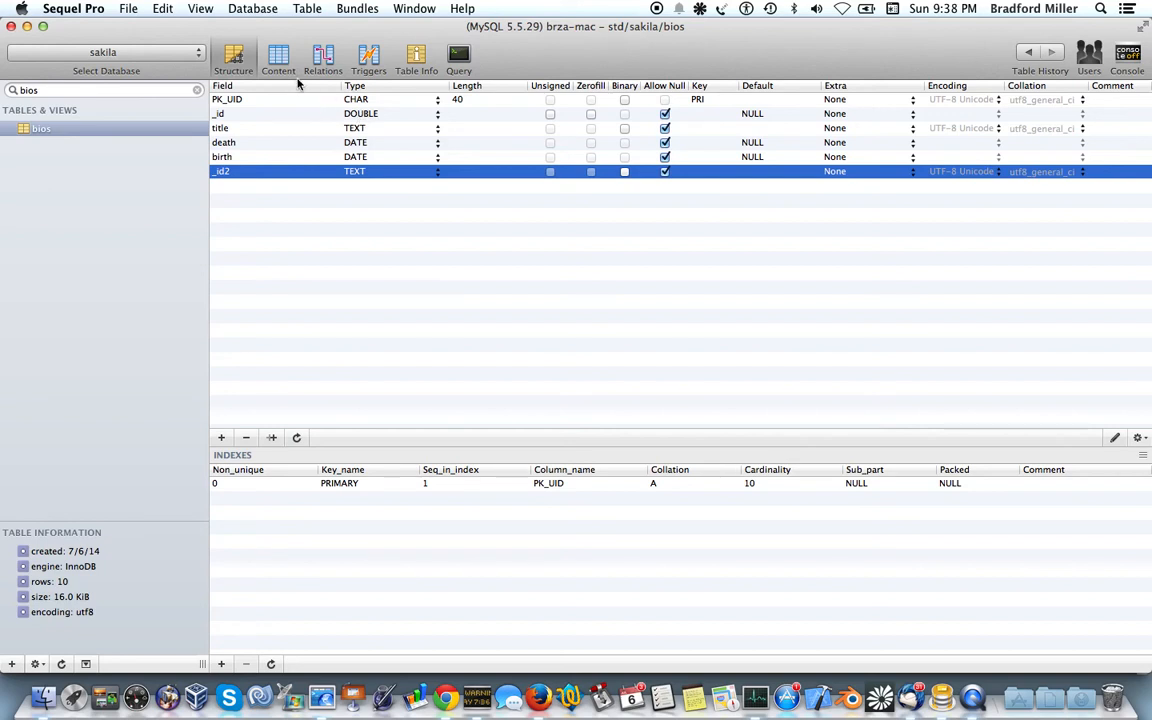
pyautogui.click(259, 116)
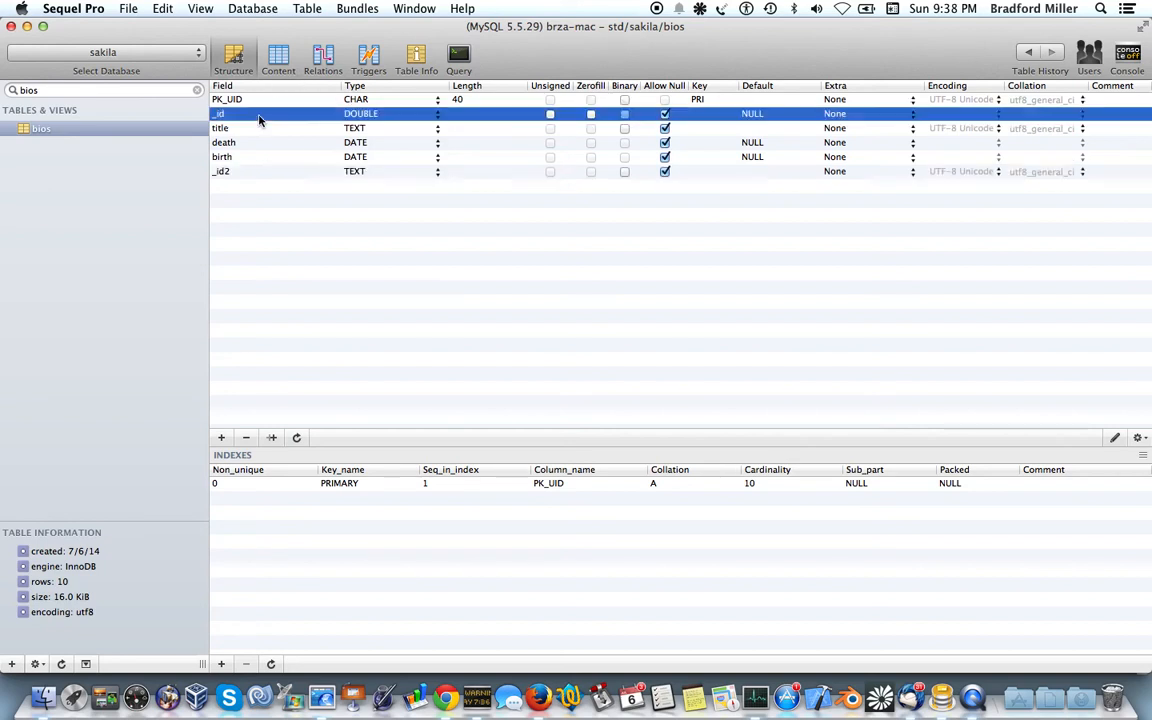
# - Check the first bios record in the table content, then return to the structure and review the title through _id2 fields
pyautogui.click(280, 60)
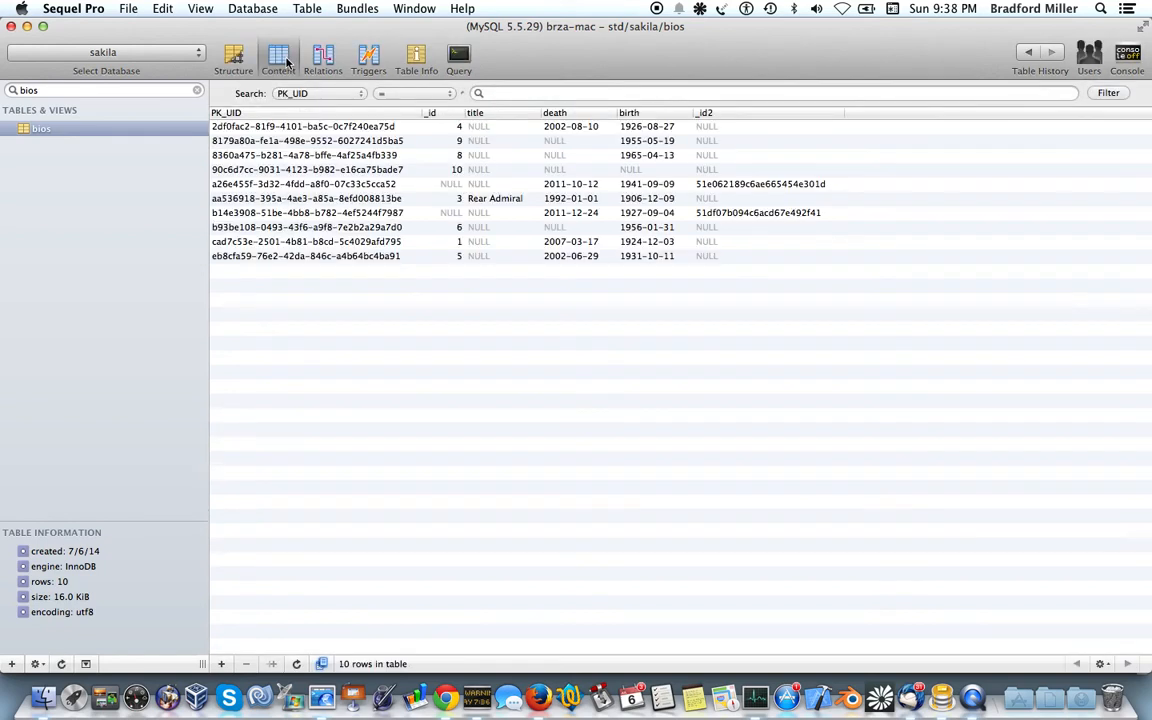
pyautogui.click(378, 126)
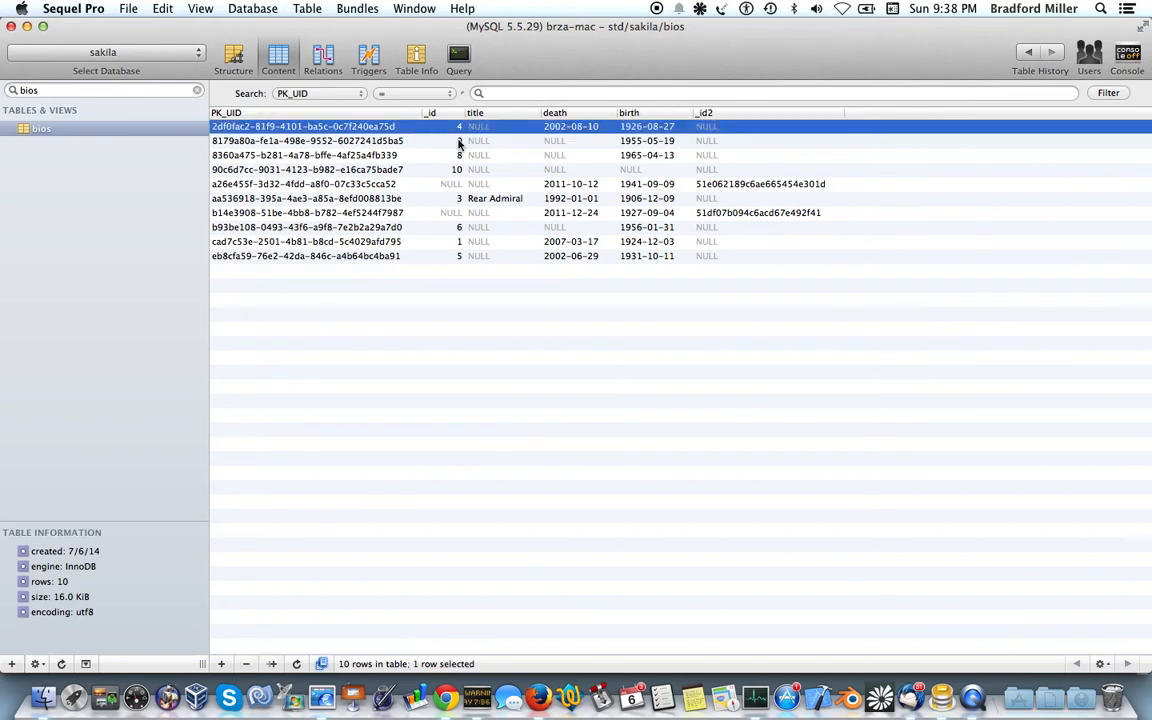
pyautogui.click(231, 56)
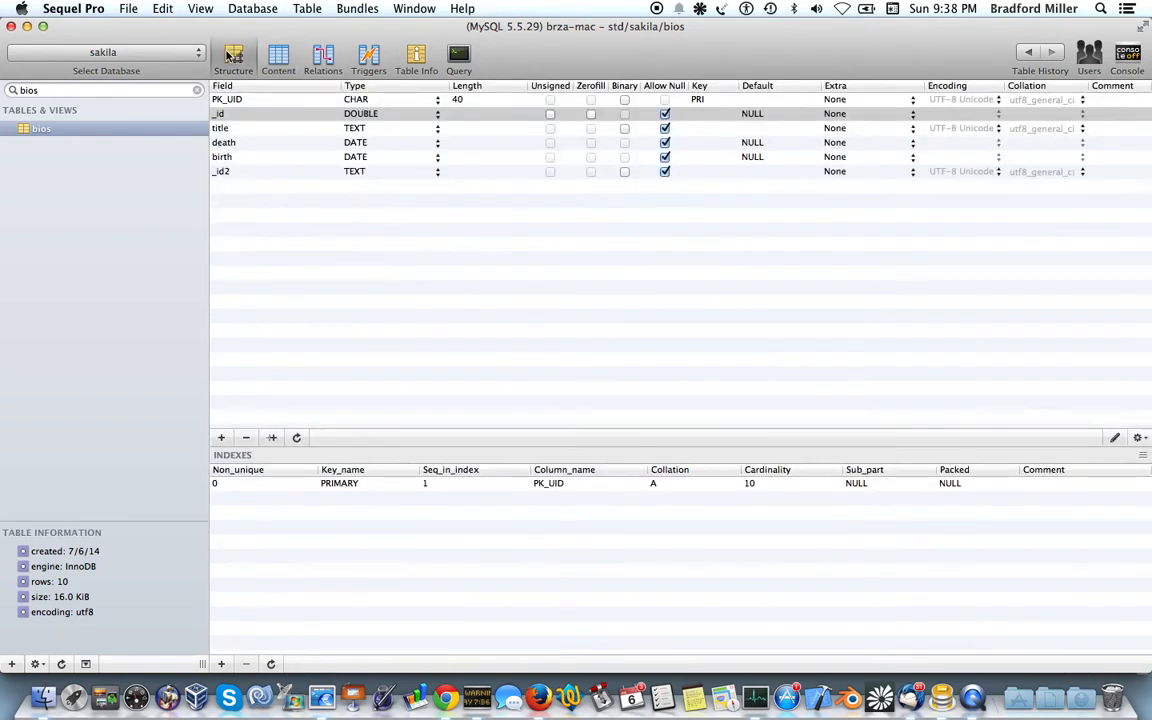
pyautogui.click(311, 128)
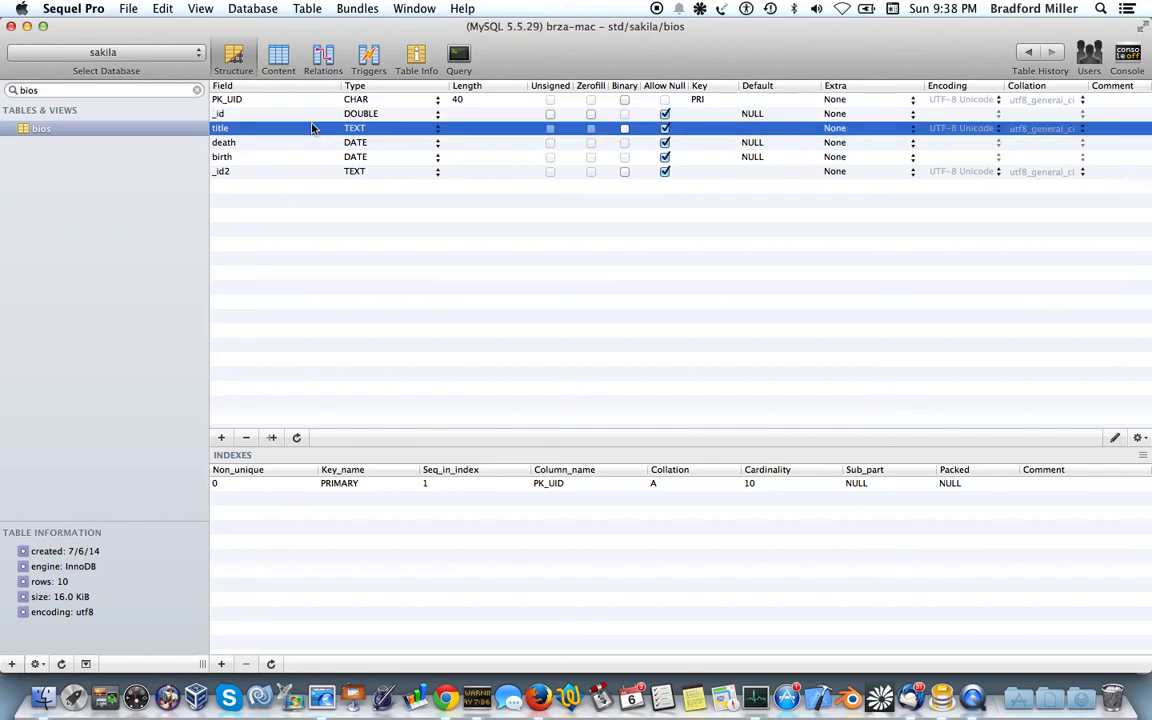
pyautogui.press('Down')
pyautogui.press('Down')
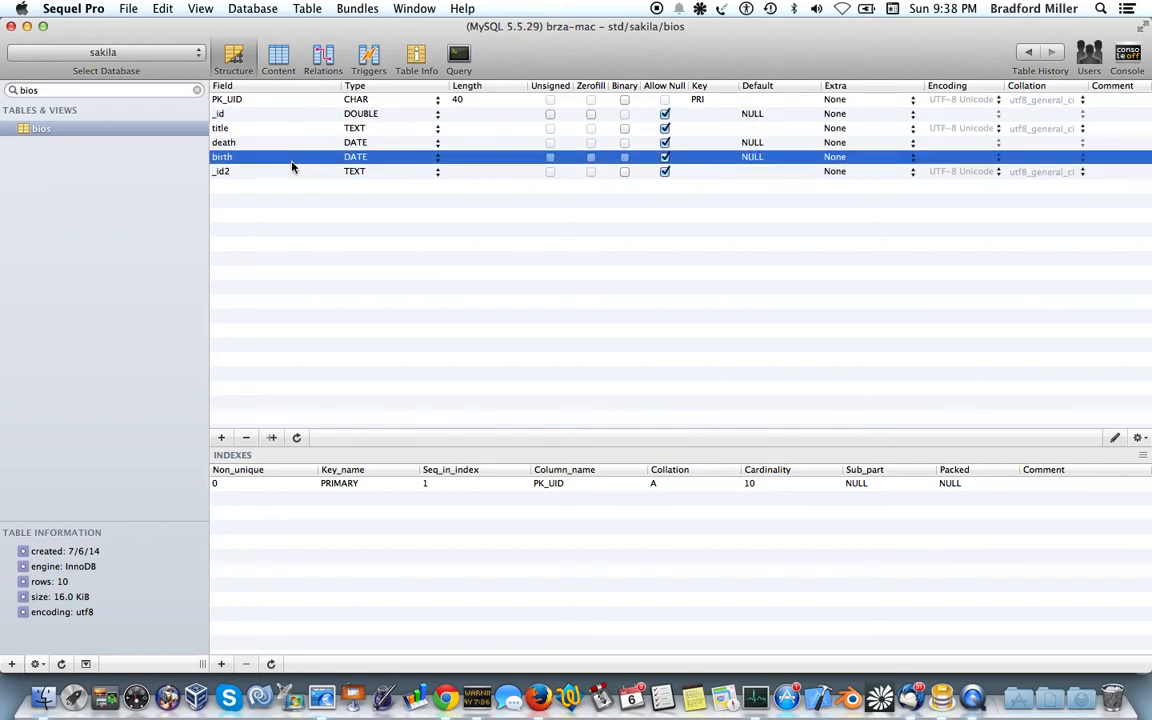
pyautogui.press('Down')
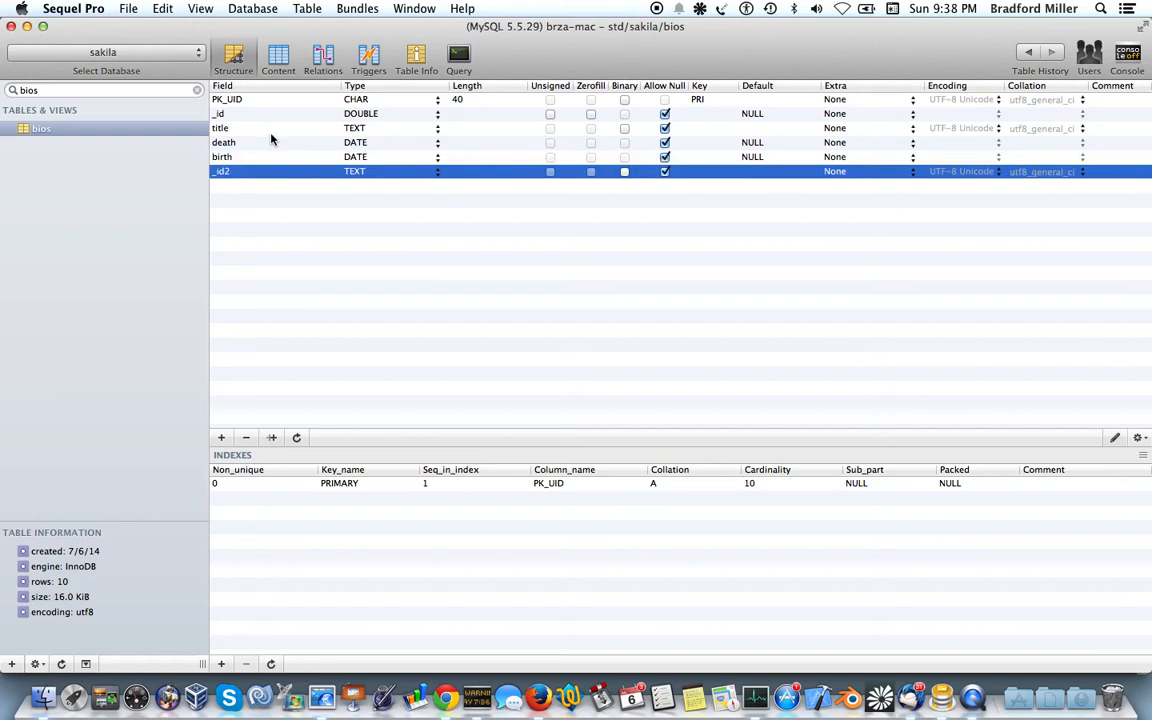
# - Filter the table list for name, open the name table's structure, and examine its bios_ID, last, first and aka fields
pyautogui.click(62, 89)
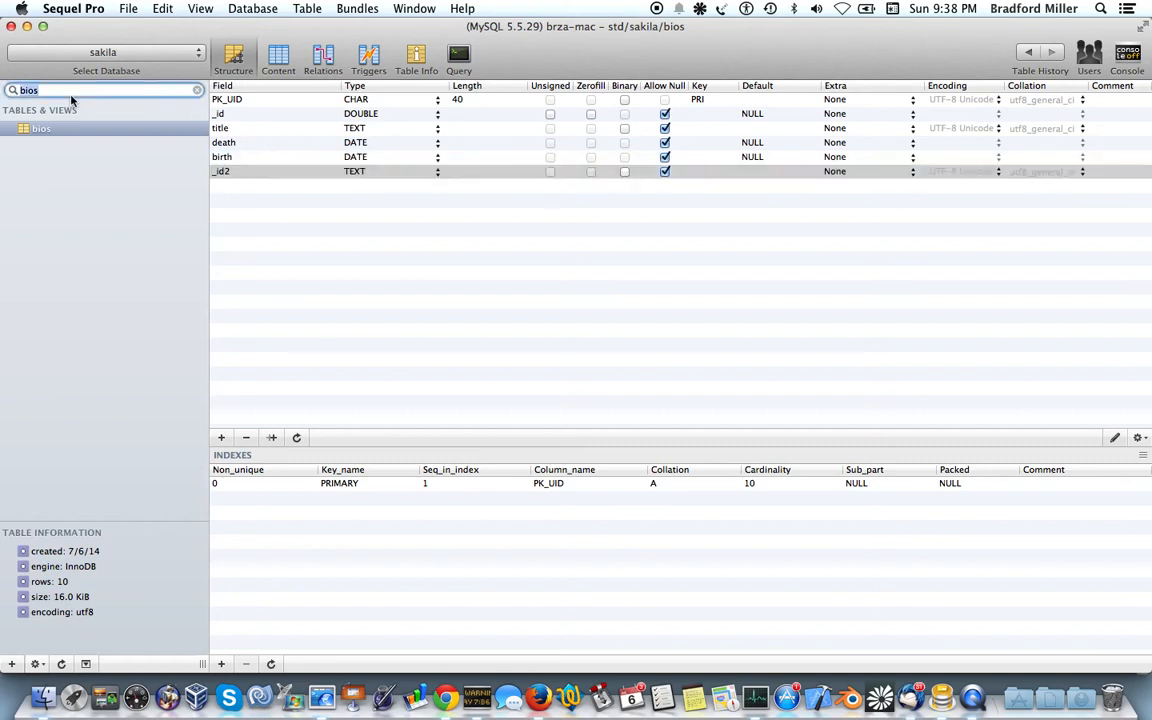
pyautogui.write('name')
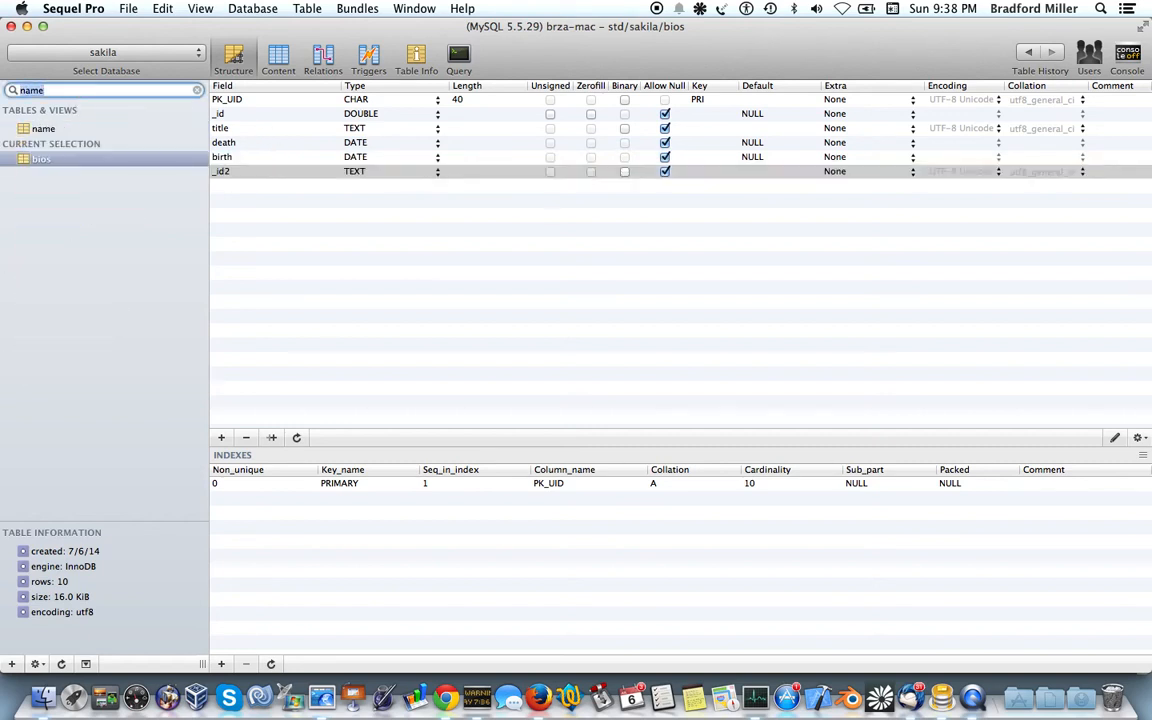
pyautogui.click(58, 128)
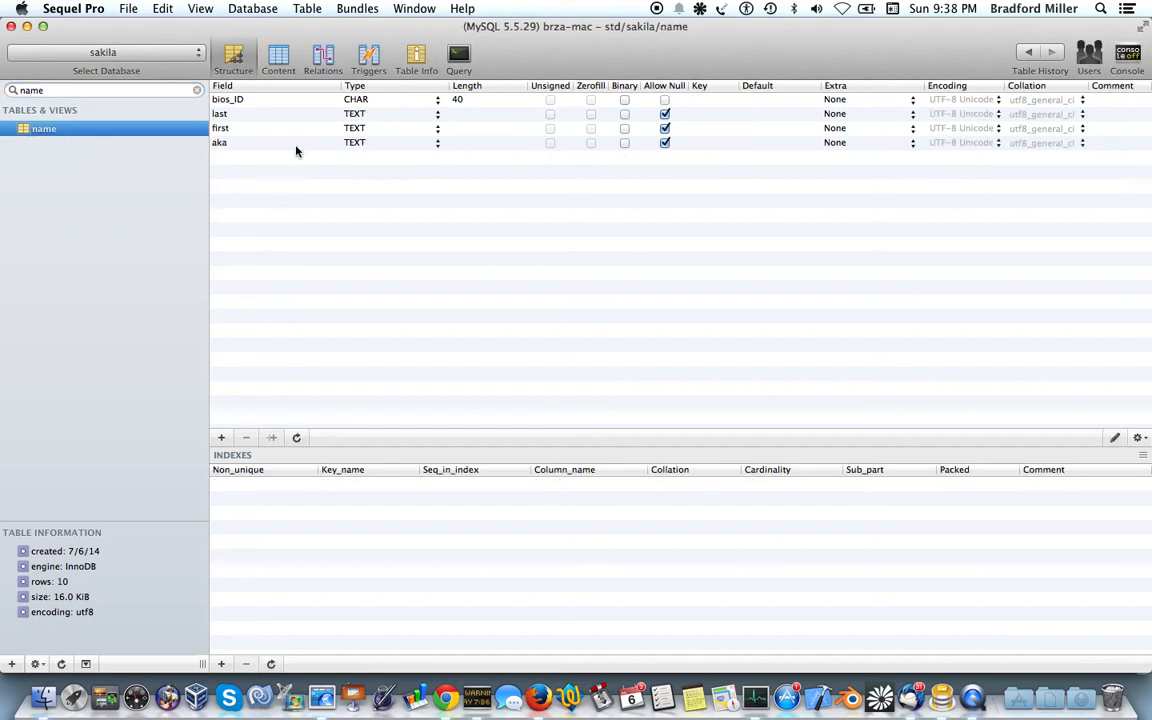
pyautogui.click(260, 102)
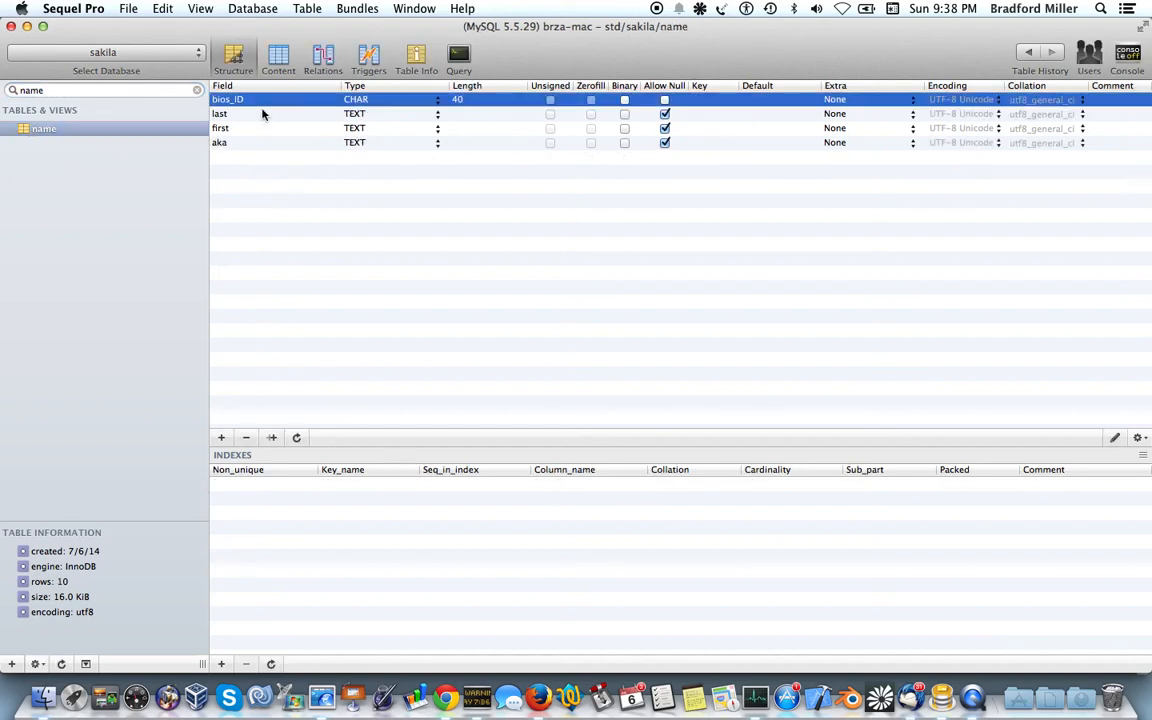
pyautogui.click(266, 116)
pyautogui.click(266, 129)
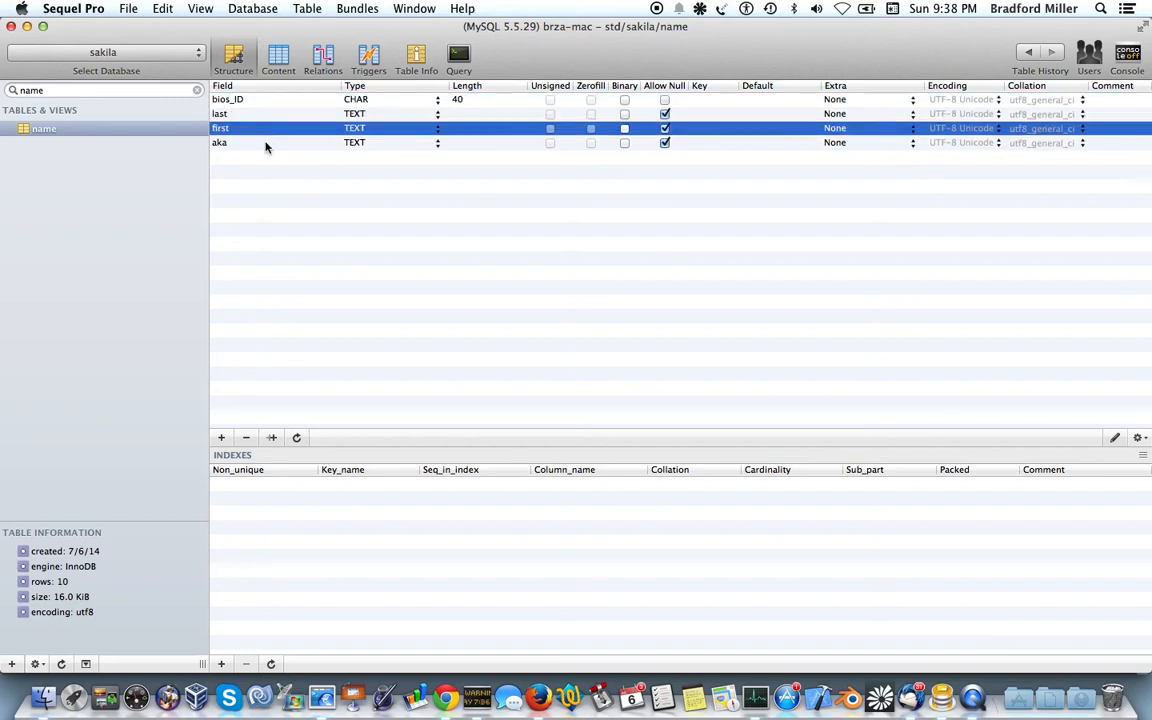
pyautogui.click(266, 145)
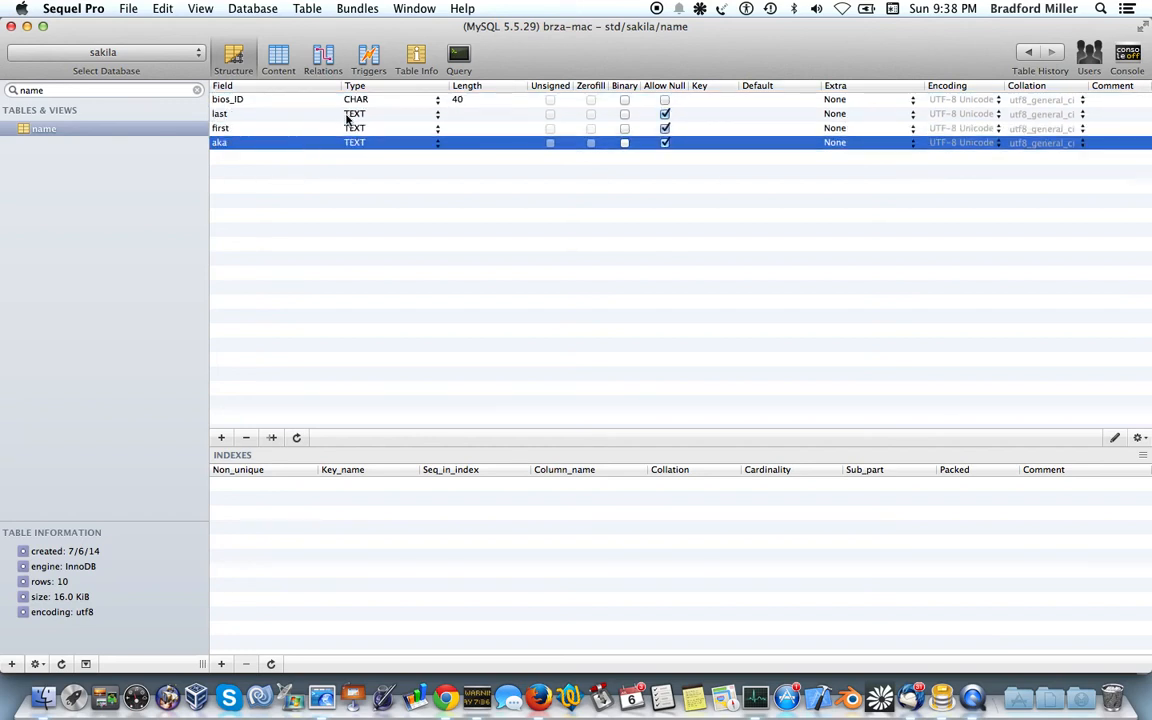
# - Filter the table list for contribs, open the contribs table's structure, and examine its bios_ID, PK_UID and Field1 definitions
pyautogui.click(88, 92)
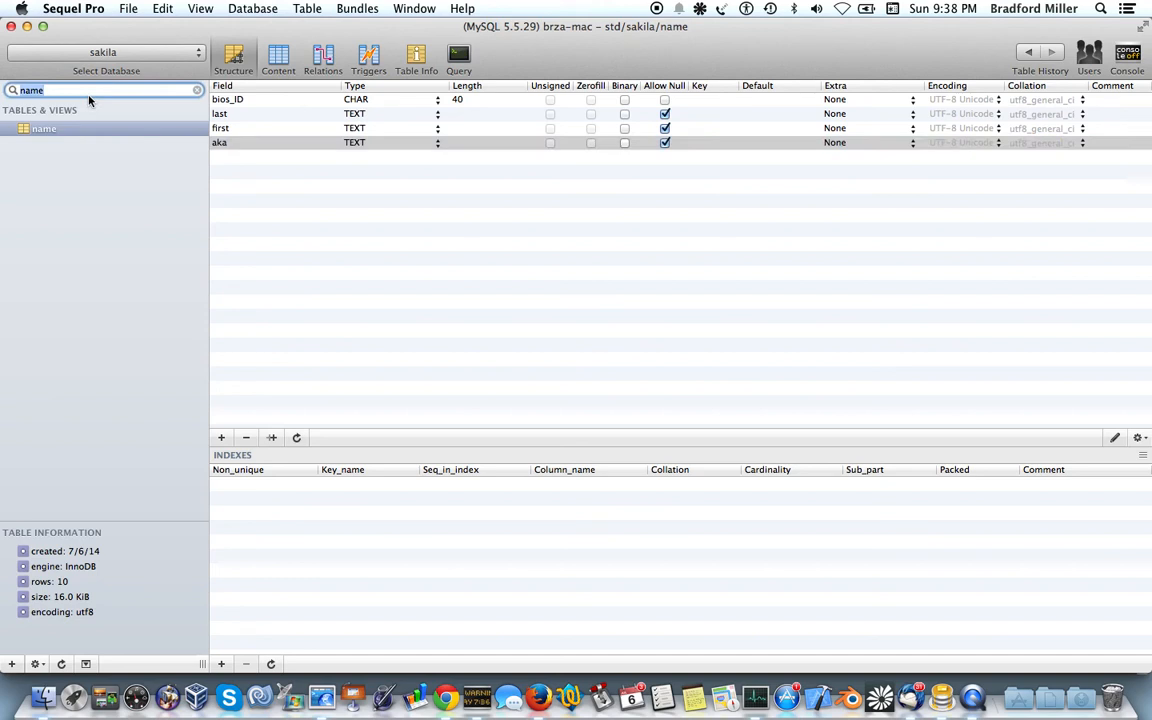
pyautogui.write('contribs')
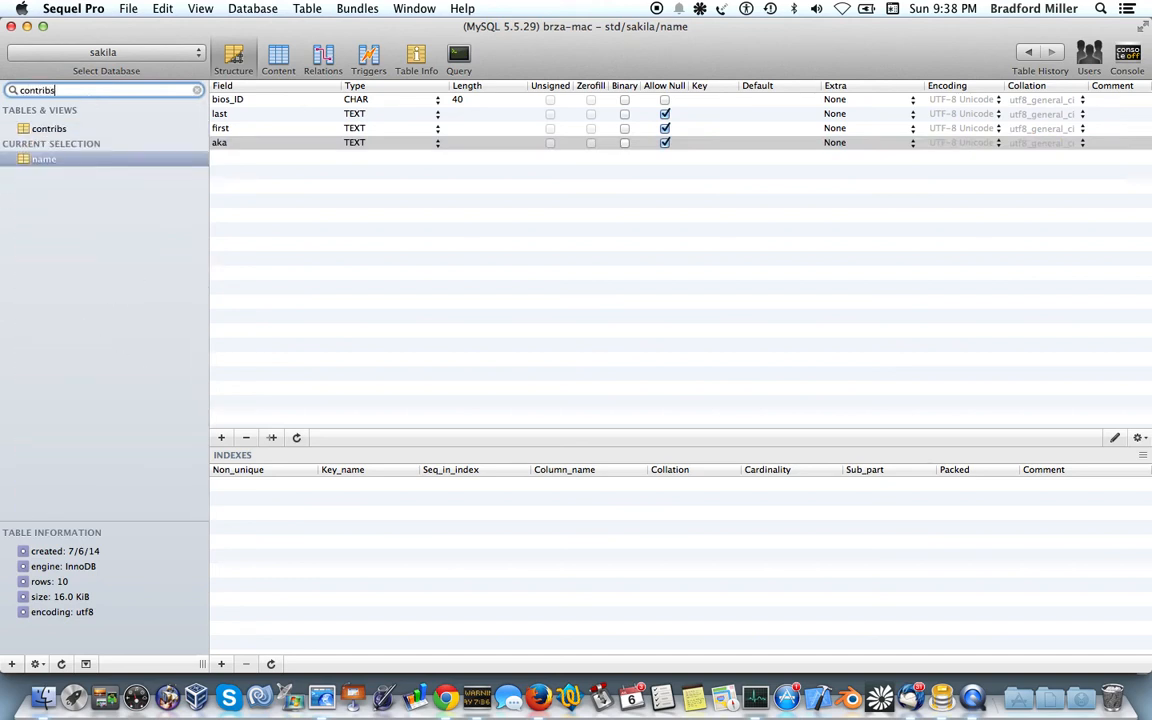
pyautogui.click(76, 127)
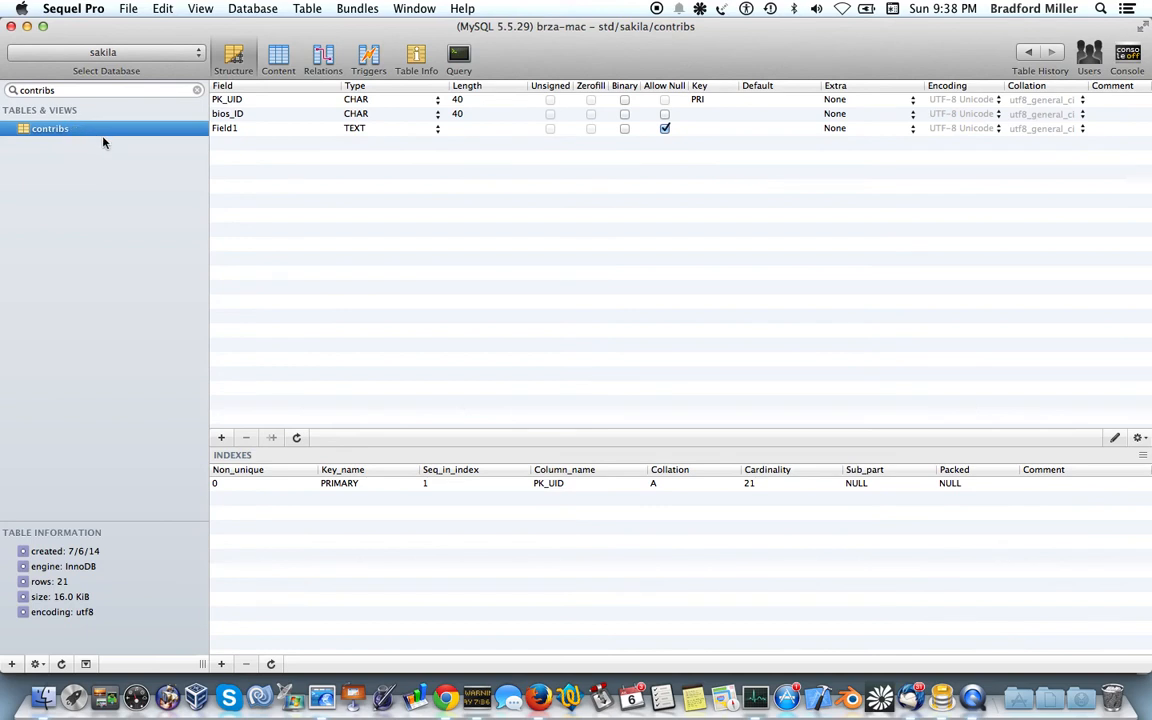
pyautogui.click(234, 117)
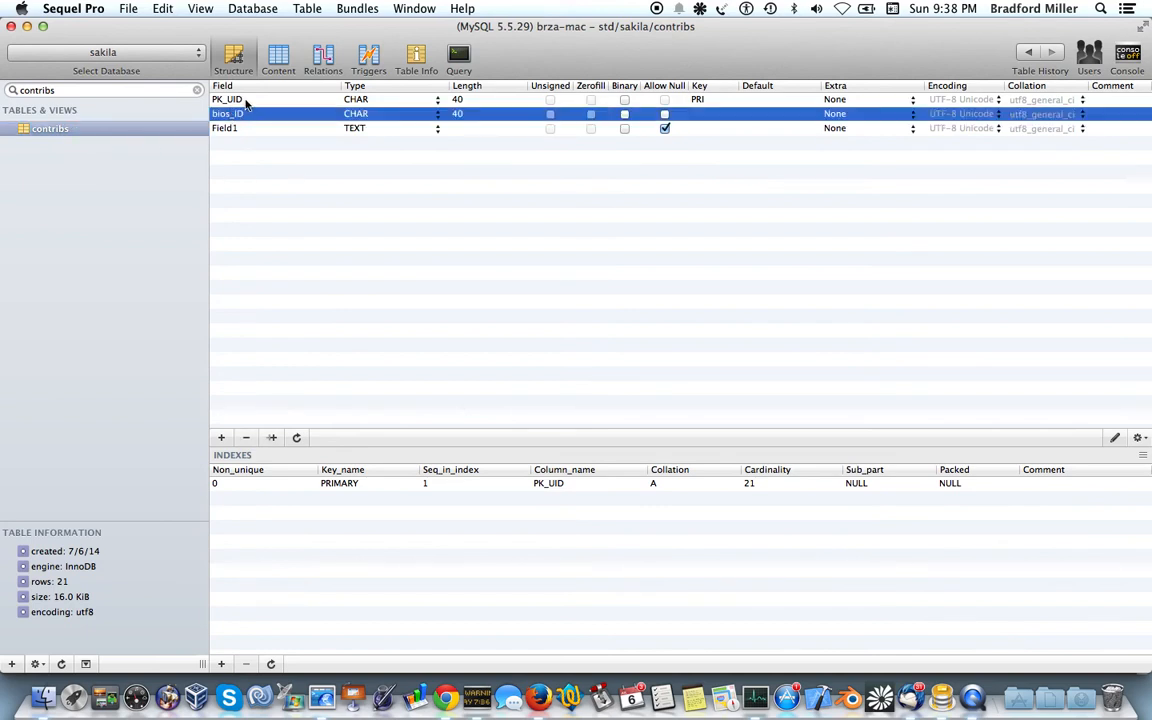
pyautogui.click(240, 100)
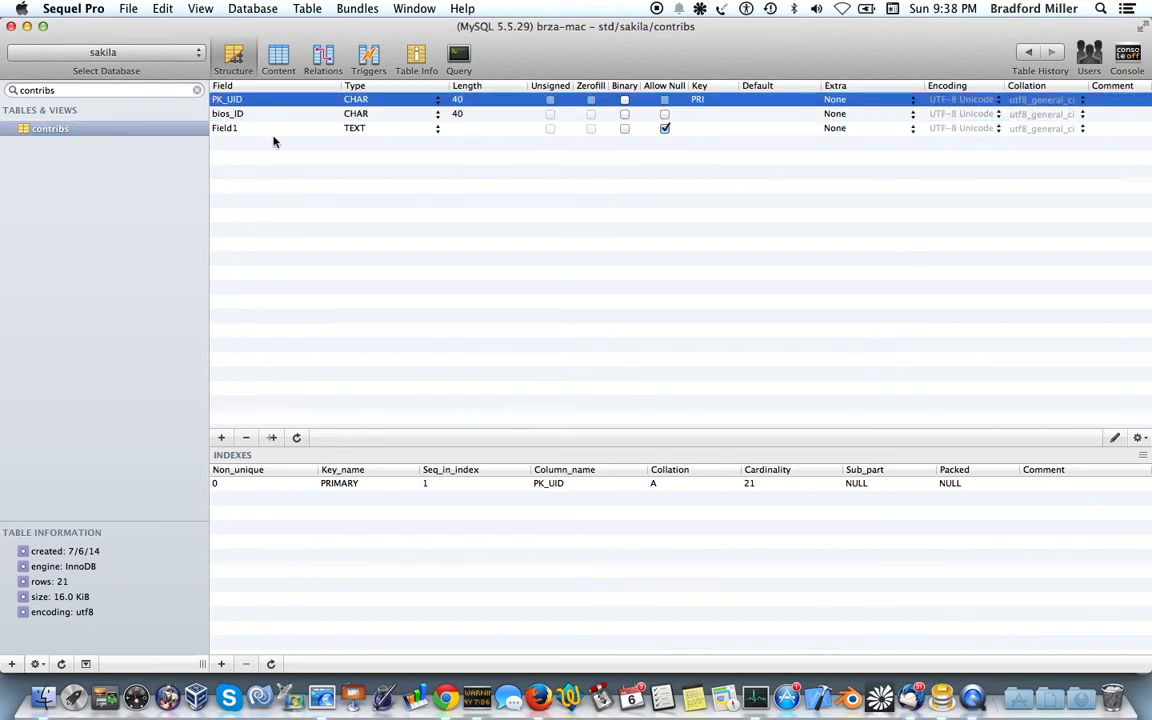
pyautogui.click(265, 131)
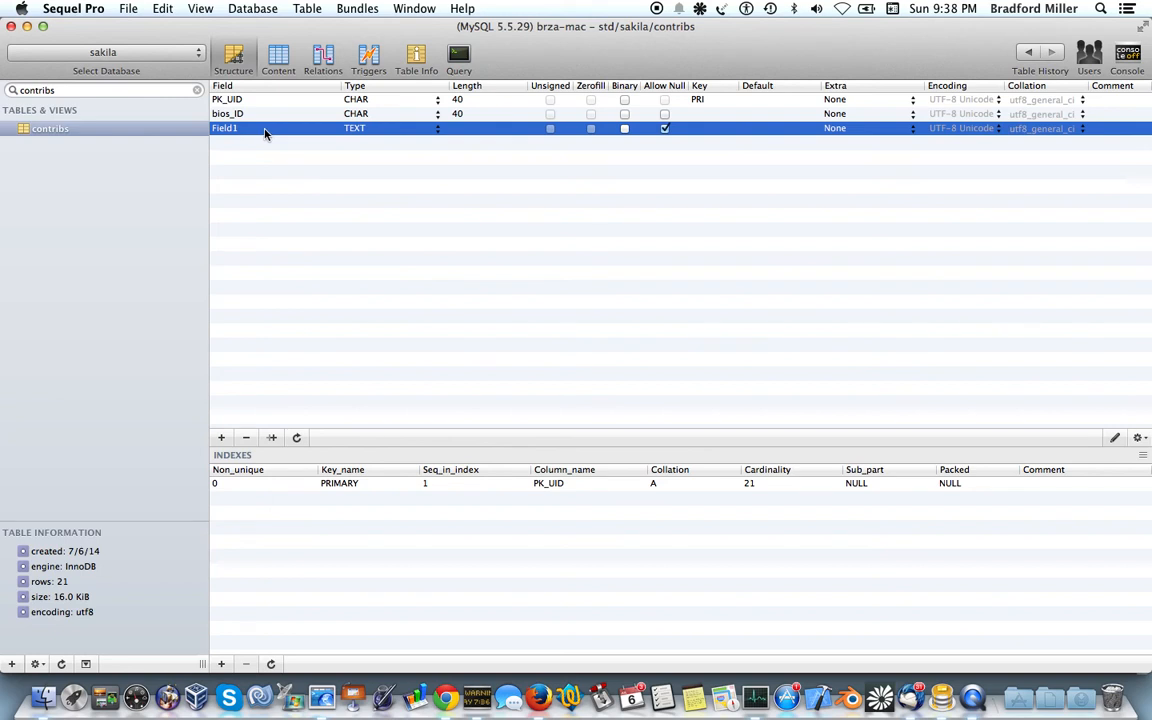
# - Filter the table list for awards, open the awards table's structure, and examine its year2, award, by and year fields
pyautogui.click(85, 92)
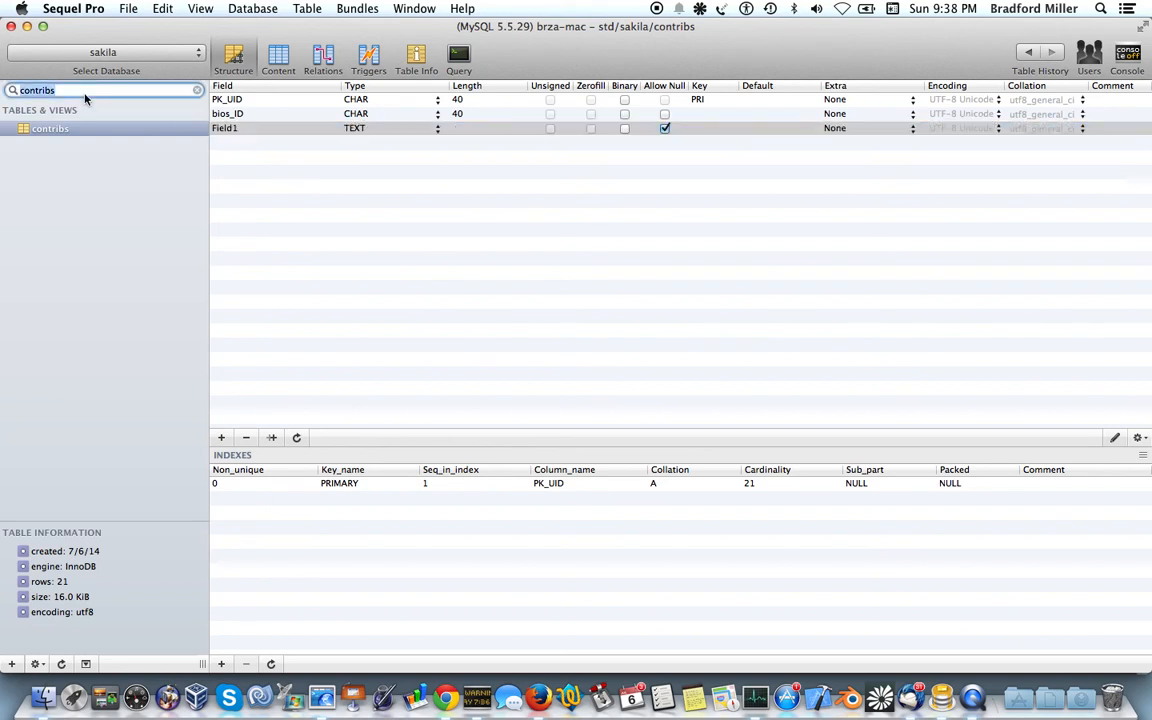
pyautogui.write('awards')
pyautogui.click(83, 124)
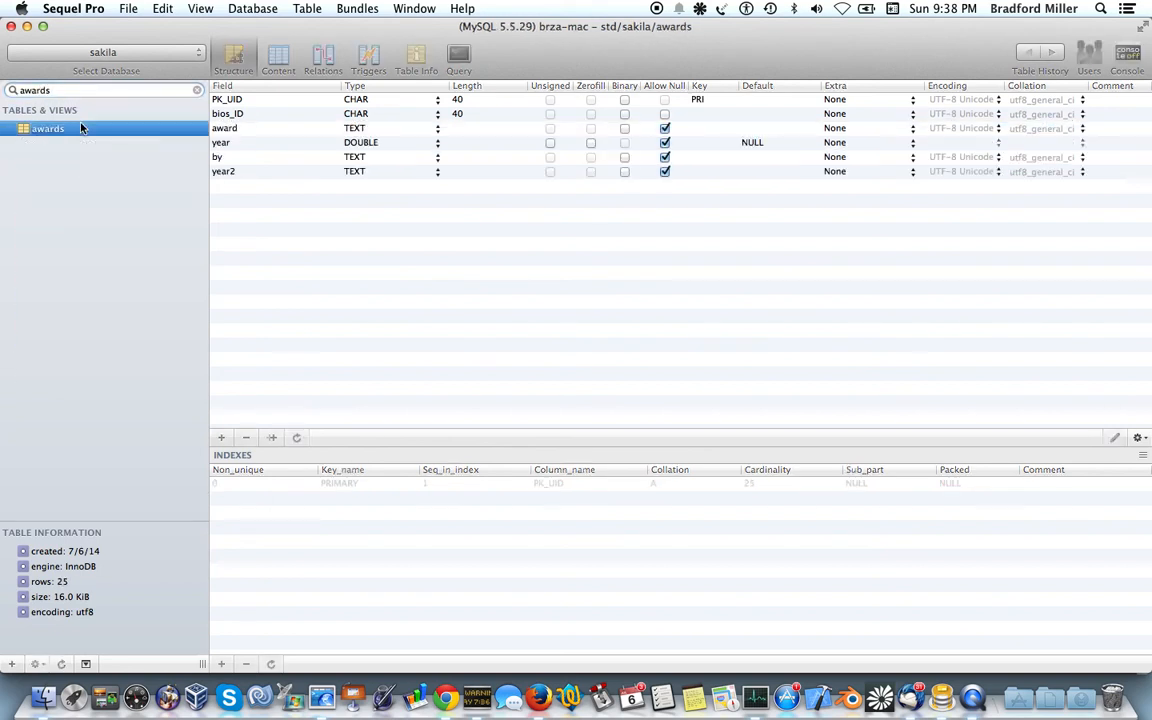
pyautogui.click(257, 173)
pyautogui.click(243, 130)
pyautogui.click(253, 155)
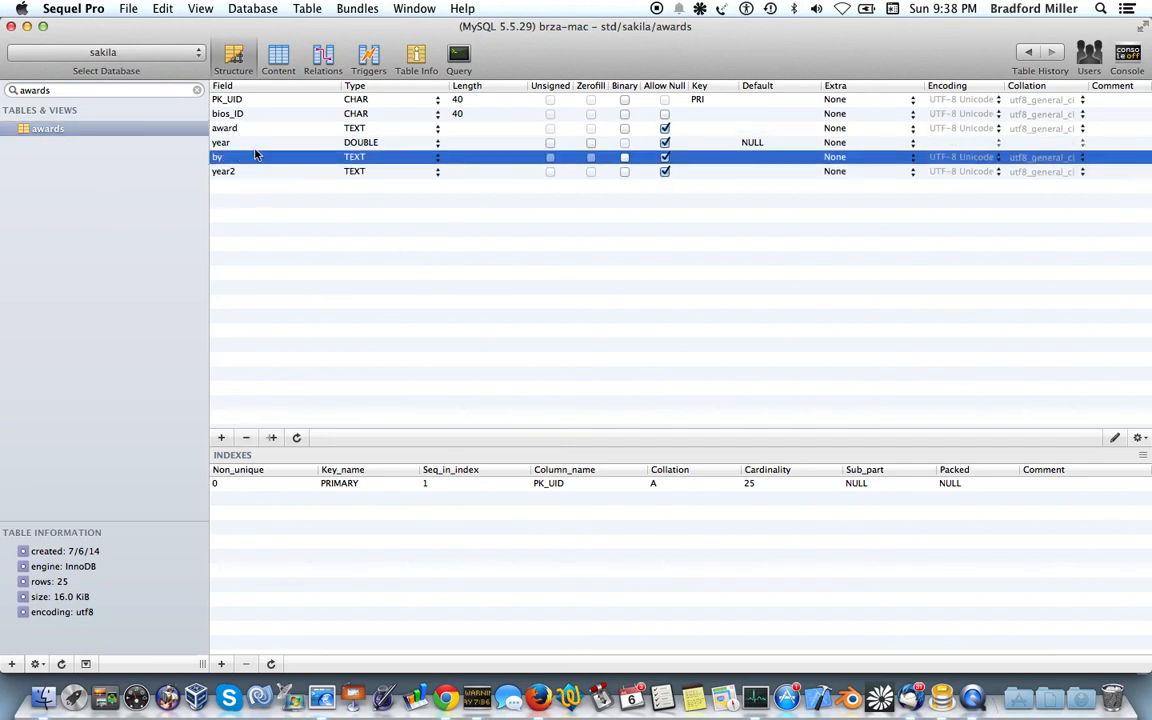
pyautogui.click(245, 145)
pyautogui.click(250, 157)
# - Clear the table list filter and minimize the Sequel Pro and iTerm windows to reach the desktop
pyautogui.click(54, 90)
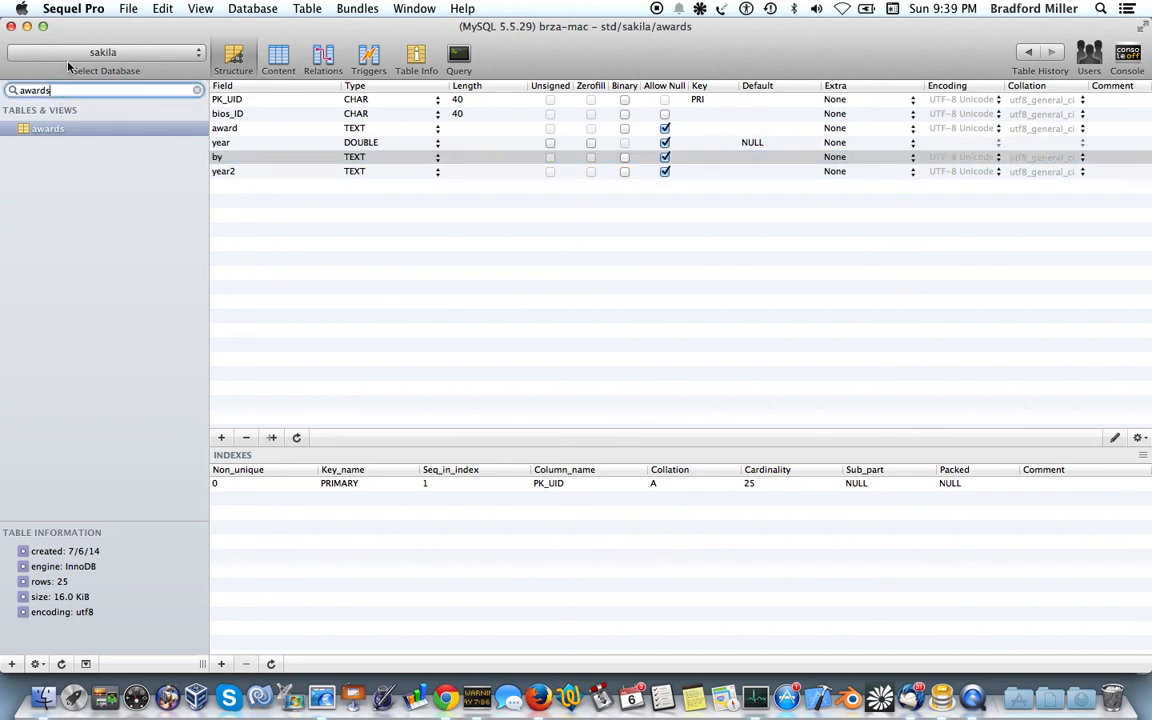
pyautogui.click(198, 91)
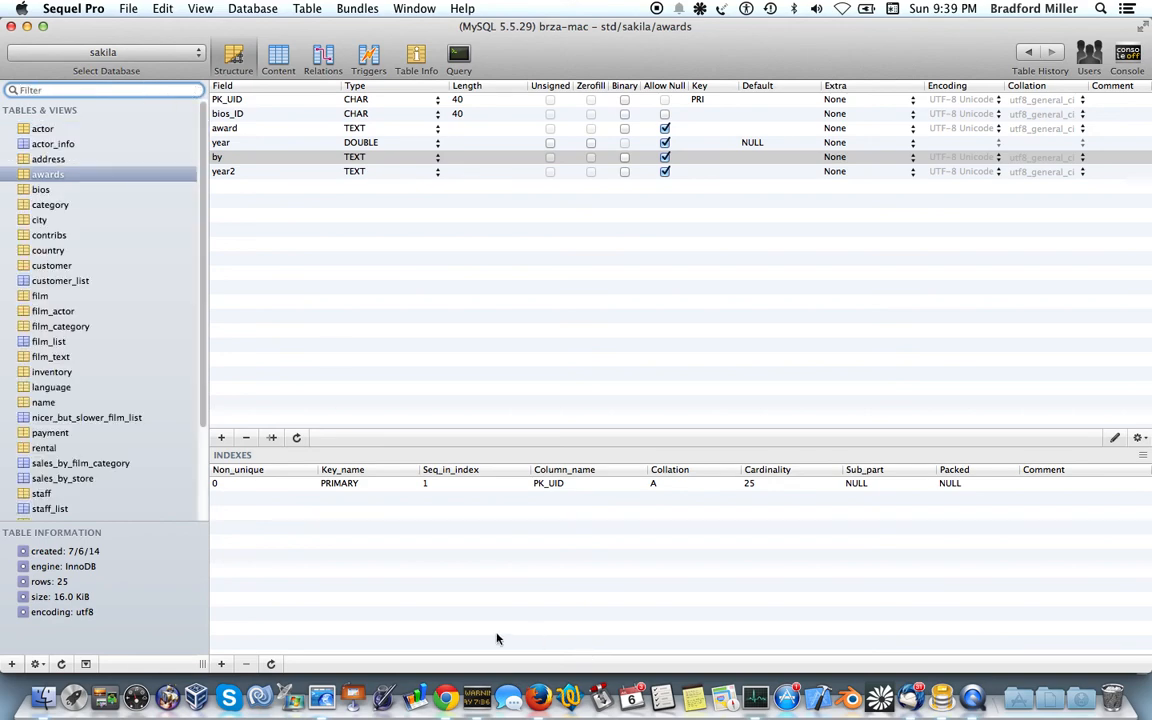
pyautogui.click(45, 686)
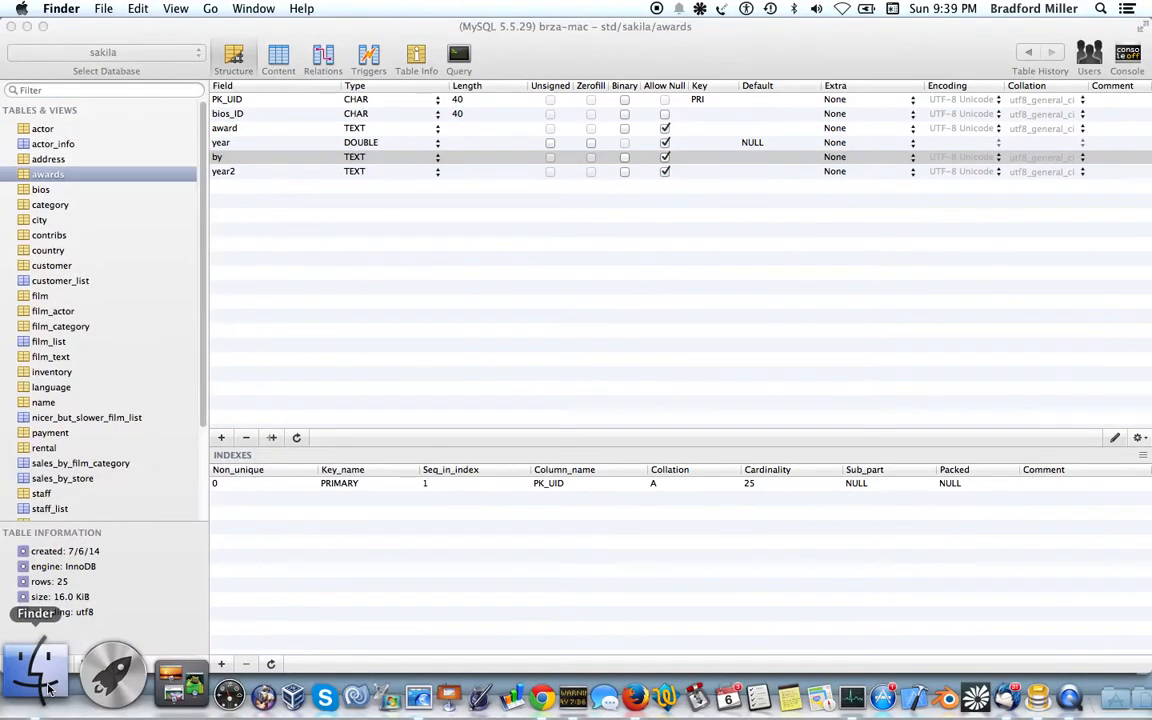
pyautogui.click(27, 26)
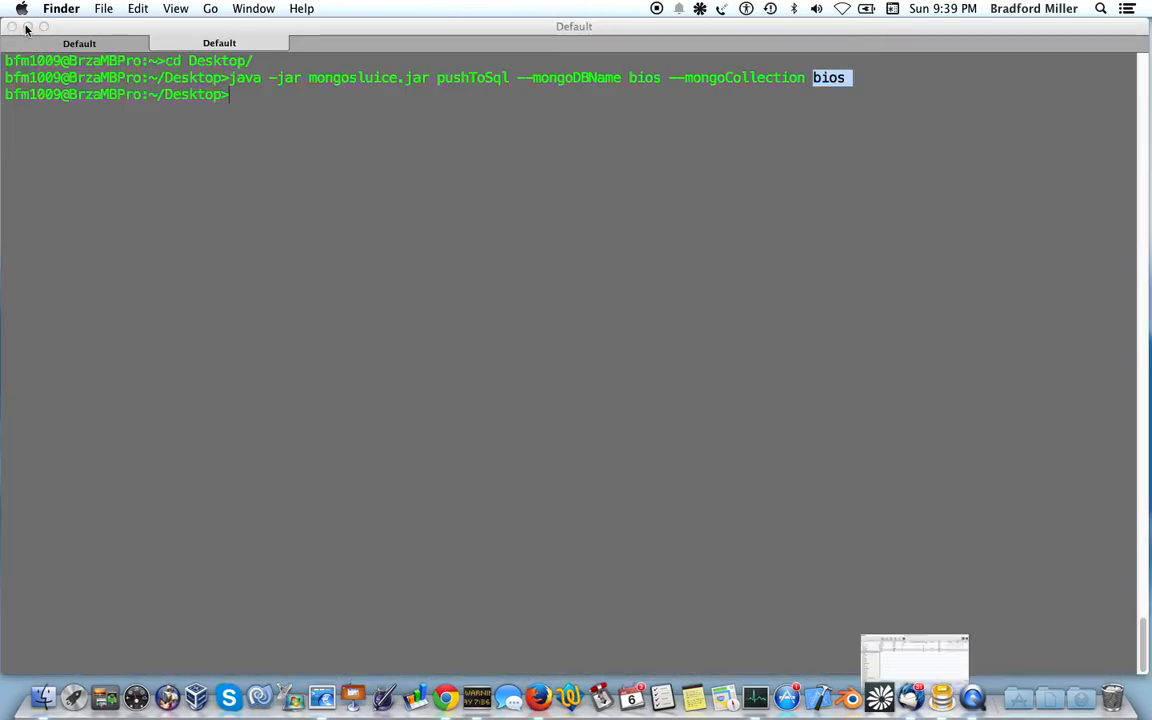
pyautogui.click(27, 26)
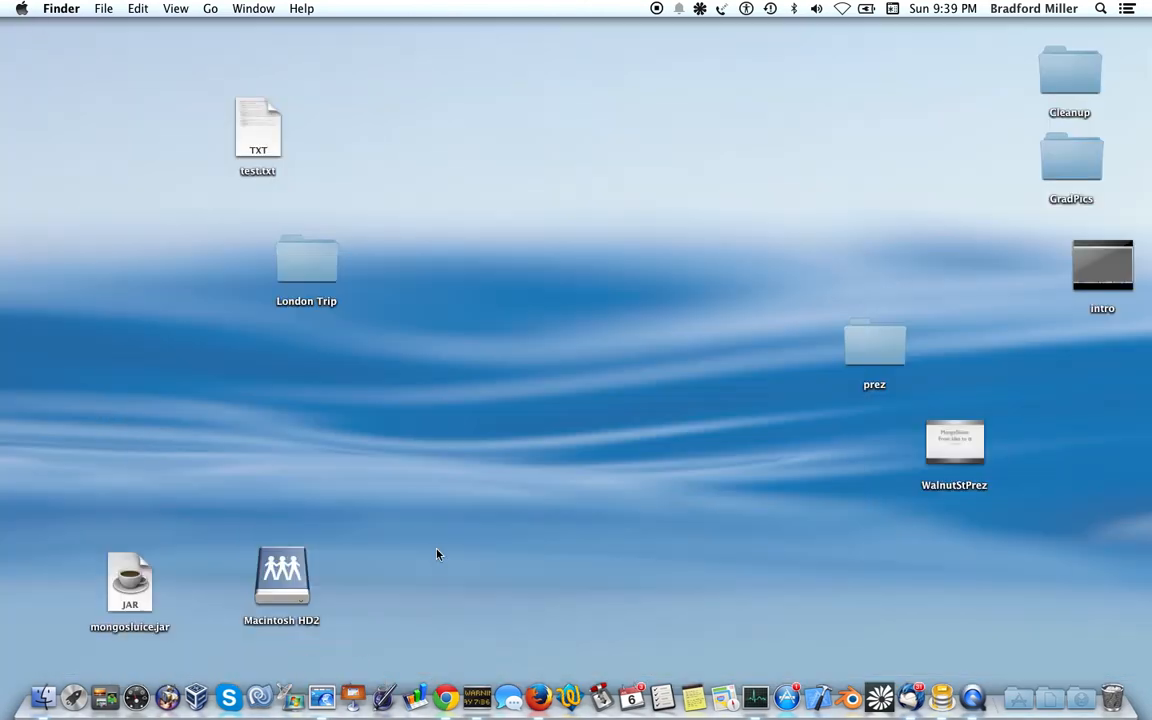
# - Switch to the mongo shell session in iTerm, run db.bios.find(), and review the returned documents
pyautogui.click(321, 697)
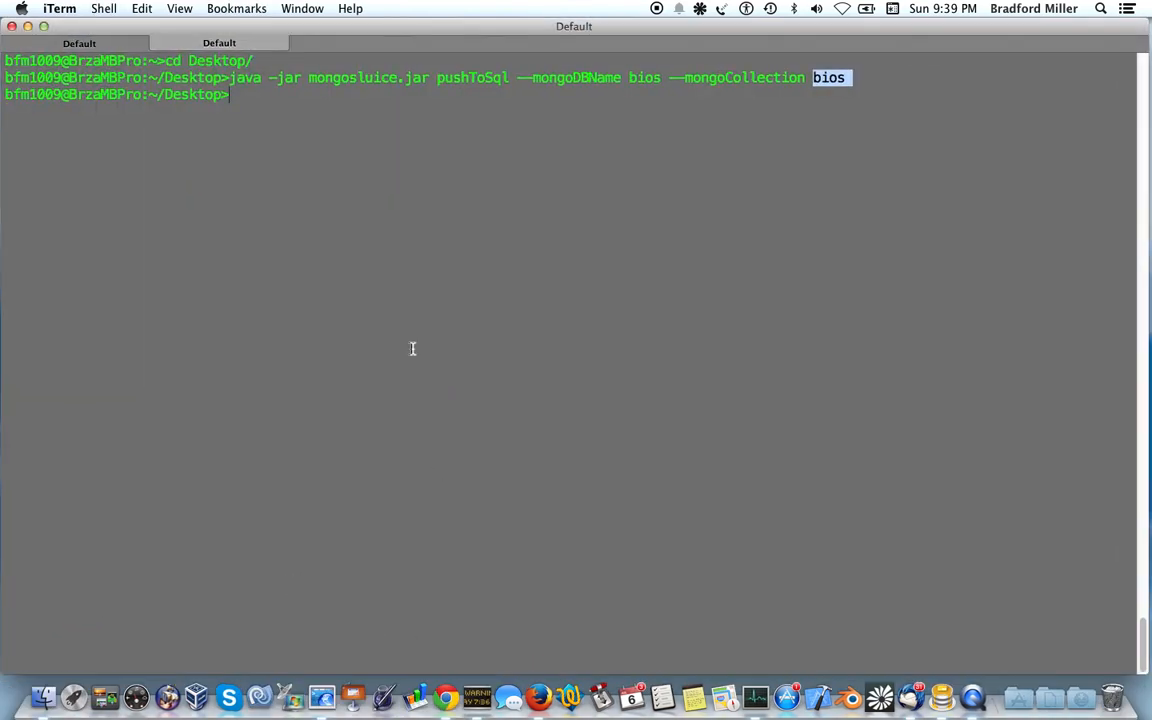
pyautogui.click(113, 46)
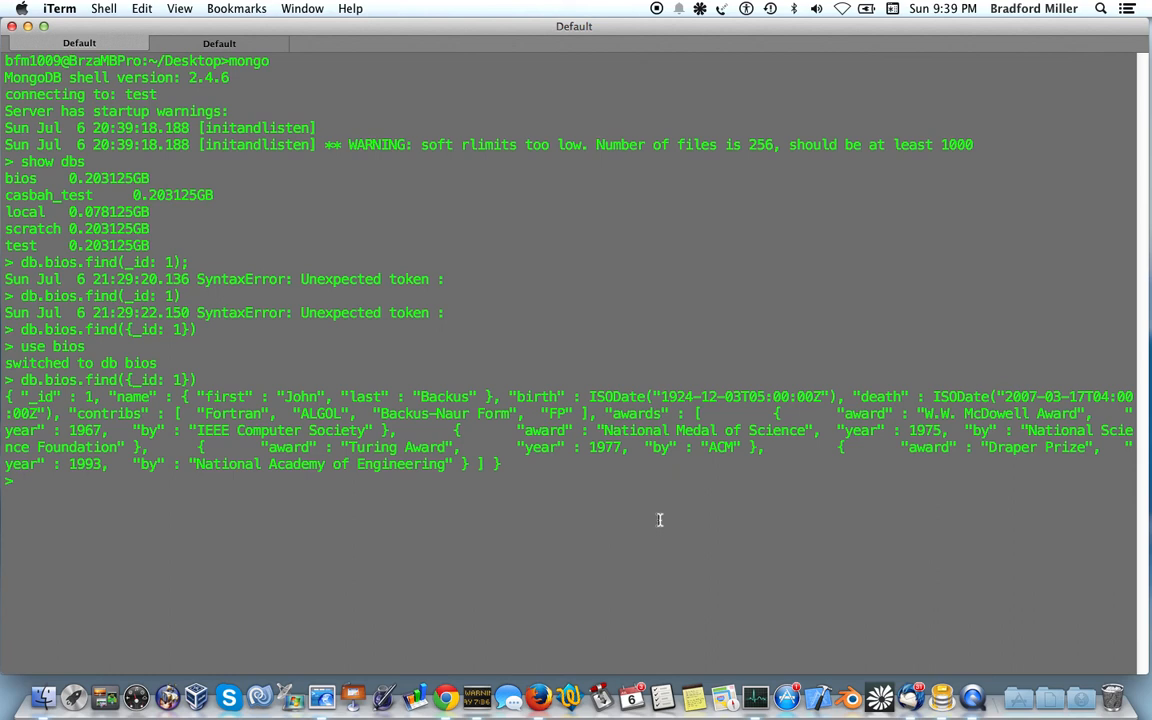
pyautogui.write('db.bios.find()')
pyautogui.press('Return')
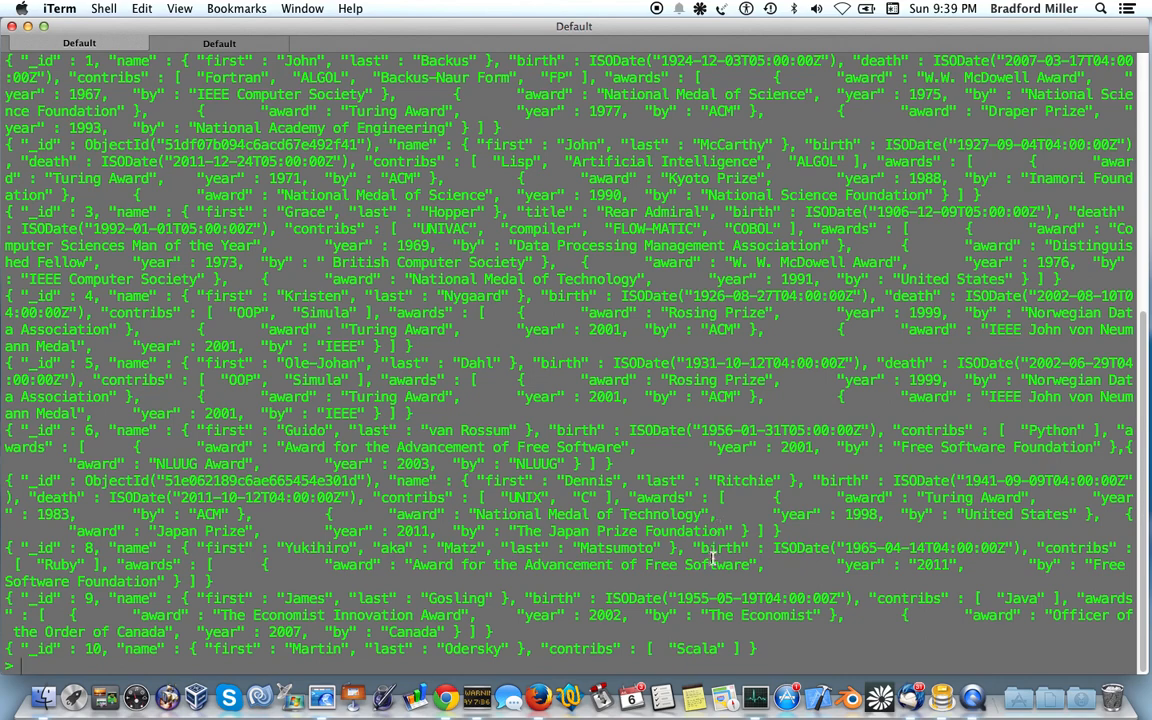
pyautogui.scroll(5, 712, 560)
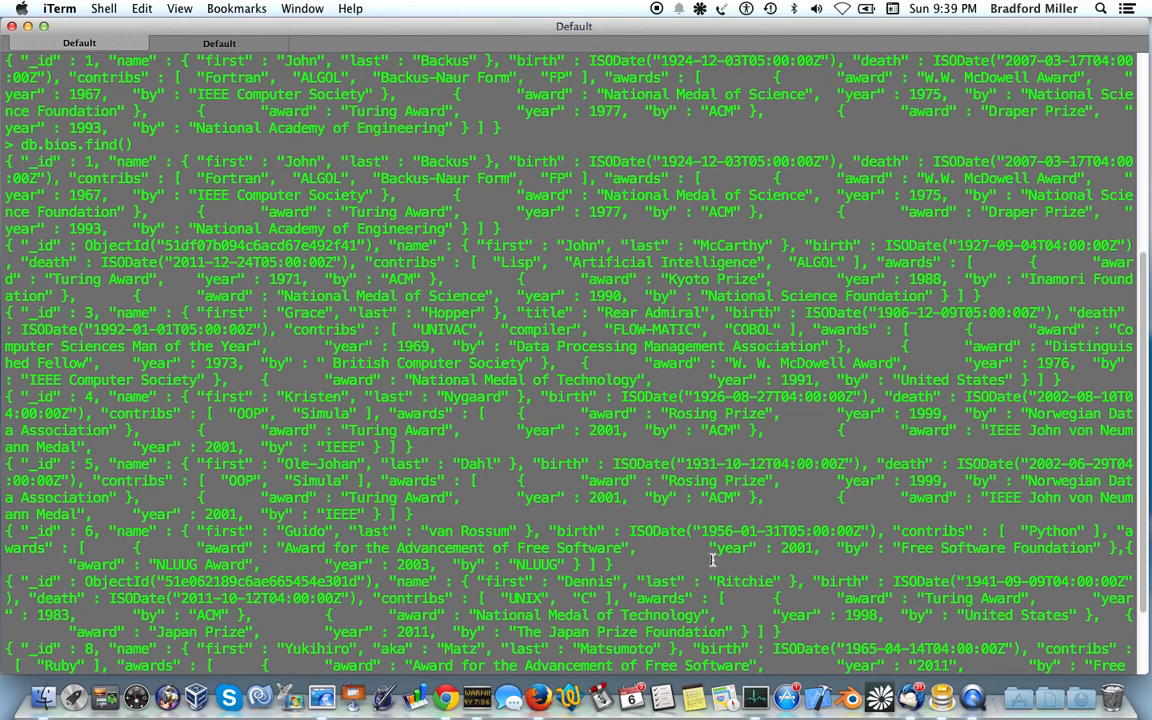
pyautogui.scroll(-5, 712, 560)
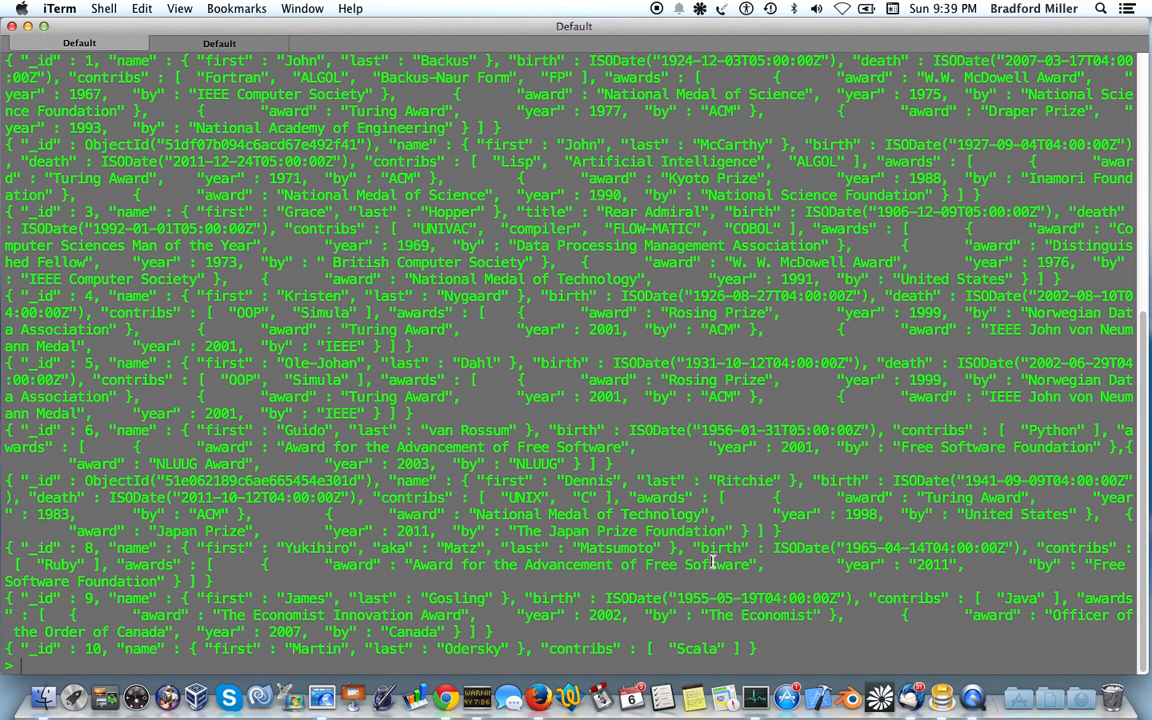
# - Switch back to Sequel Pro and delete the year2 field from the awards table's structure
pyautogui.click(27, 26)
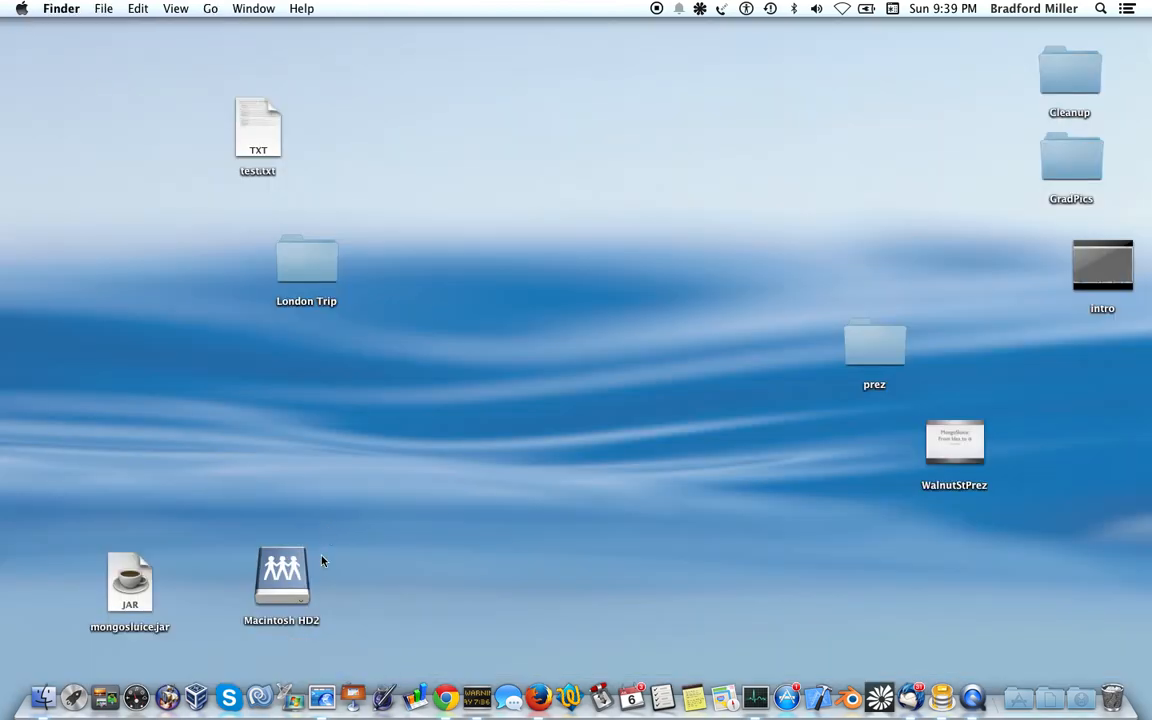
pyautogui.click(318, 690)
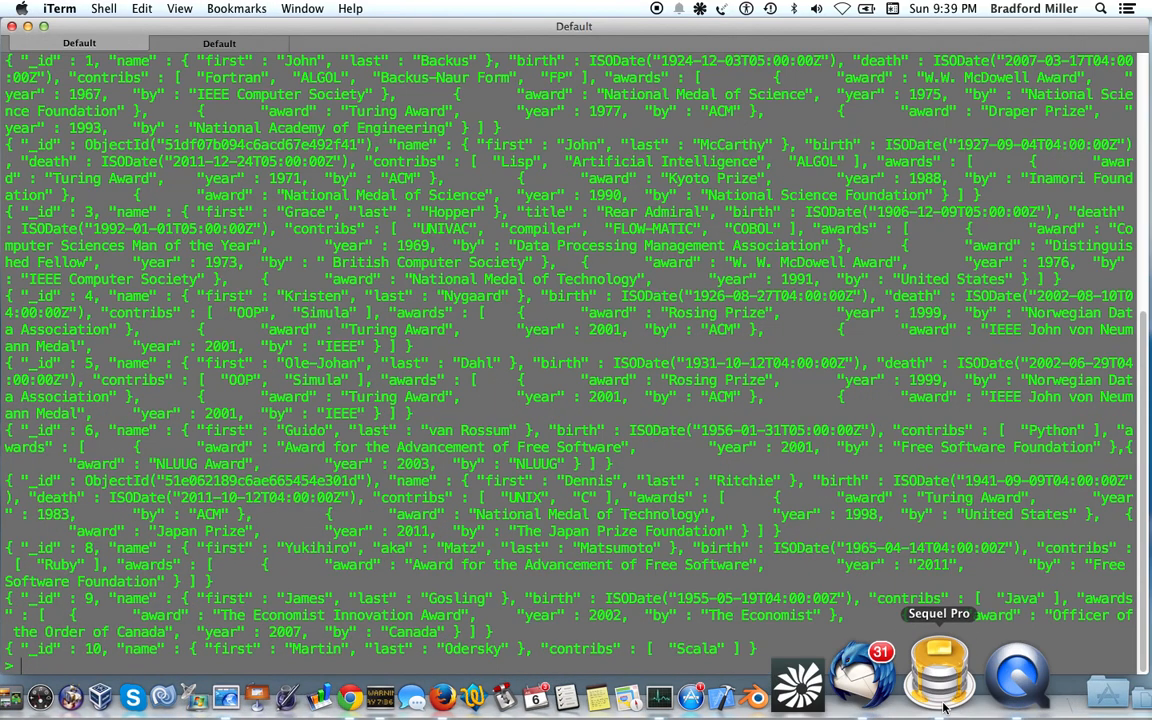
pyautogui.click(950, 672)
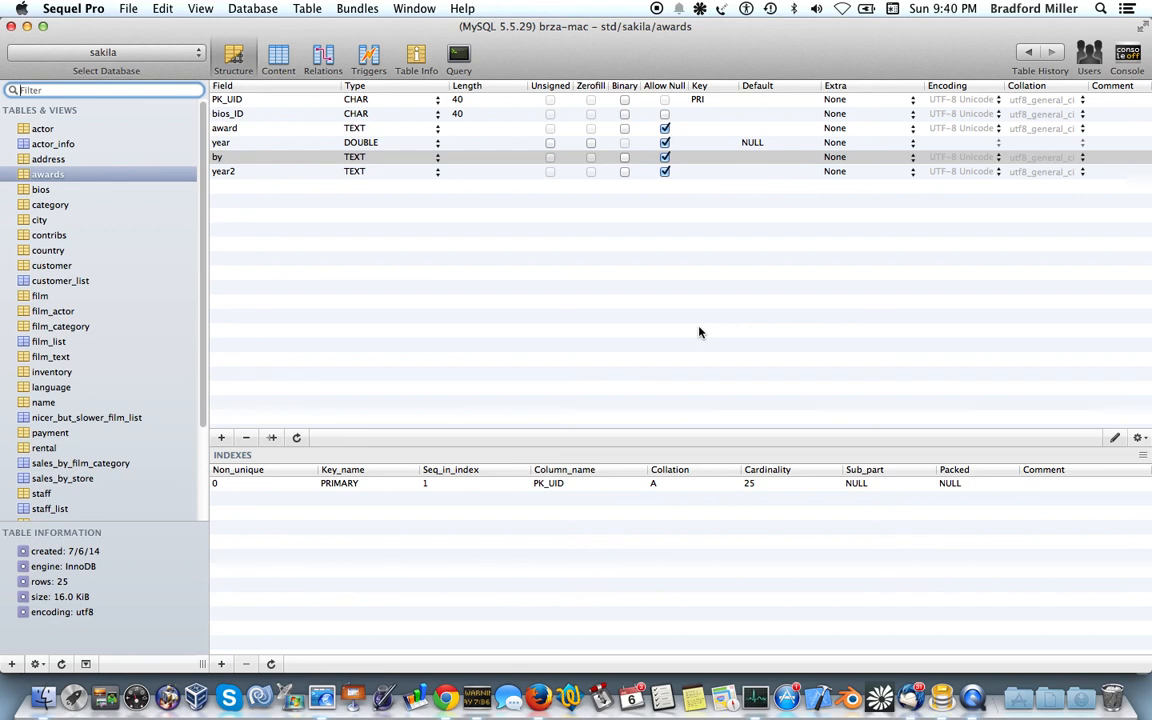
pyautogui.click(339, 176)
pyautogui.rightClick(339, 176)
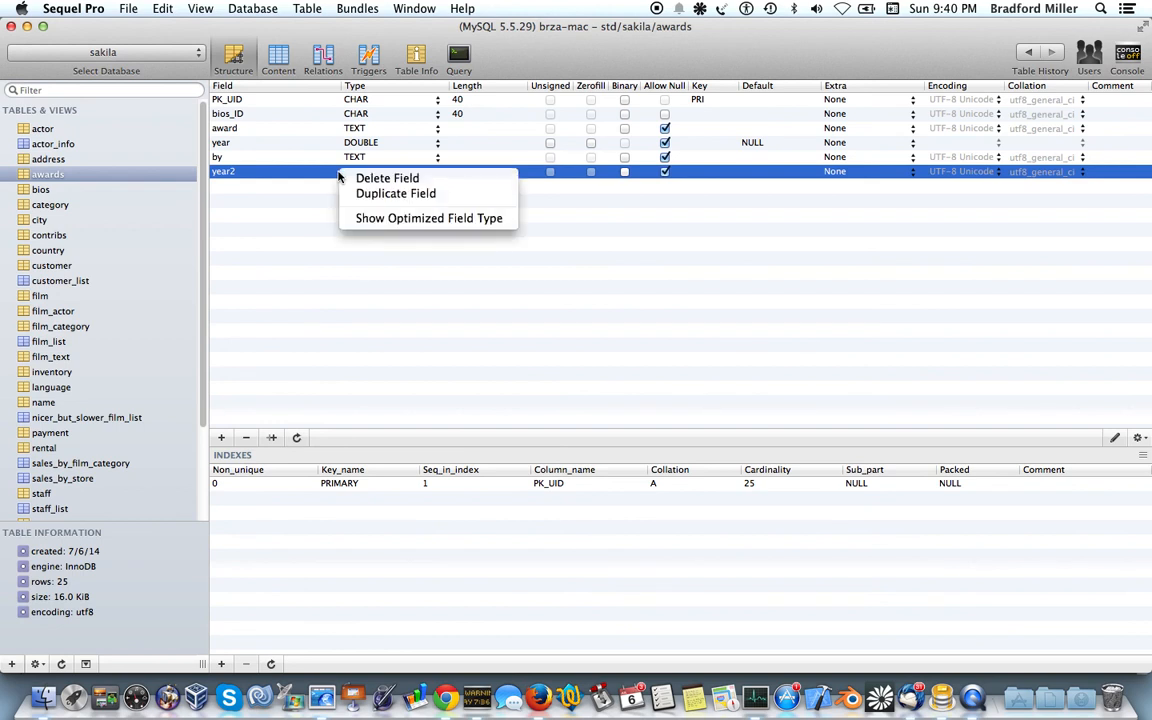
pyautogui.click(362, 178)
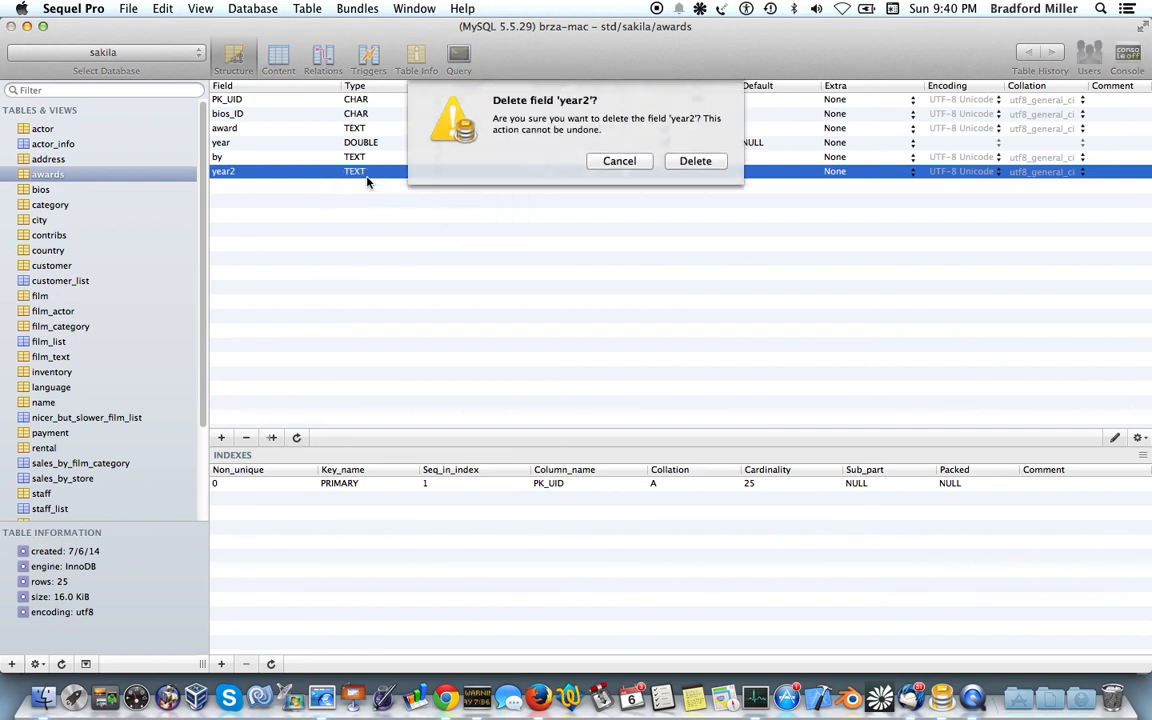
pyautogui.click(696, 163)
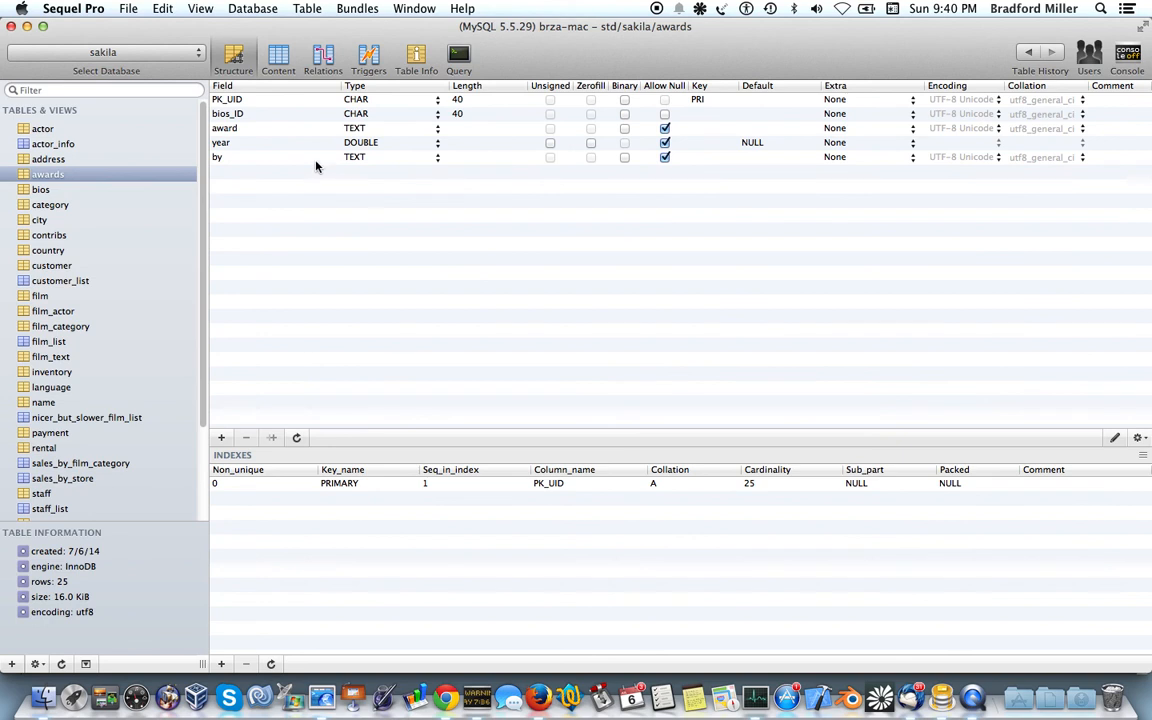
# - Examine the award, year and by field definitions in the awards table's structure
pyautogui.click(291, 155)
pyautogui.click(291, 133)
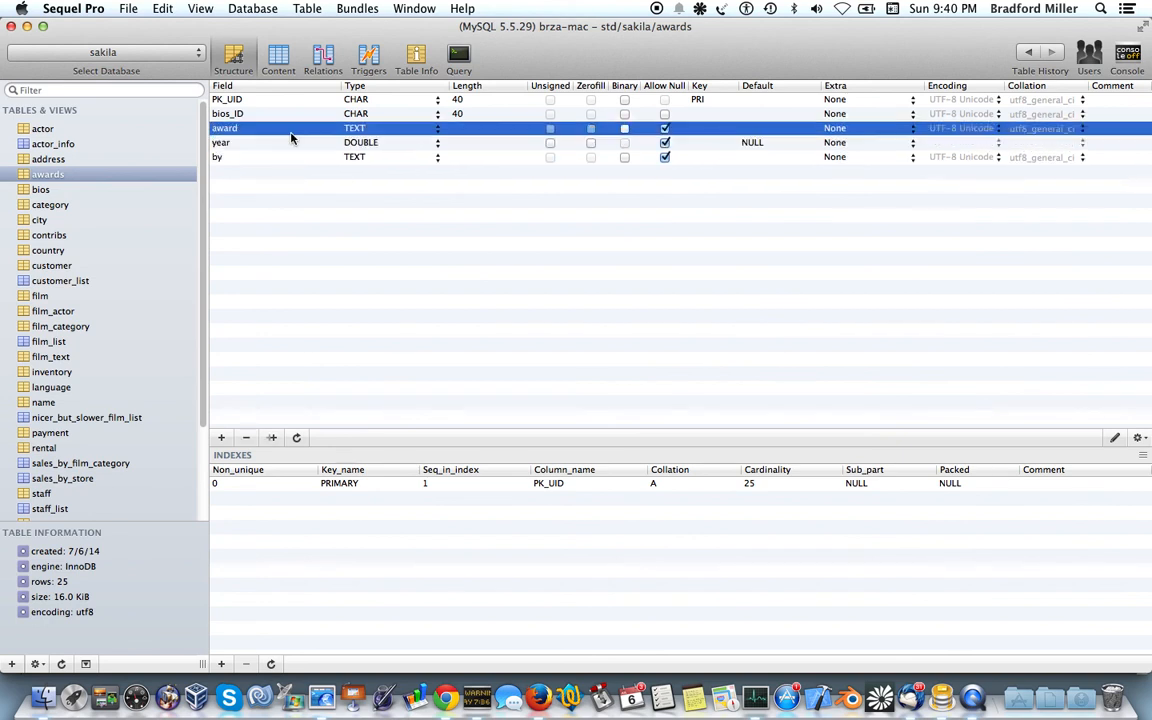
pyautogui.click(285, 143)
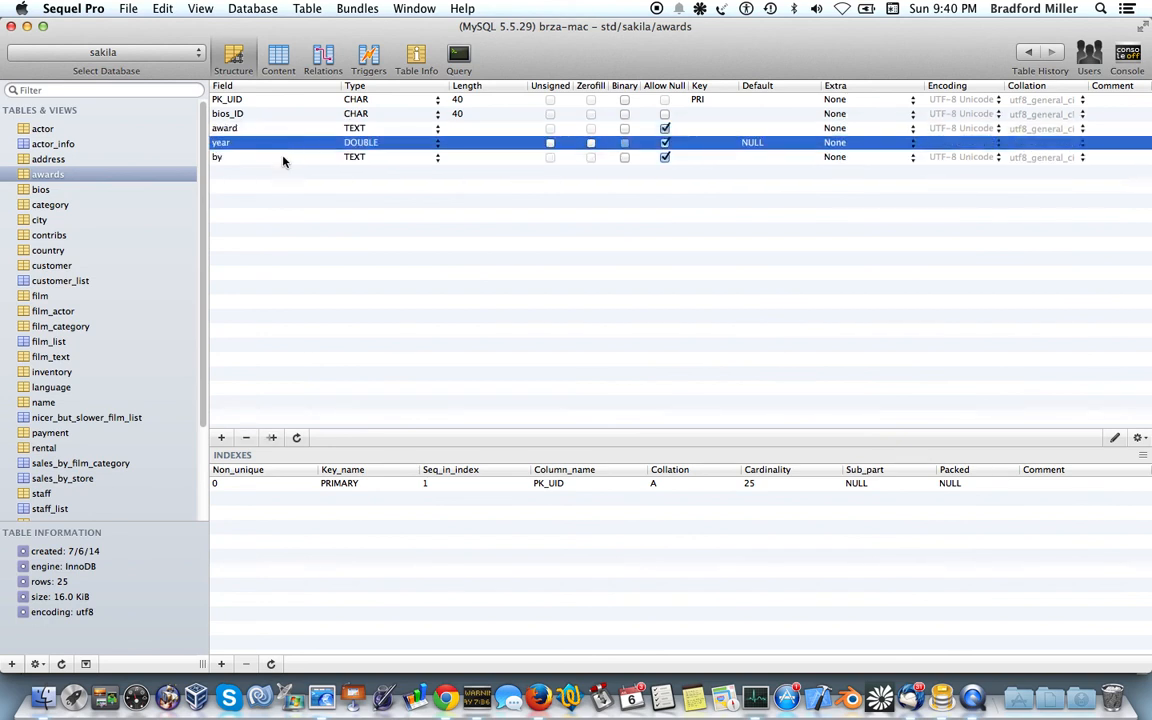
pyautogui.click(283, 158)
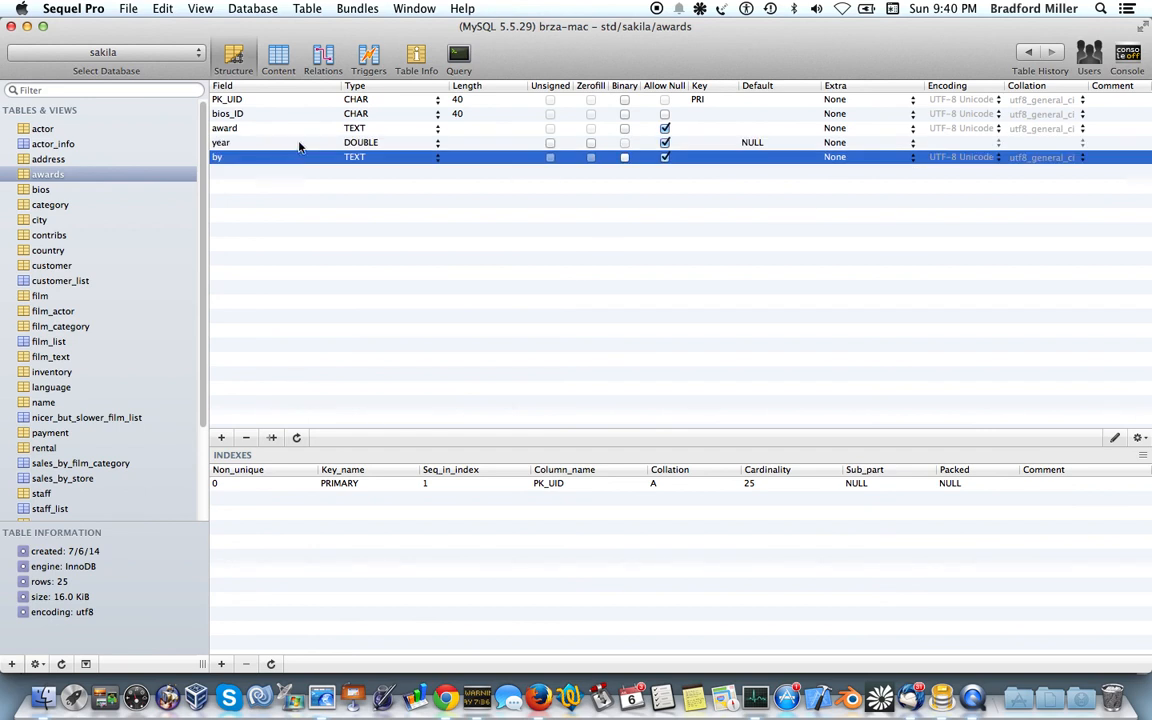
pyautogui.click(337, 129)
pyautogui.click(325, 159)
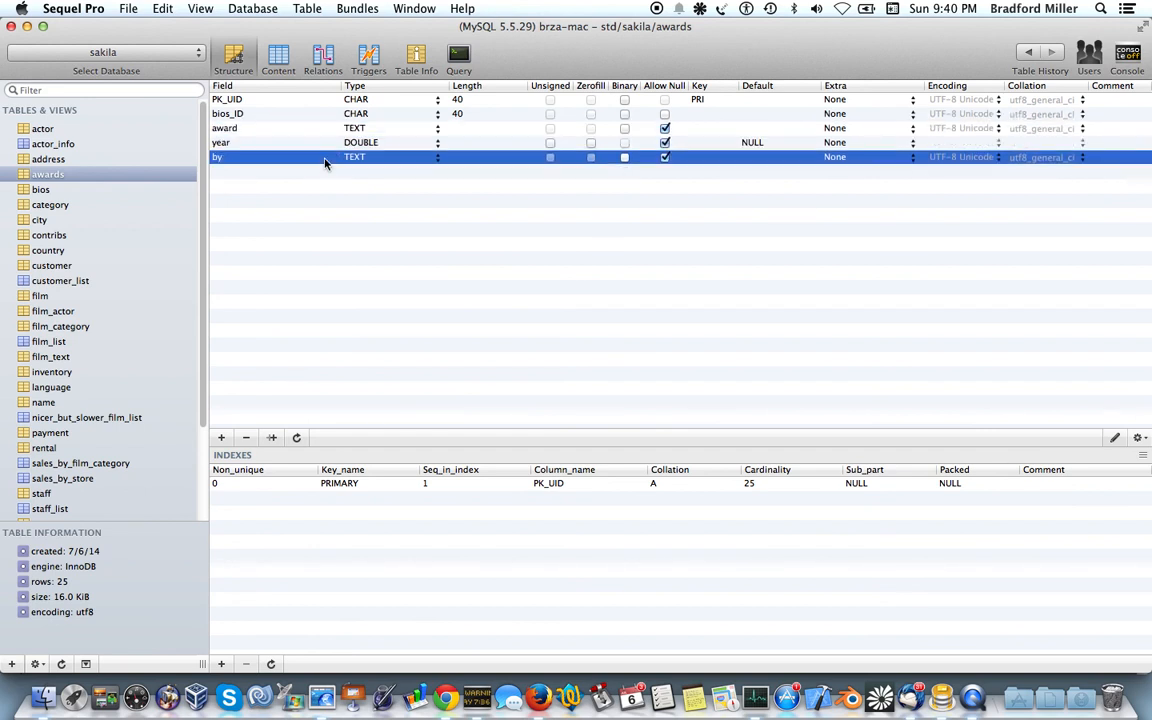
pyautogui.click(375, 146)
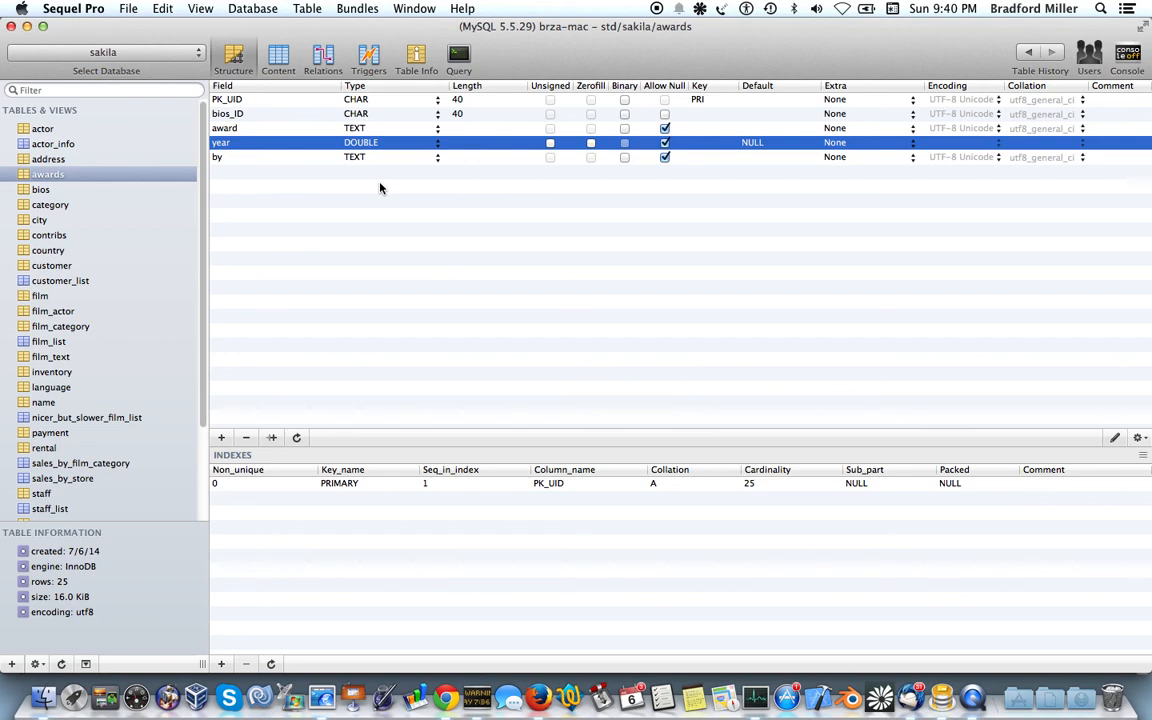
# - Show the awards table's content to check its records, and minimize the open windows to return to the desktop
pyautogui.click(276, 58)
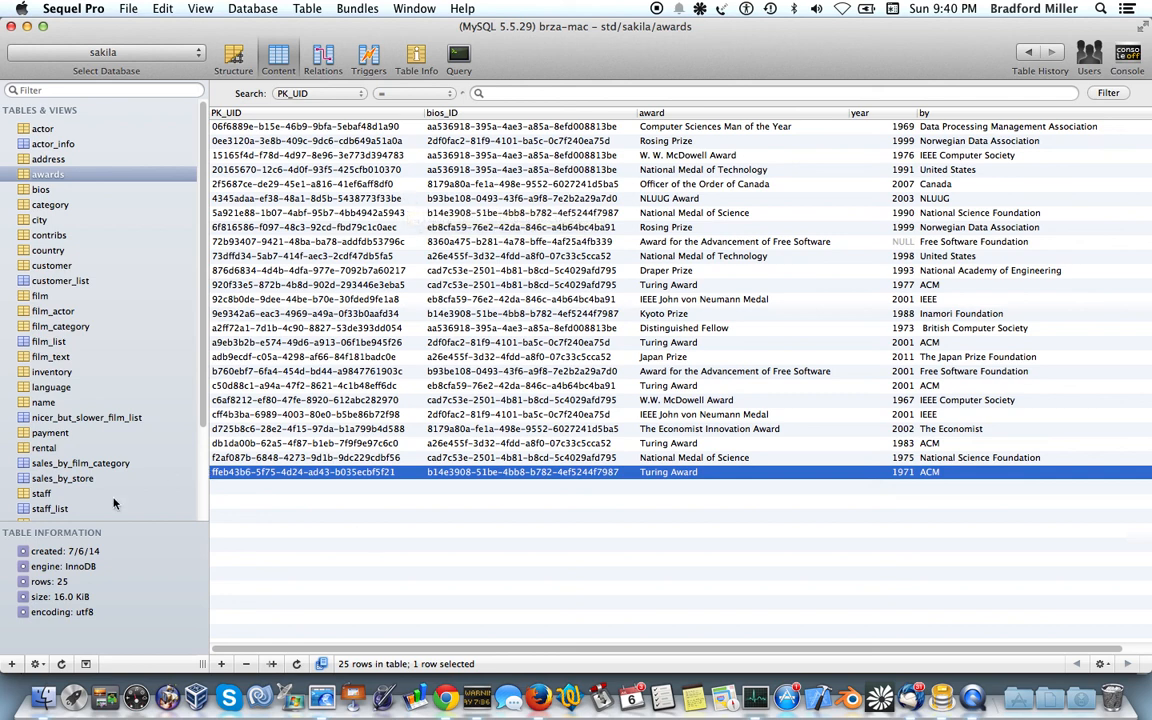
pyautogui.click(28, 27)
pyautogui.click(28, 27)
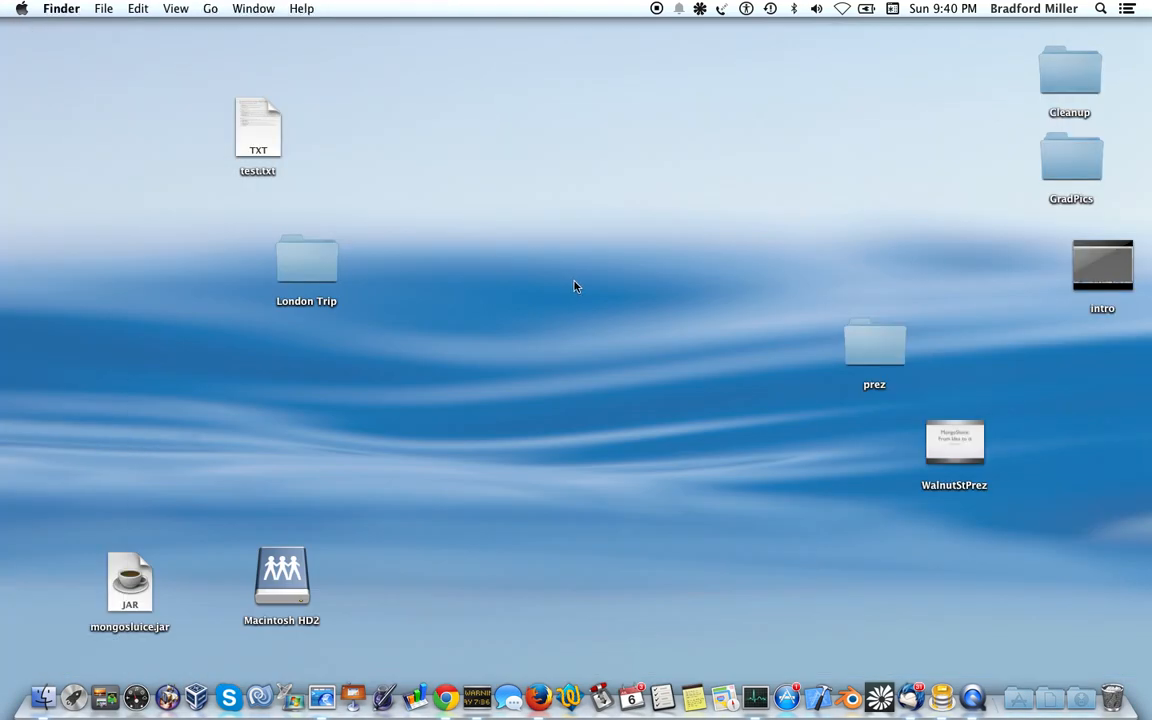